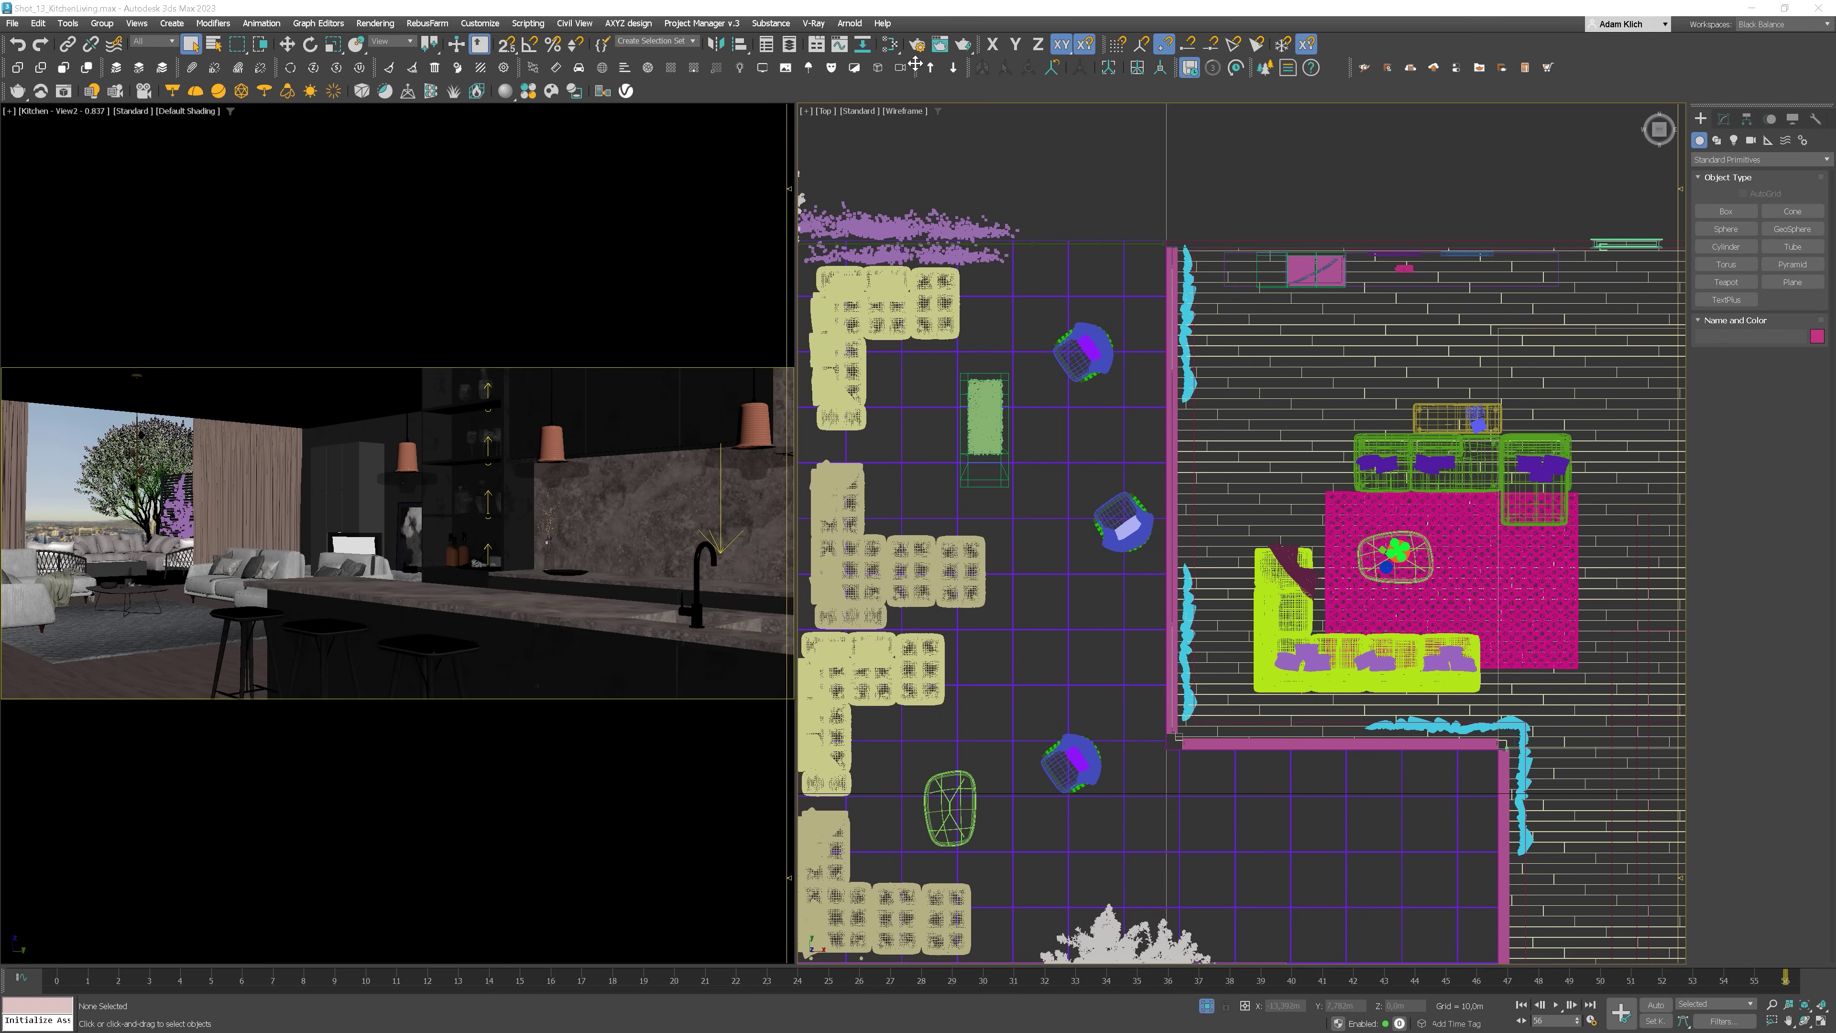
# - Keep V-Ray 6 Hotfix 1 as renderer, output the Active Time Segment, and preview the camera animation
pyautogui.click(917, 45)
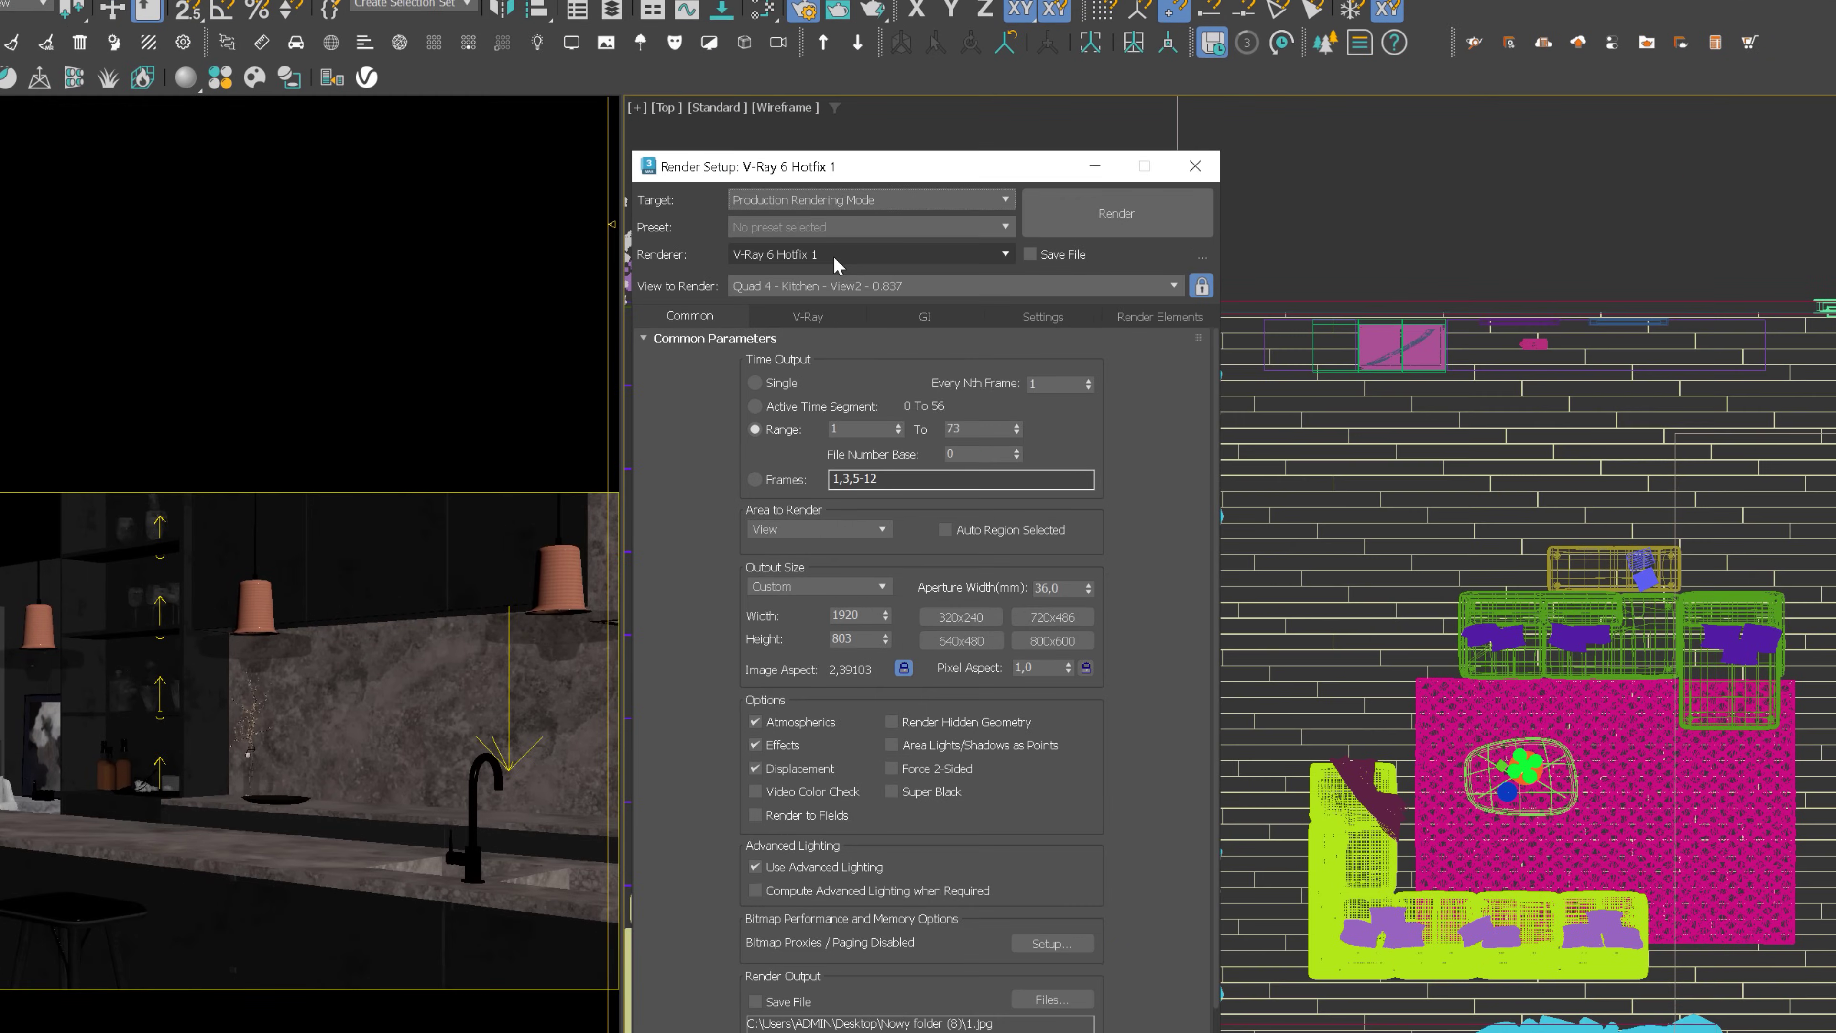
pyautogui.click(937, 210)
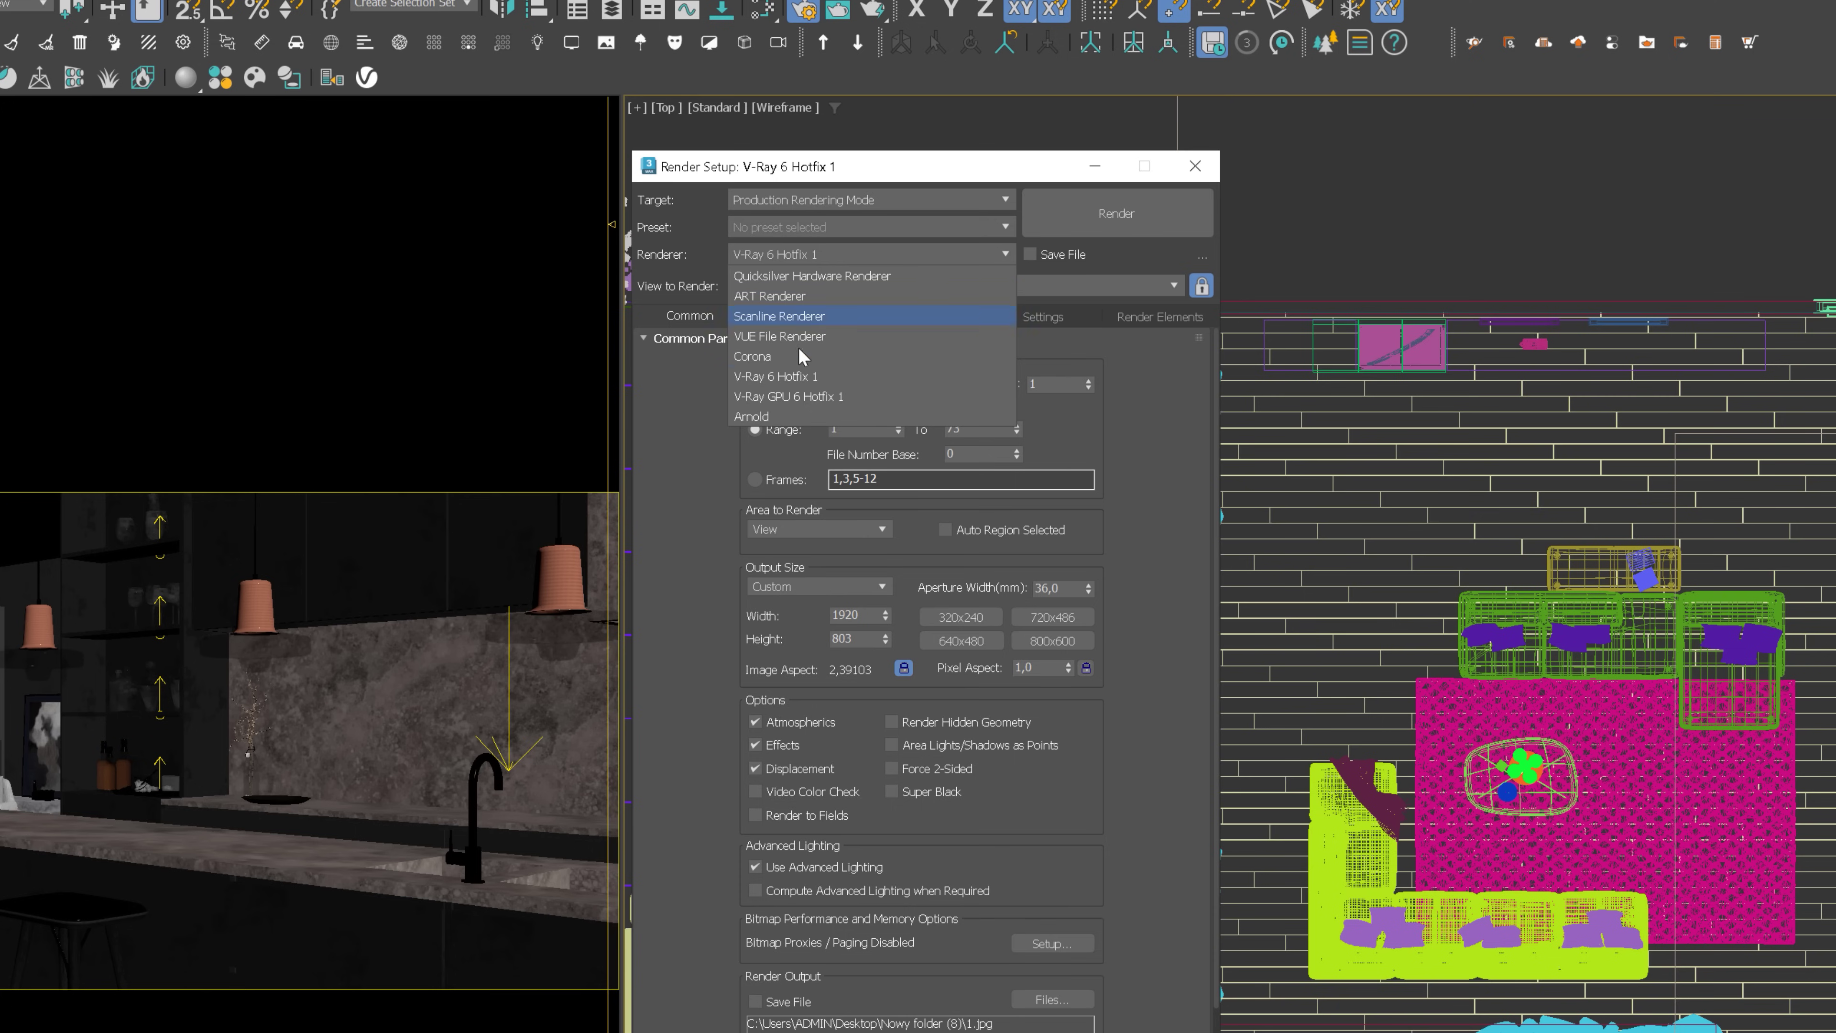
pyautogui.click(778, 379)
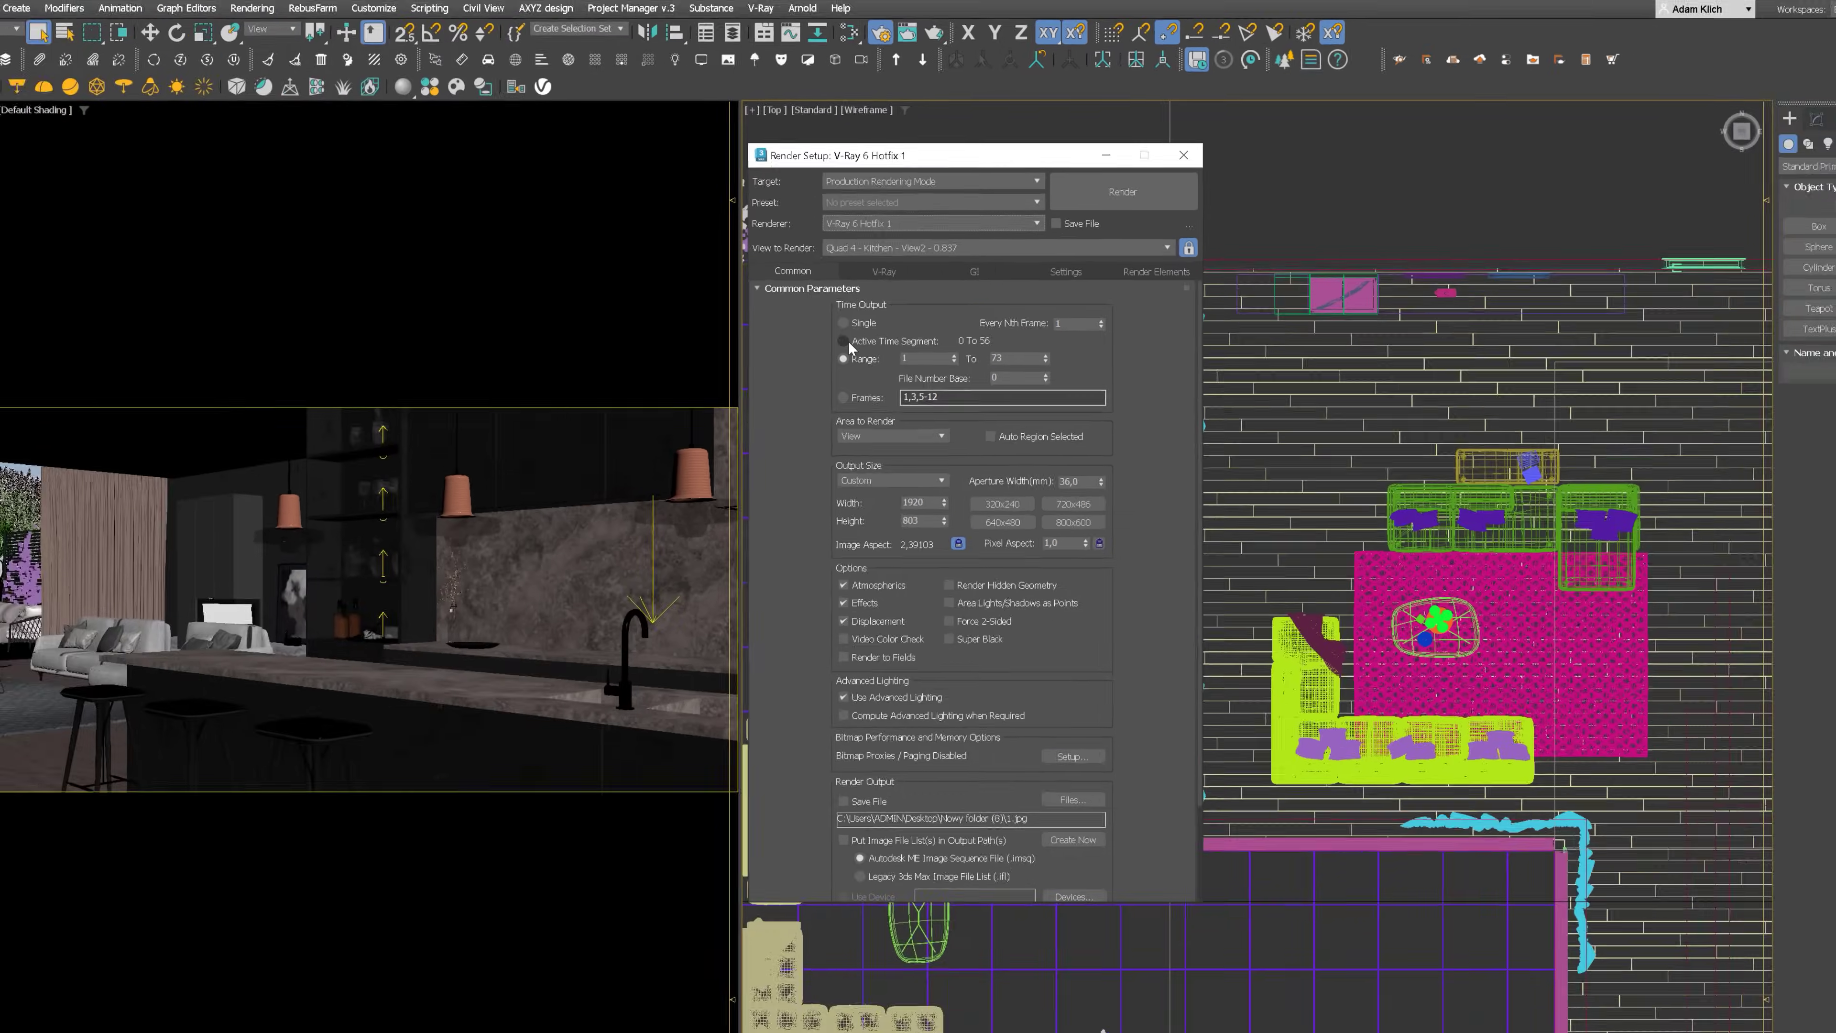
pyautogui.click(757, 409)
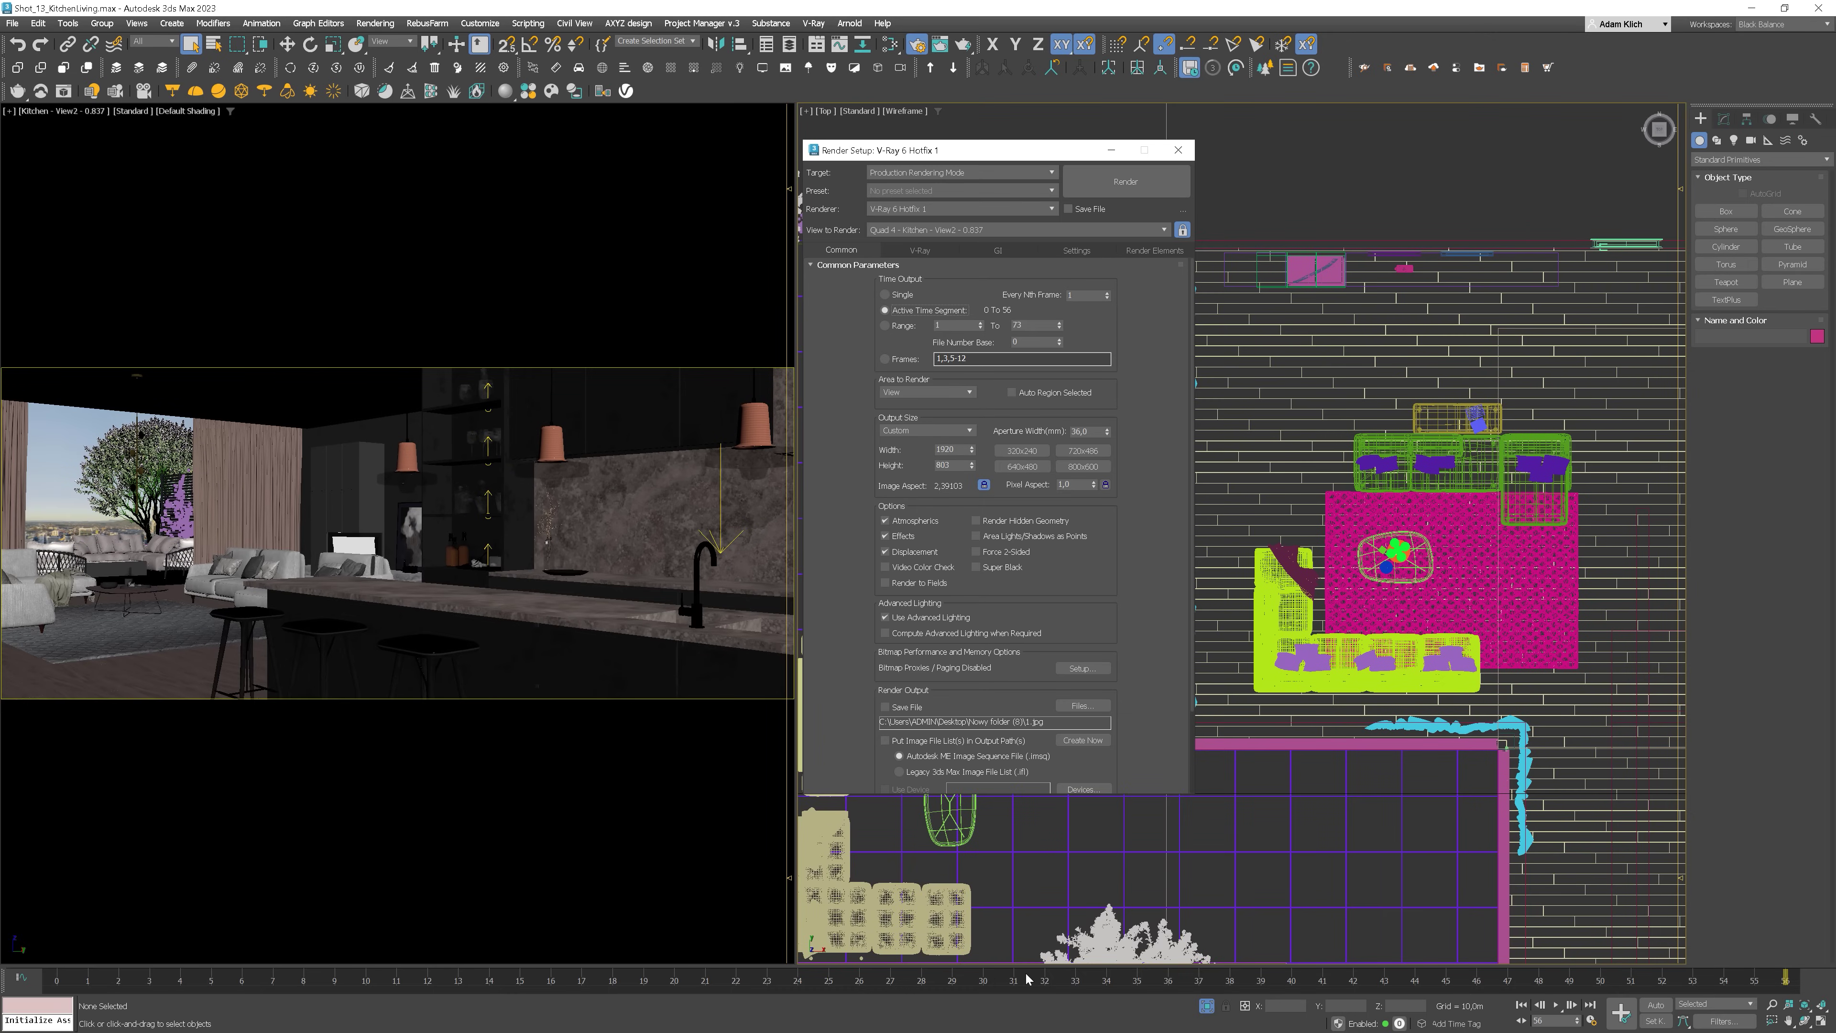
pyautogui.click(1557, 1006)
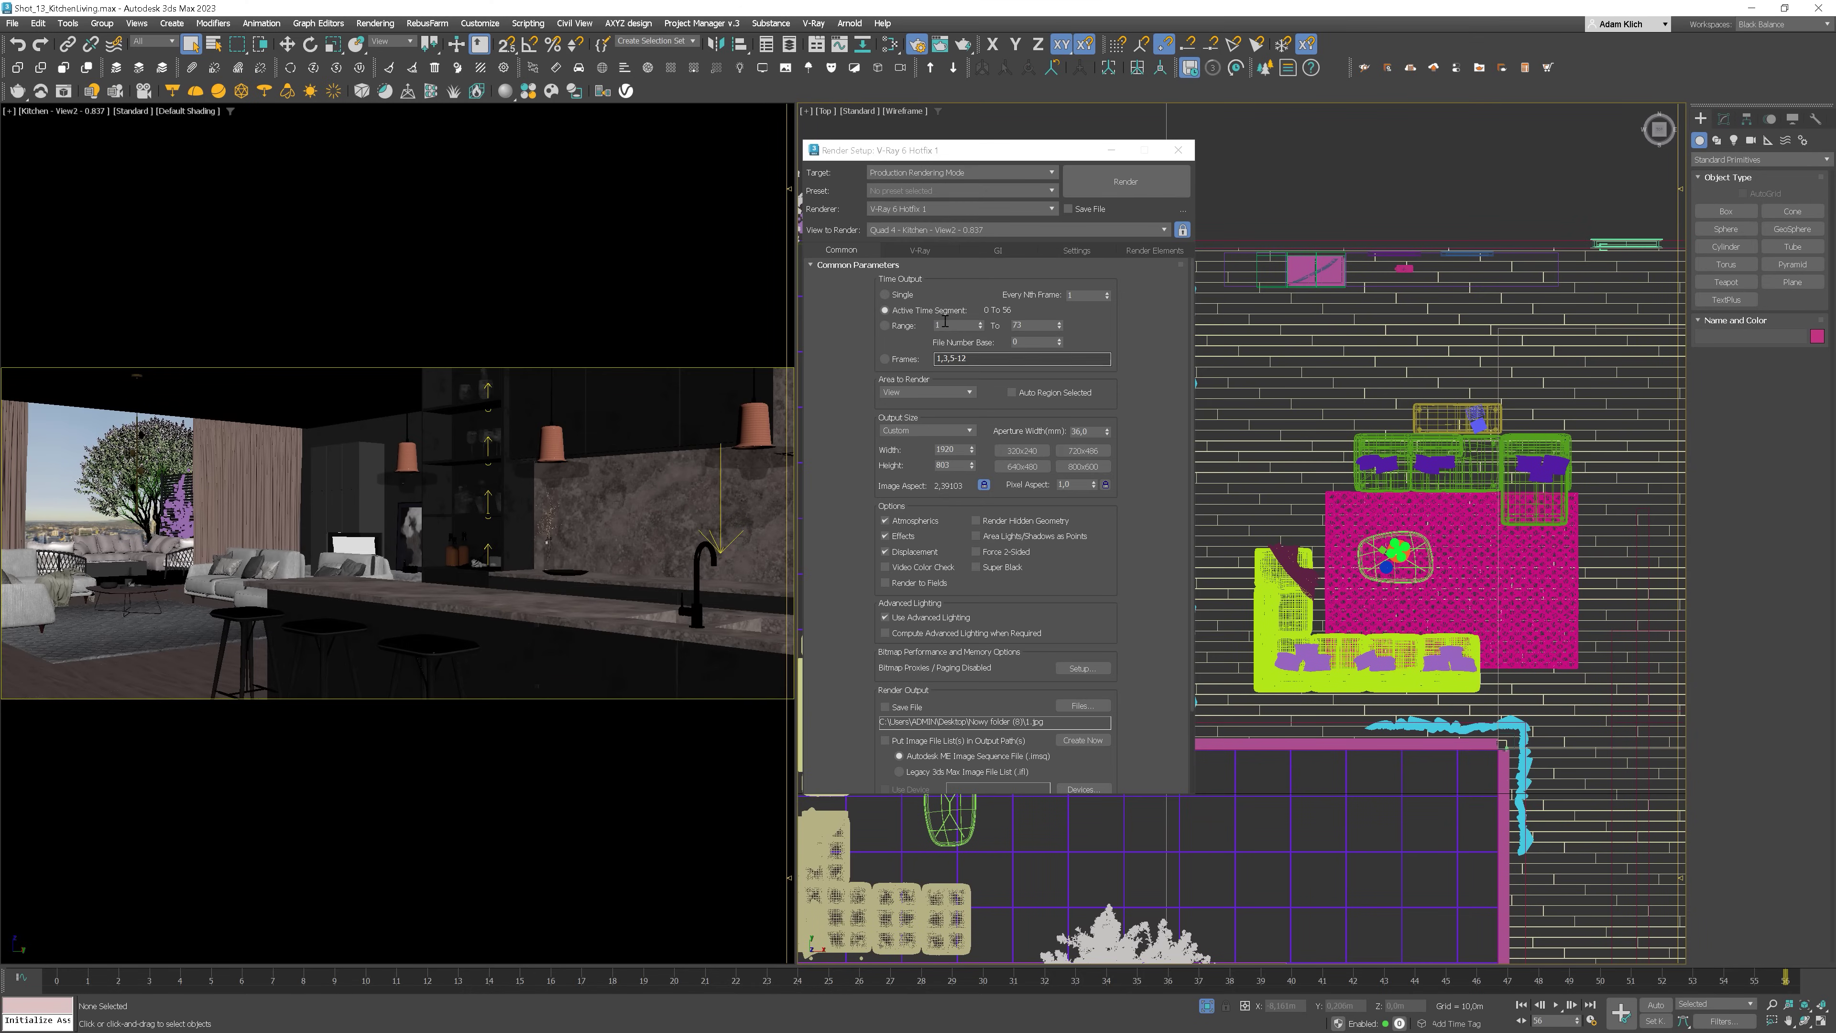
pyautogui.click(825, 273)
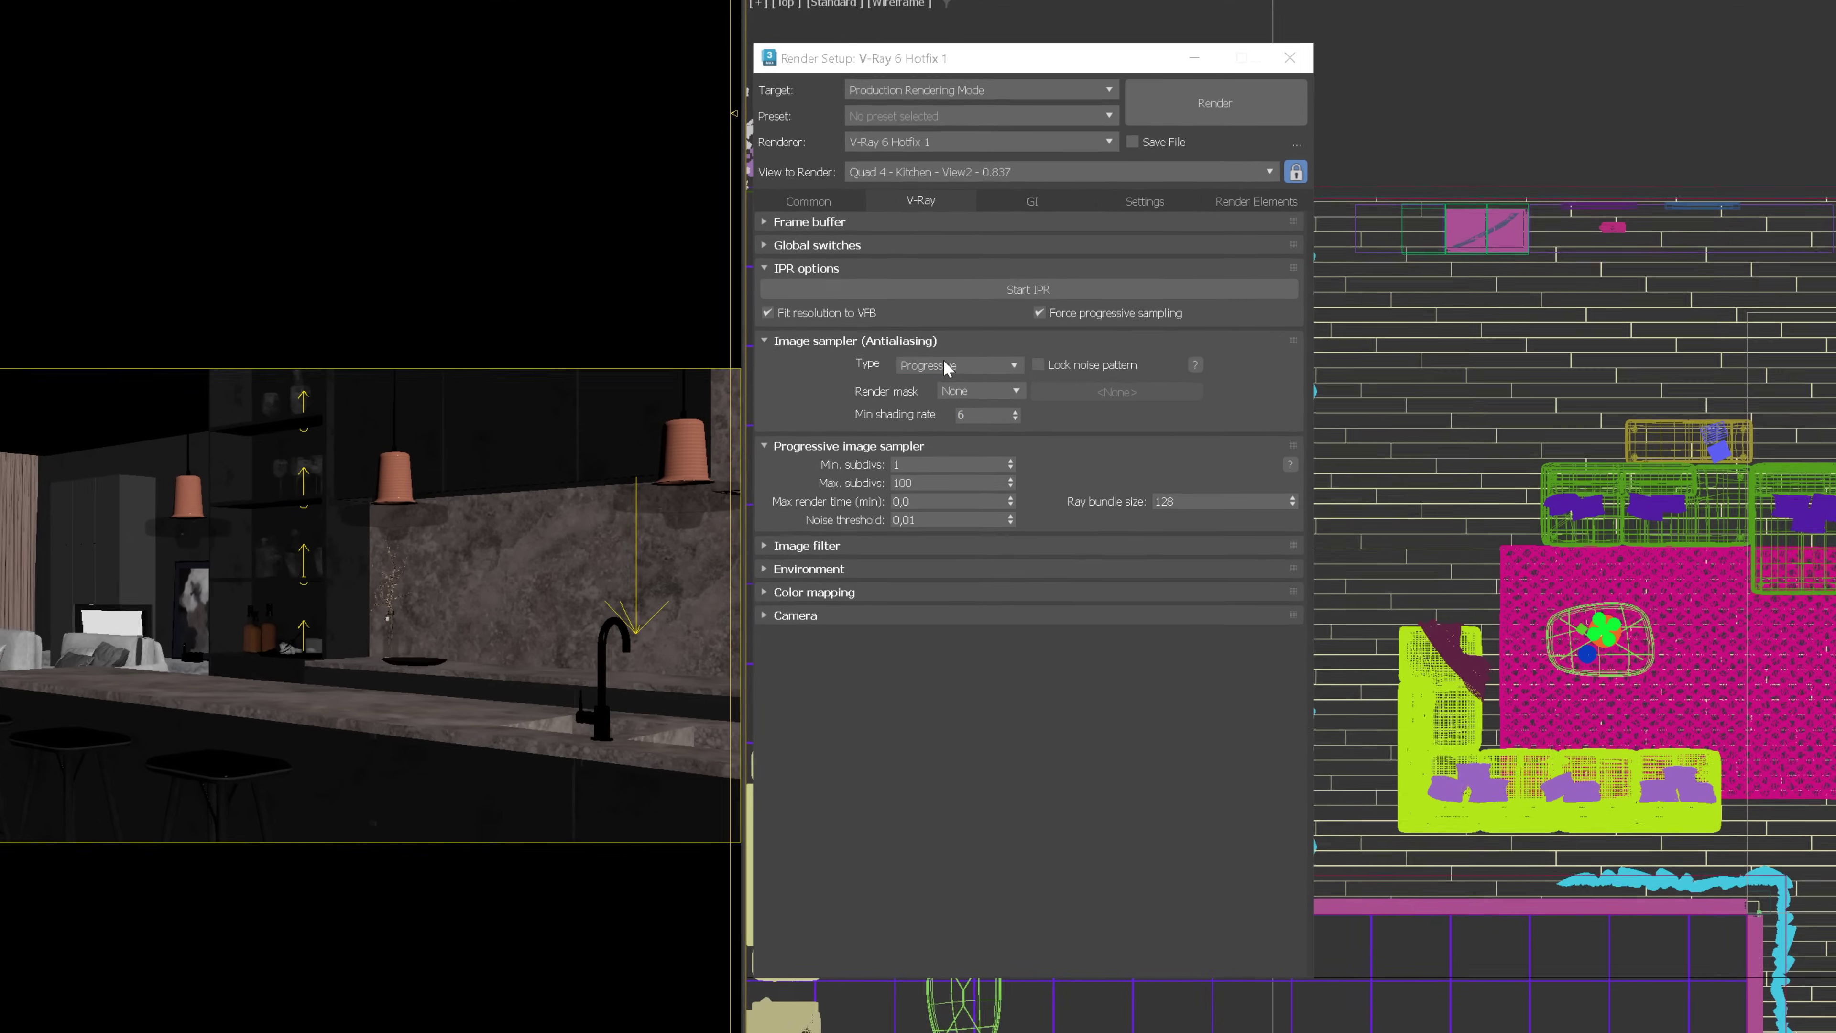
# - Switch the V-Ray image sampler to Bucket and lower its noise threshold to 0.005
pyautogui.click(944, 365)
pyautogui.click(947, 383)
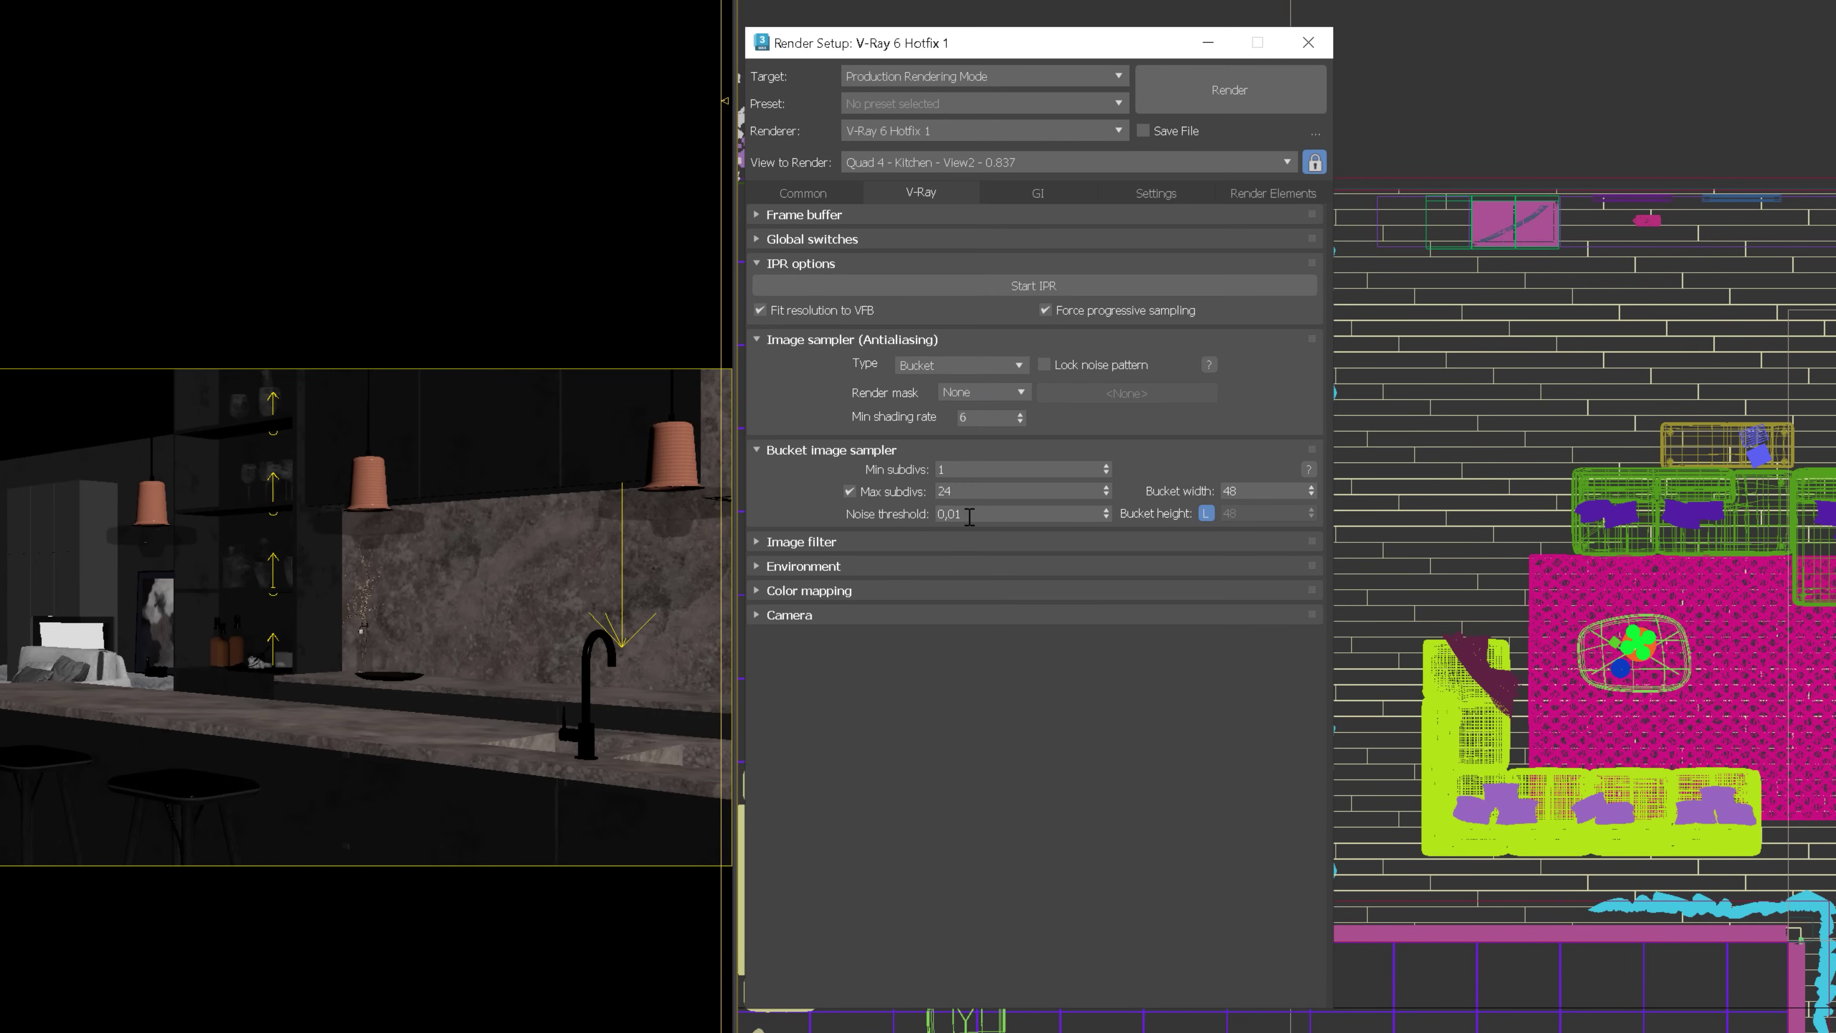
pyautogui.moveTo(972, 512); pyautogui.dragTo(889, 529)
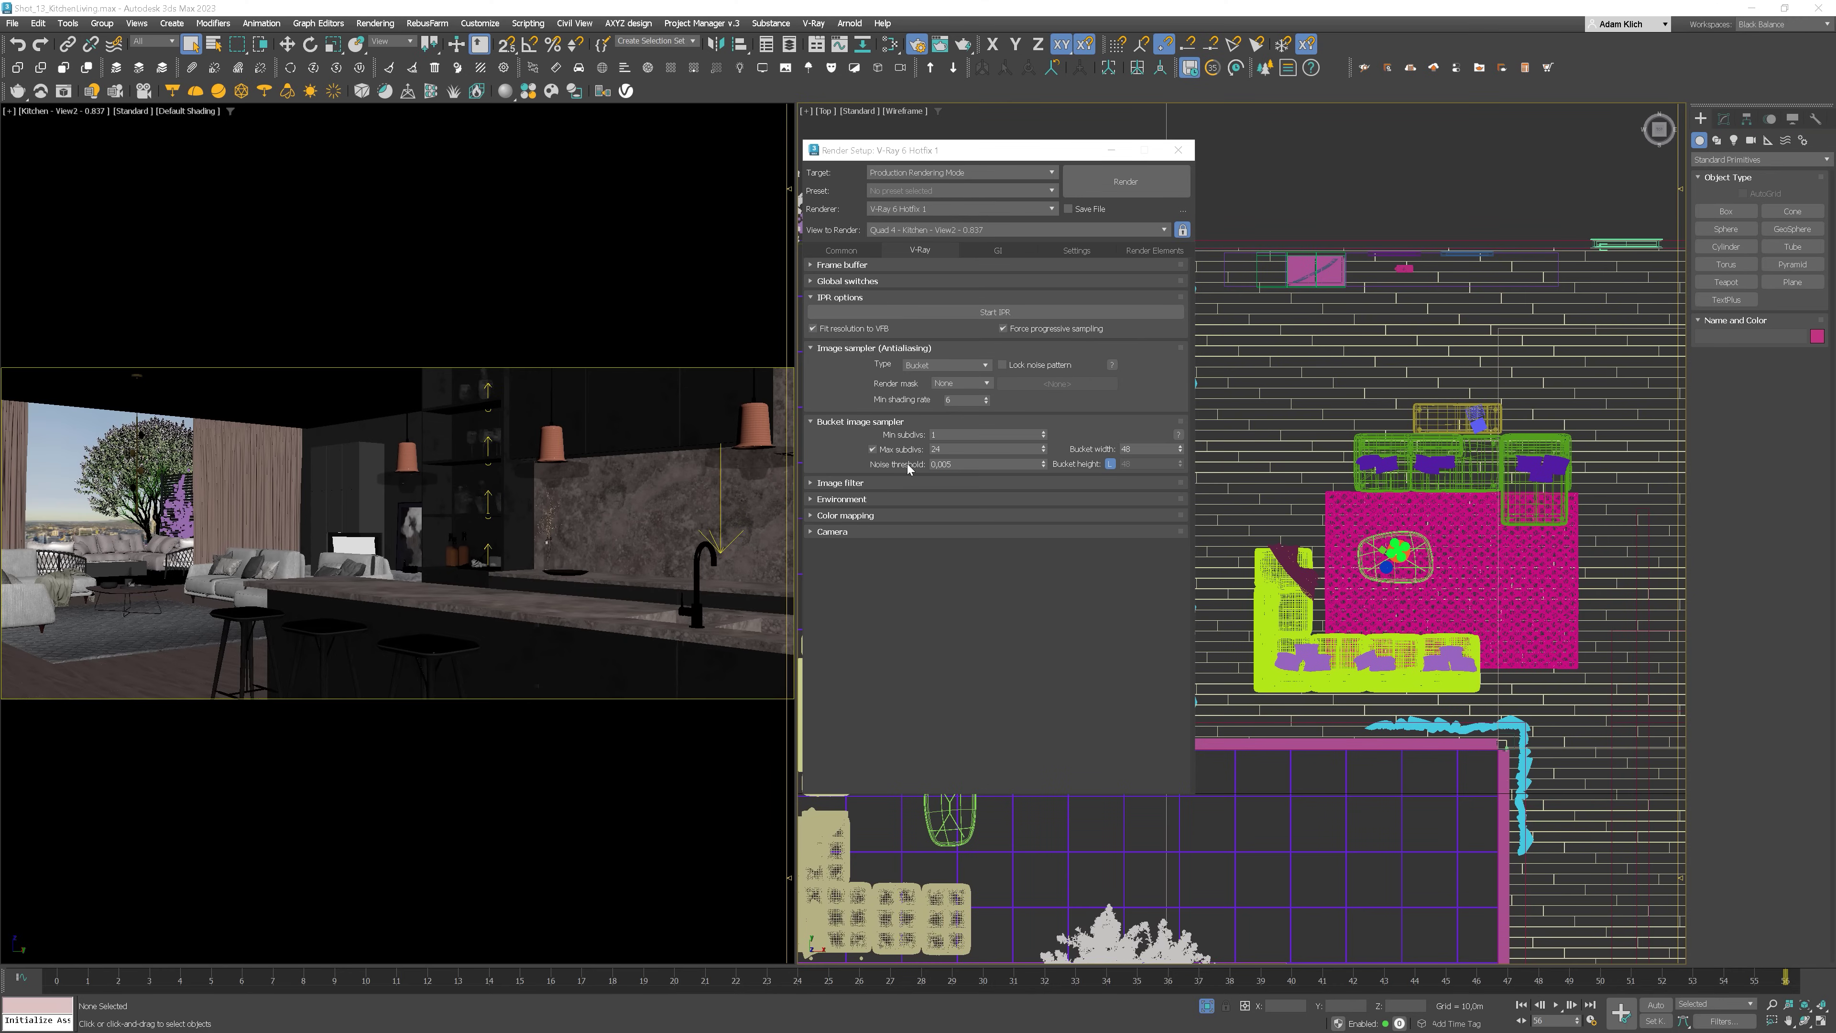
# - Make Irradiance map the primary GI engine with its preset set to Custom
pyautogui.click(997, 250)
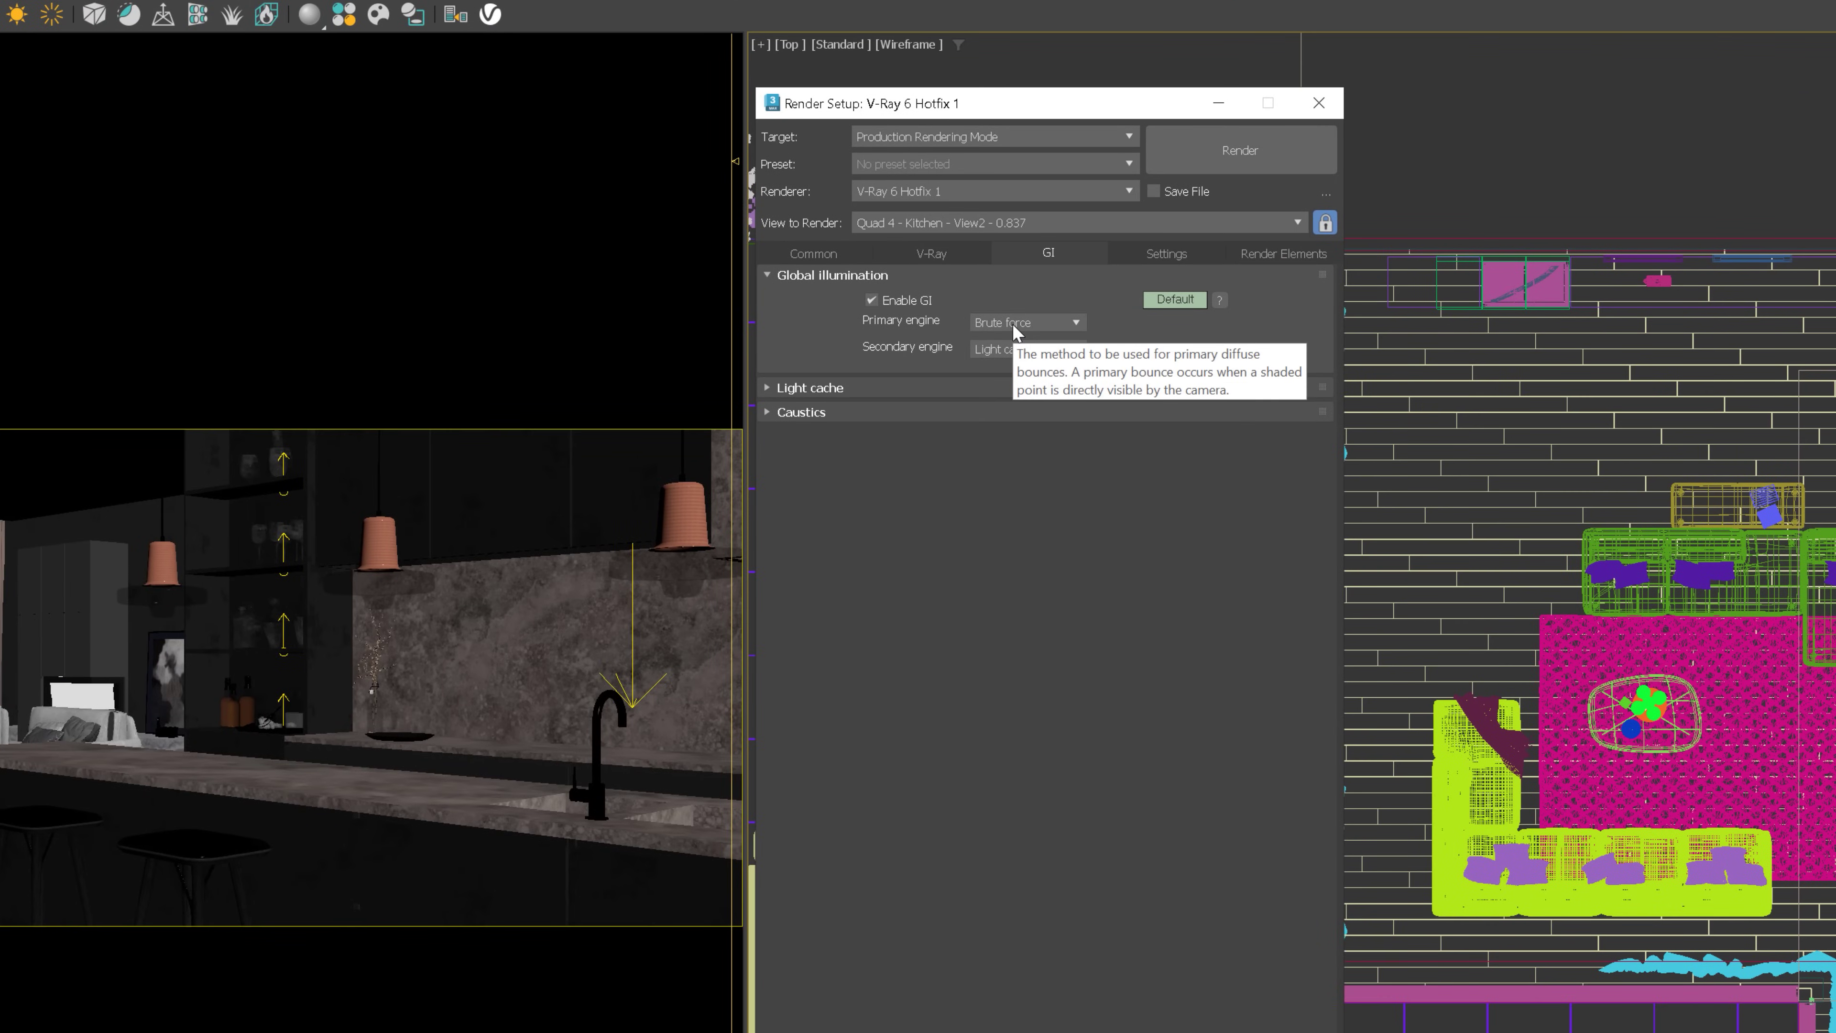
pyautogui.click(1017, 328)
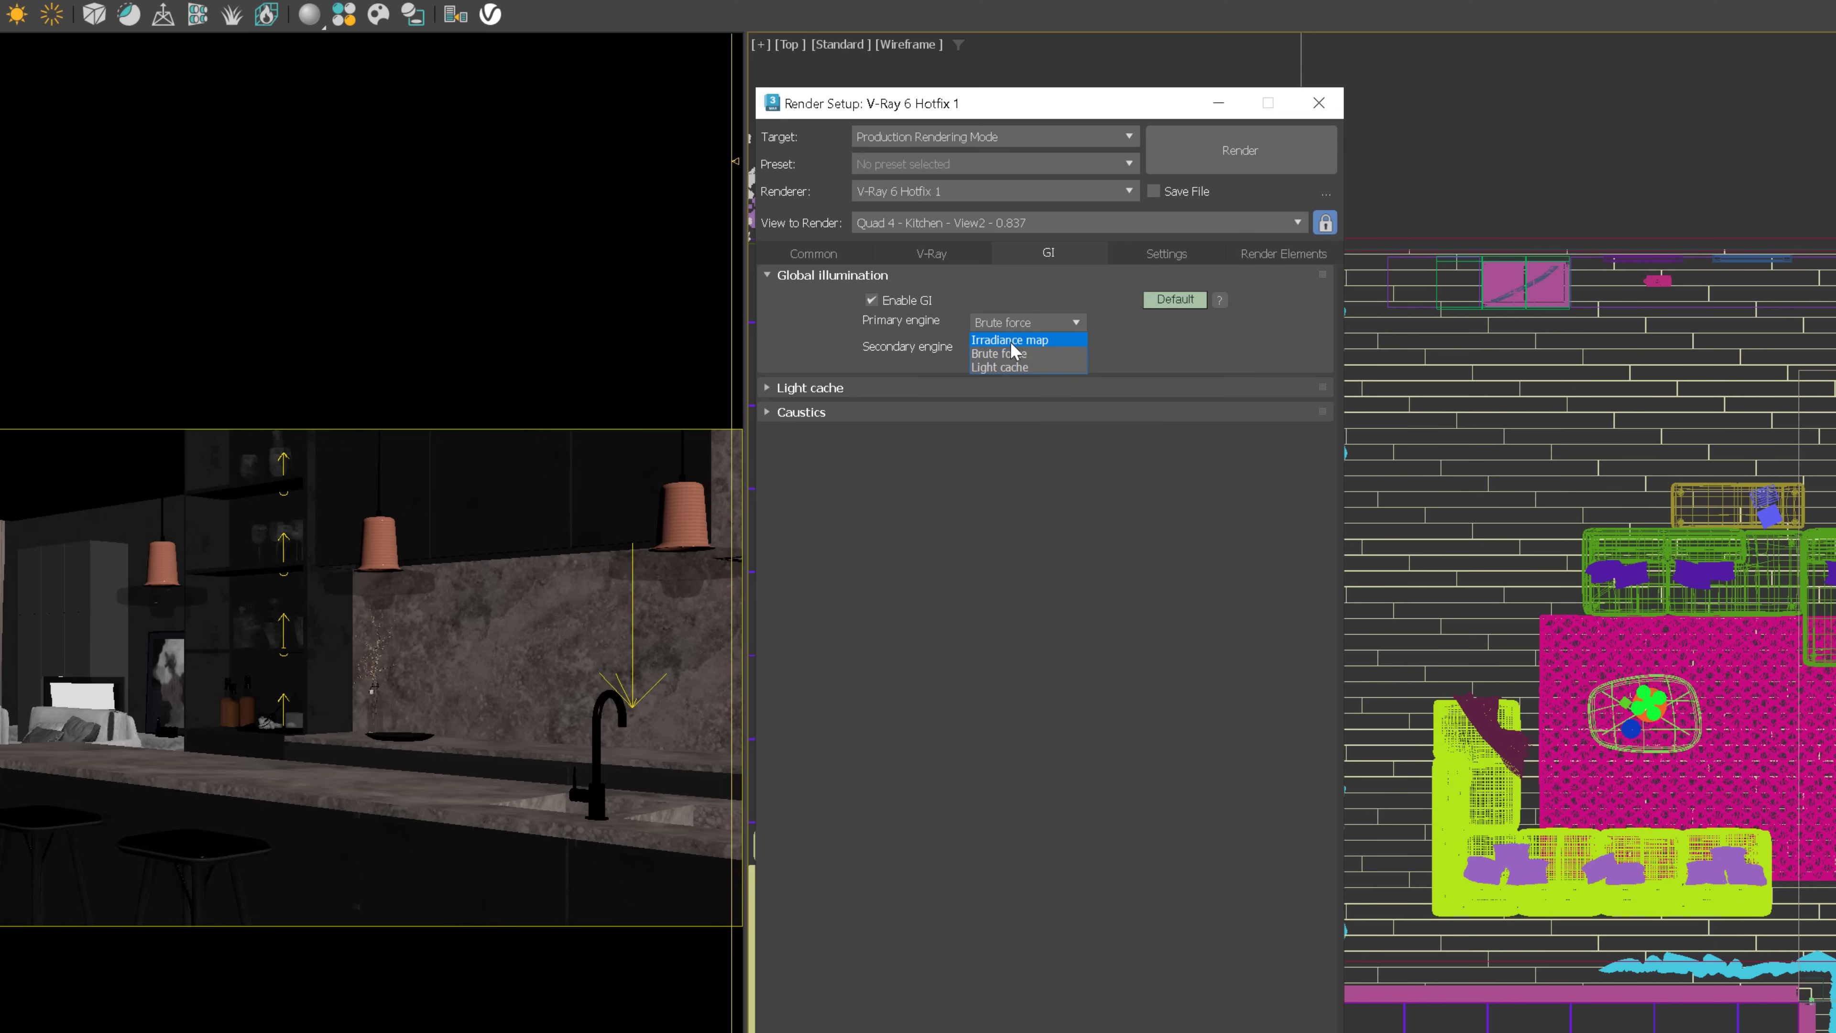
pyautogui.click(1013, 340)
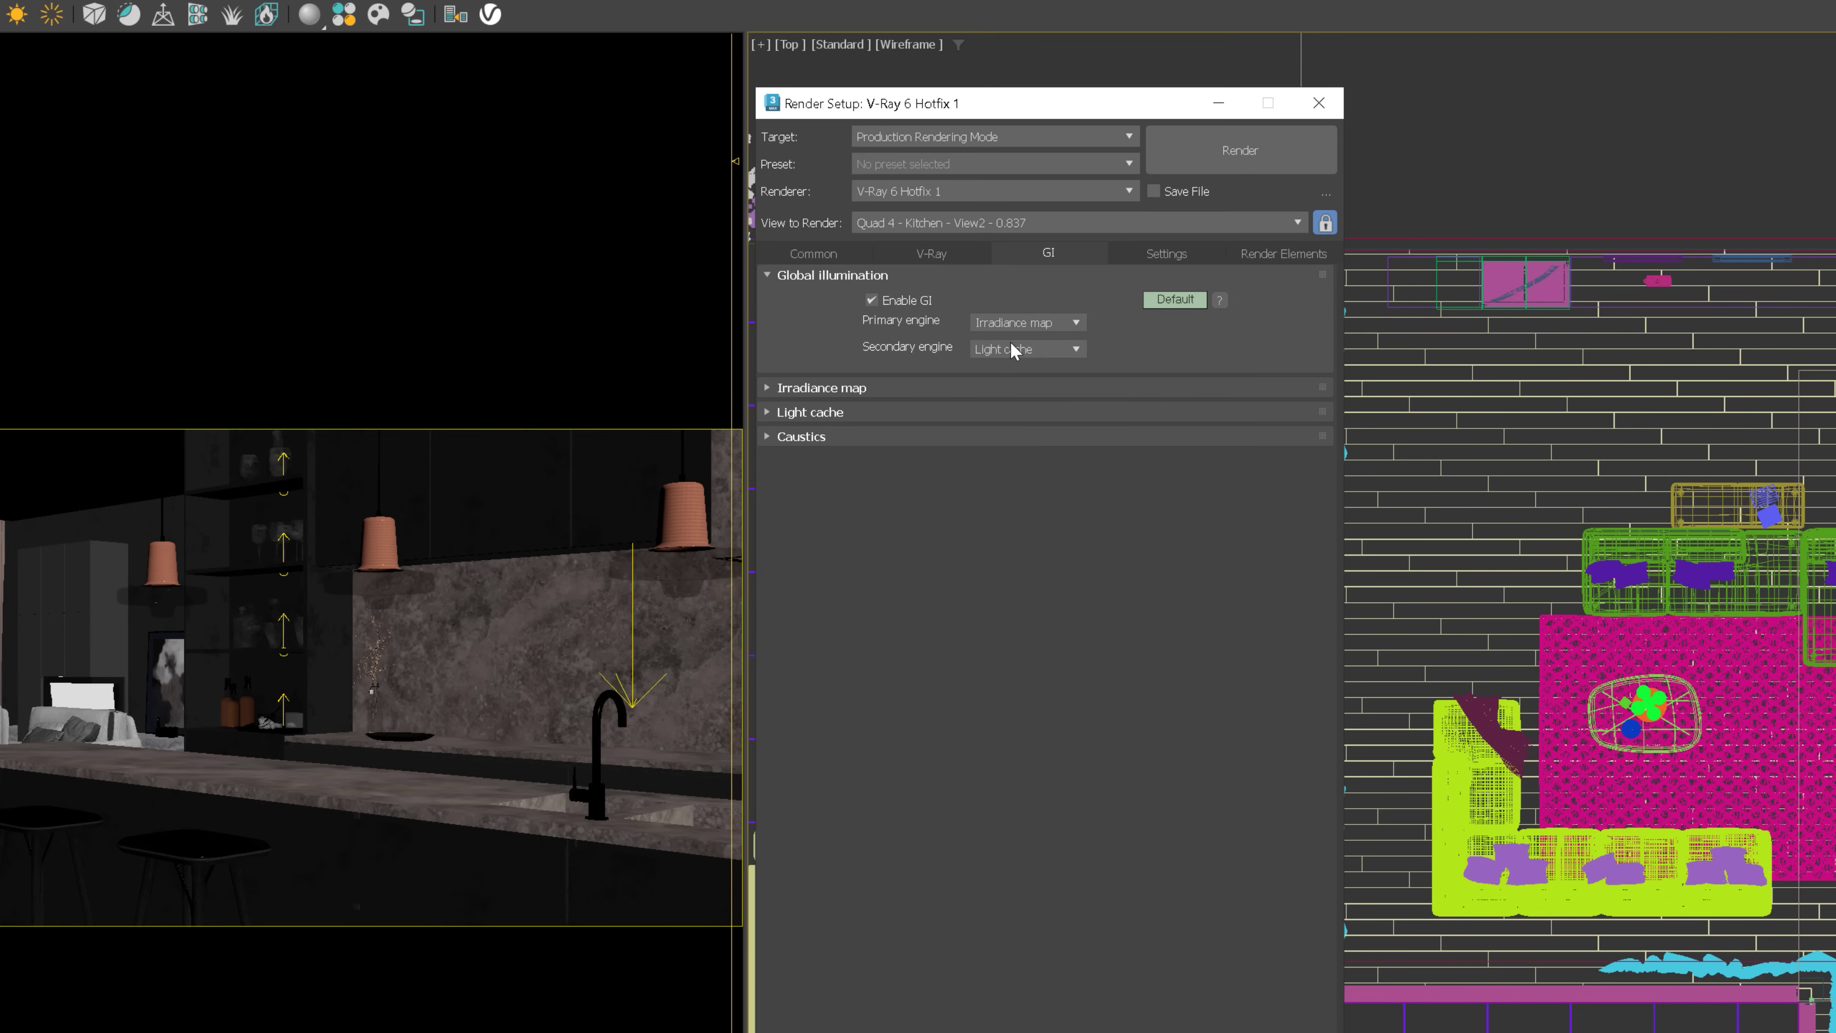
pyautogui.click(882, 390)
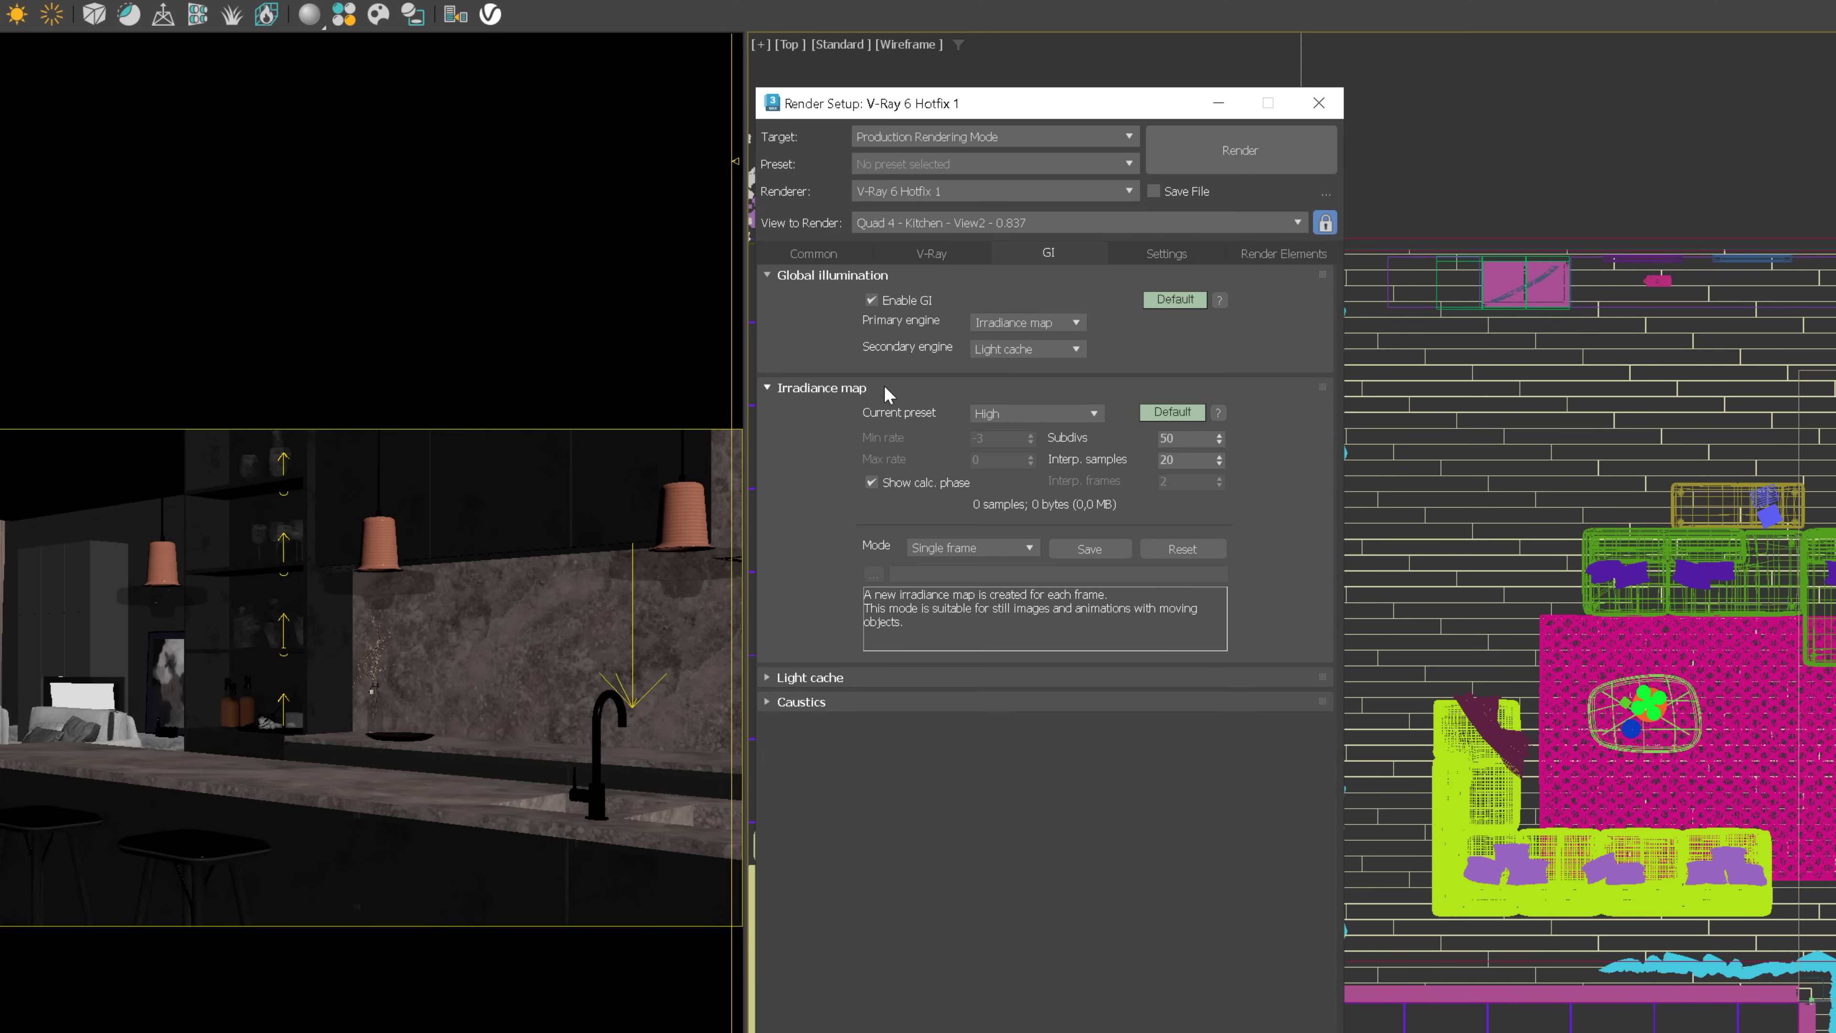
pyautogui.click(1021, 416)
pyautogui.click(1013, 429)
# - Set the irradiance map min rate to -4, max rate to -2 and subdivs to 80
pyautogui.click(1012, 438)
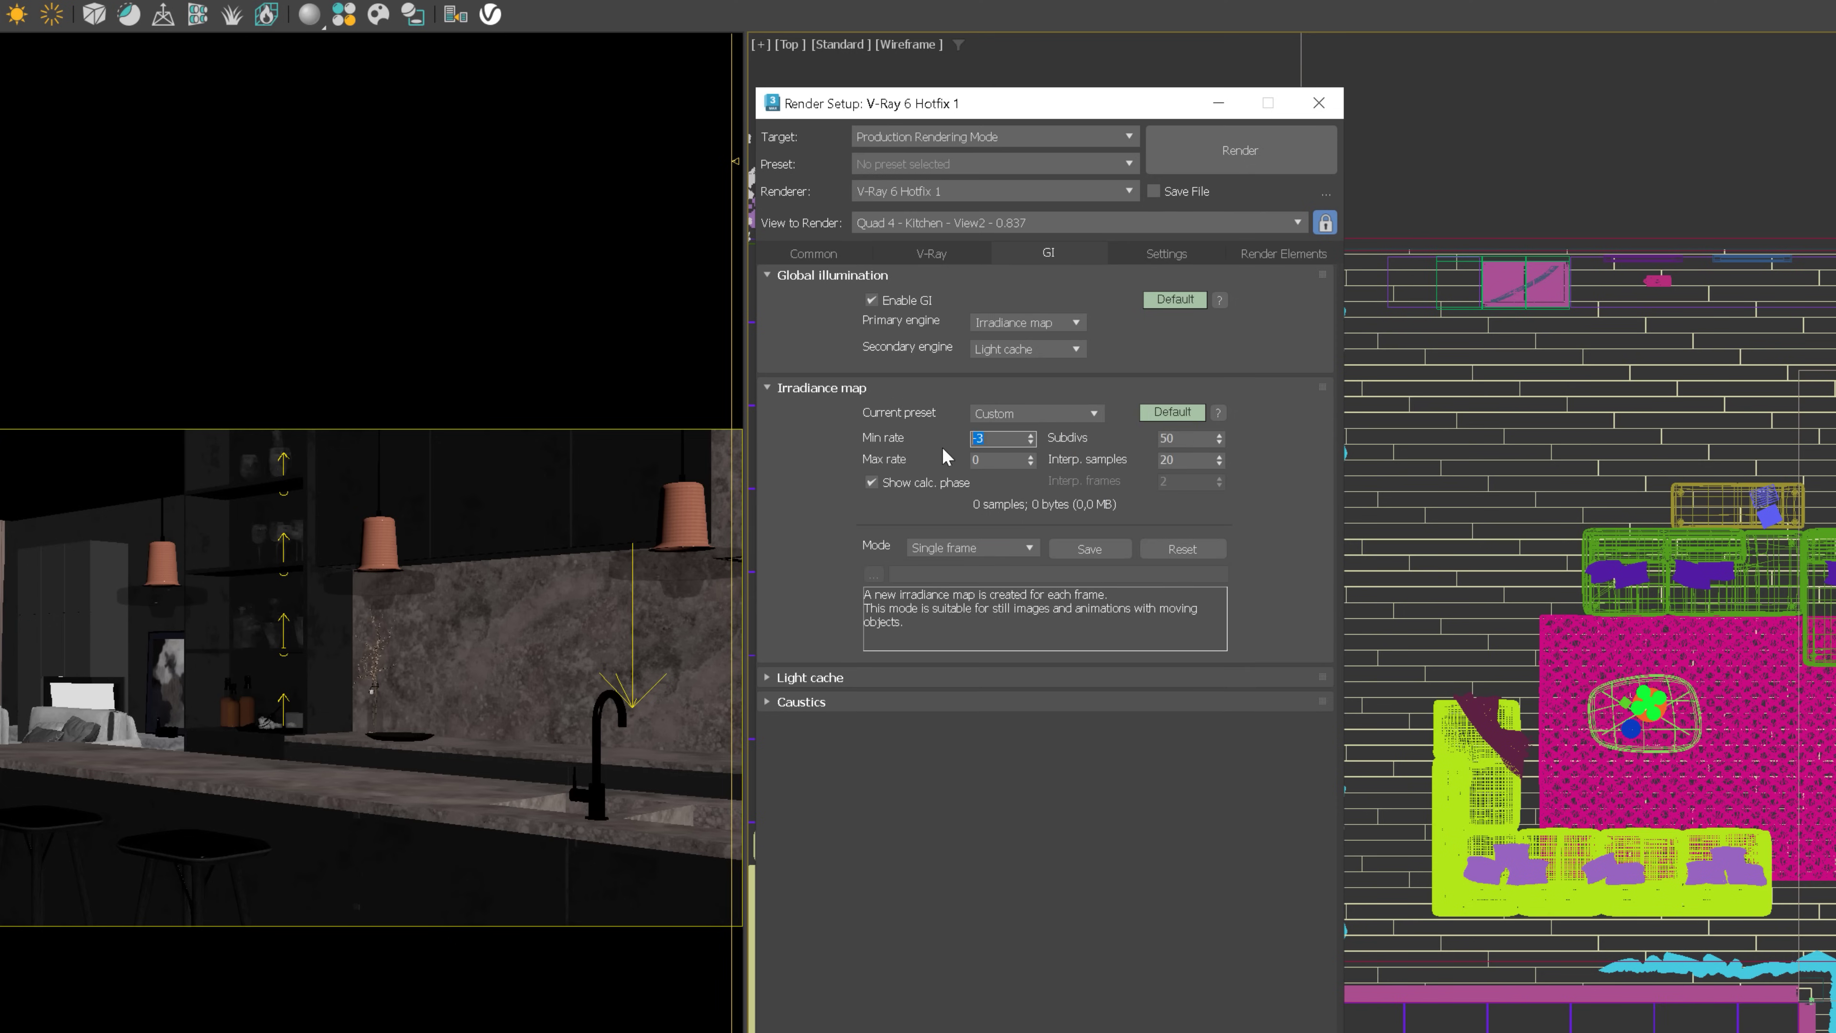
pyautogui.press('Tab')
pyautogui.moveTo(1207, 443)
pyautogui.press('Tab')
# - Briefly inspect the light cache settings, then go to the V-Ray system settings
pyautogui.click(824, 676)
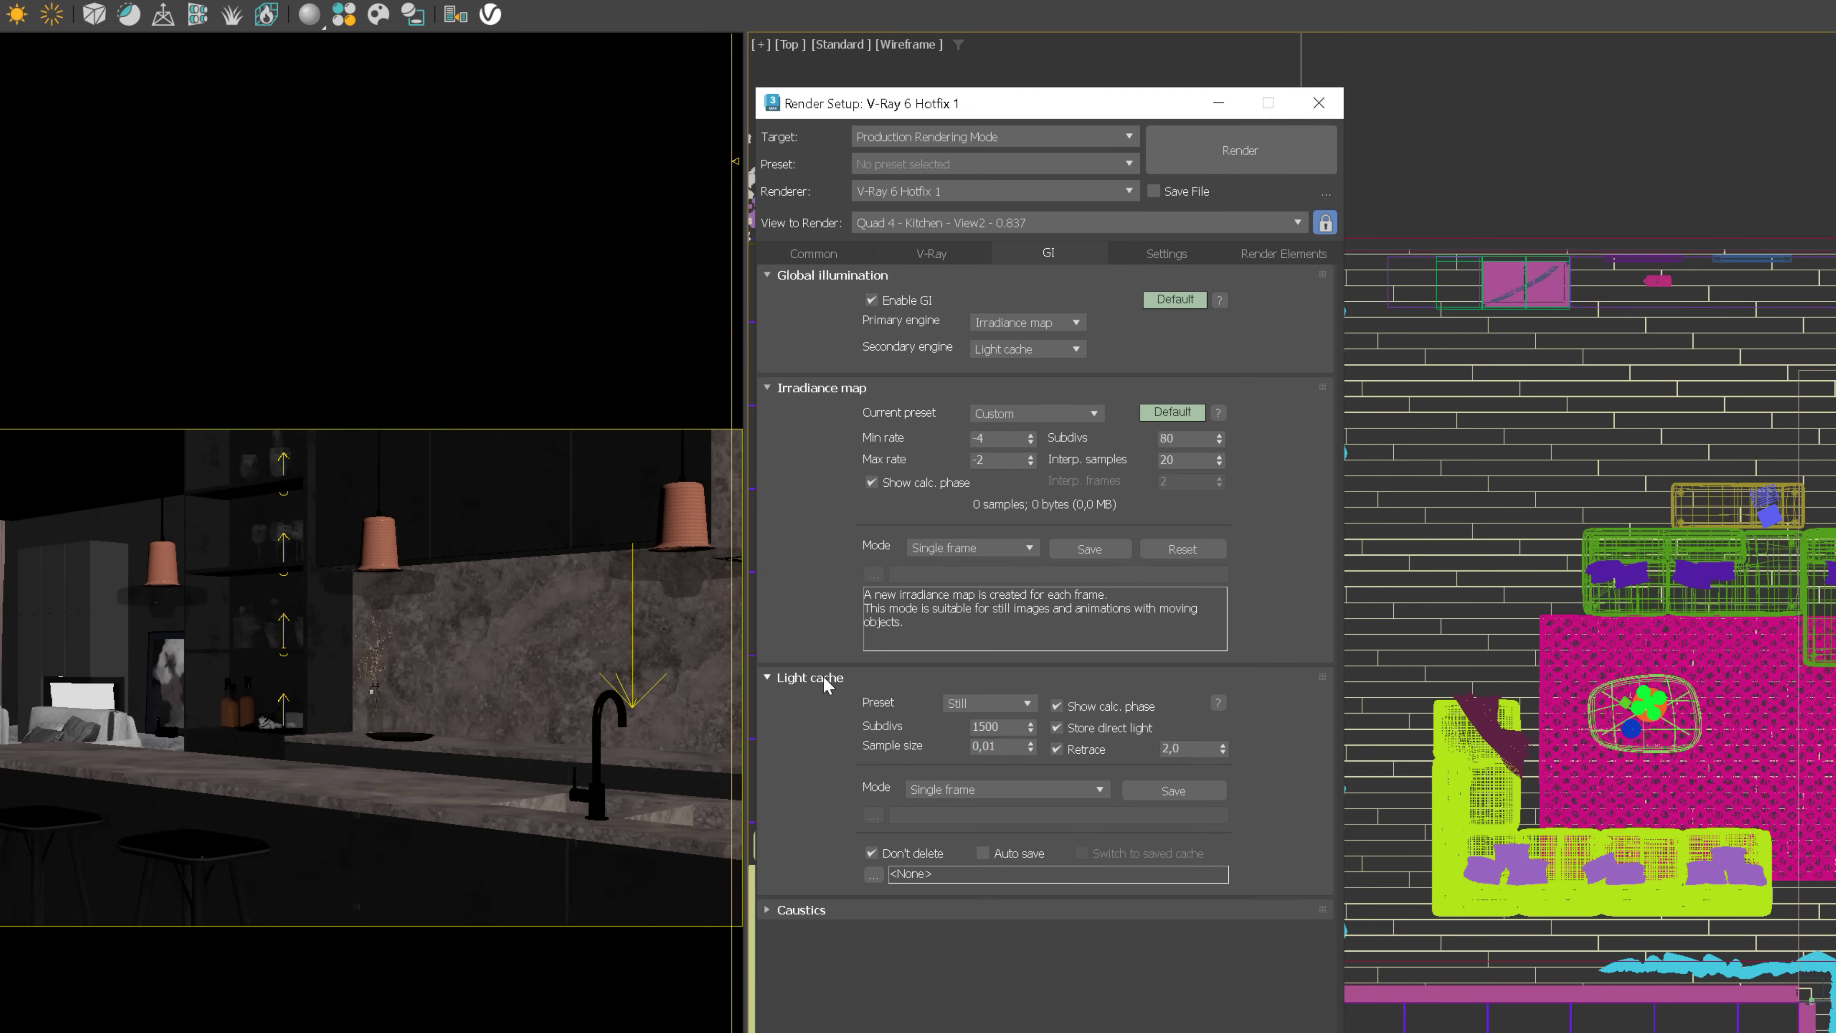
pyautogui.click(824, 678)
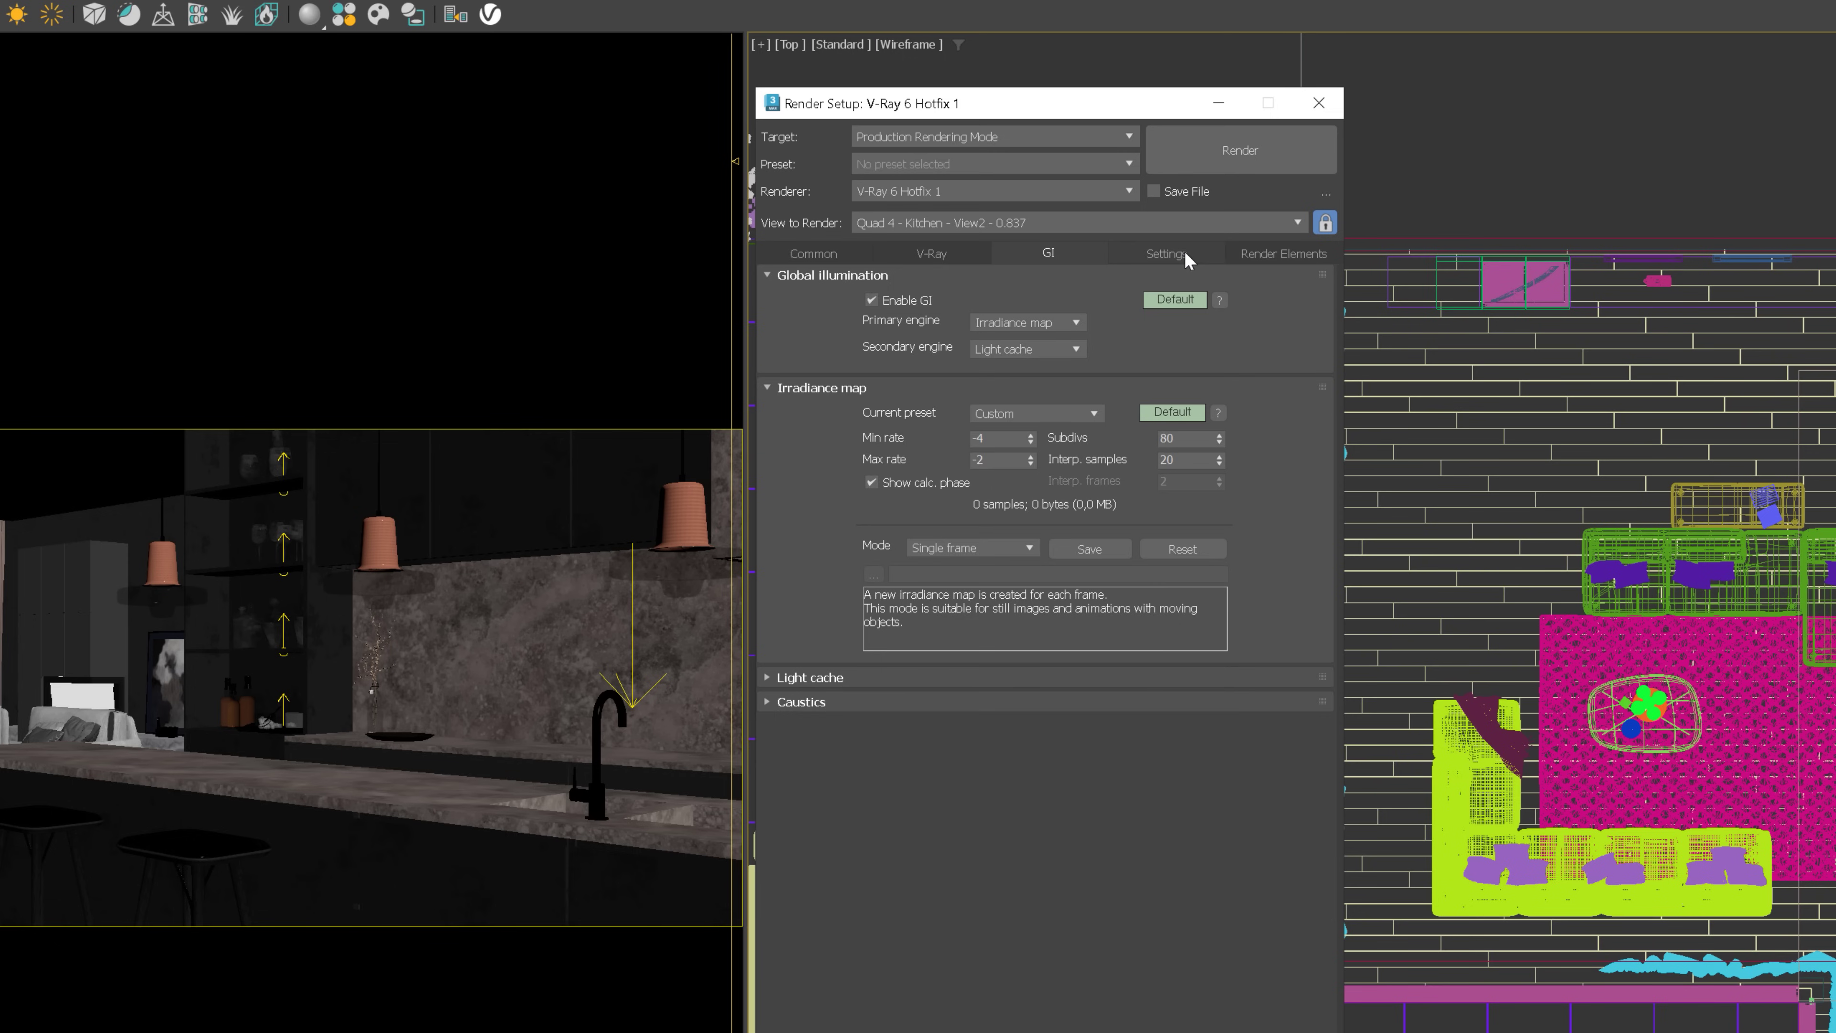
pyautogui.click(1165, 253)
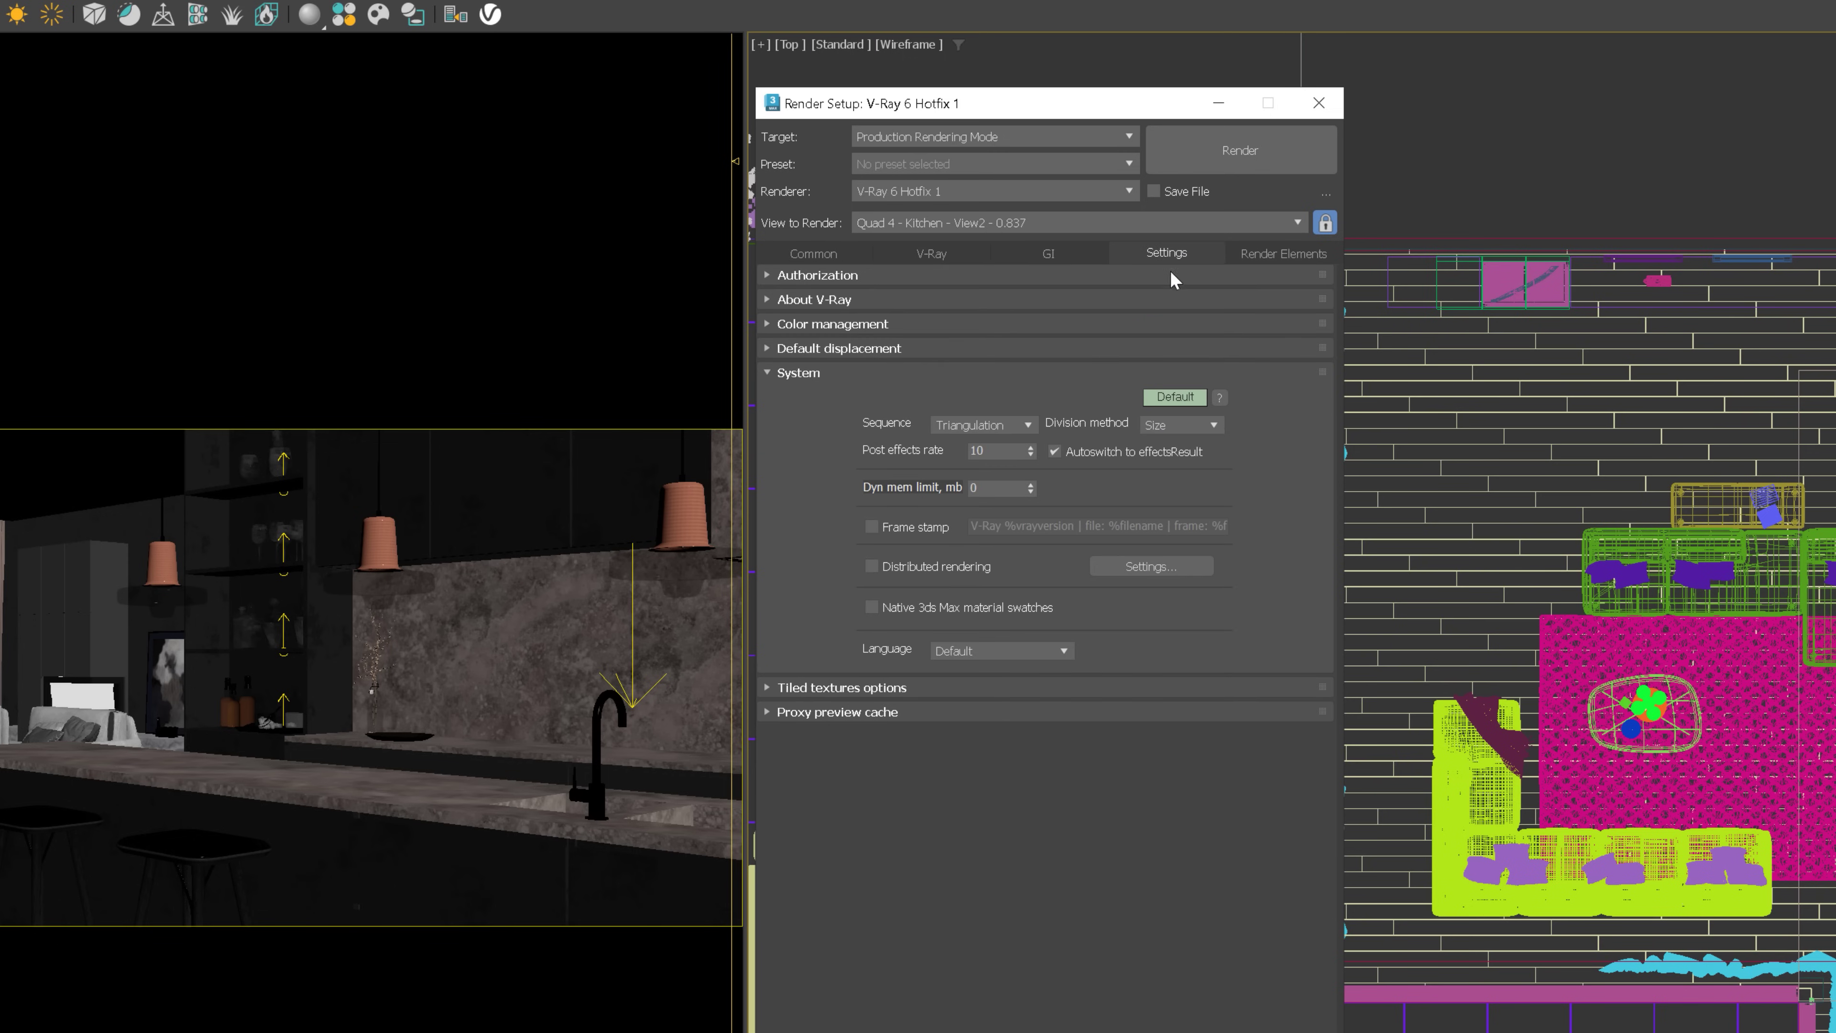
# - Add a VRayDenoiser render element from the render elements picker
pyautogui.moveTo(1013, 450); pyautogui.dragTo(963, 450)
pyautogui.click(1267, 253)
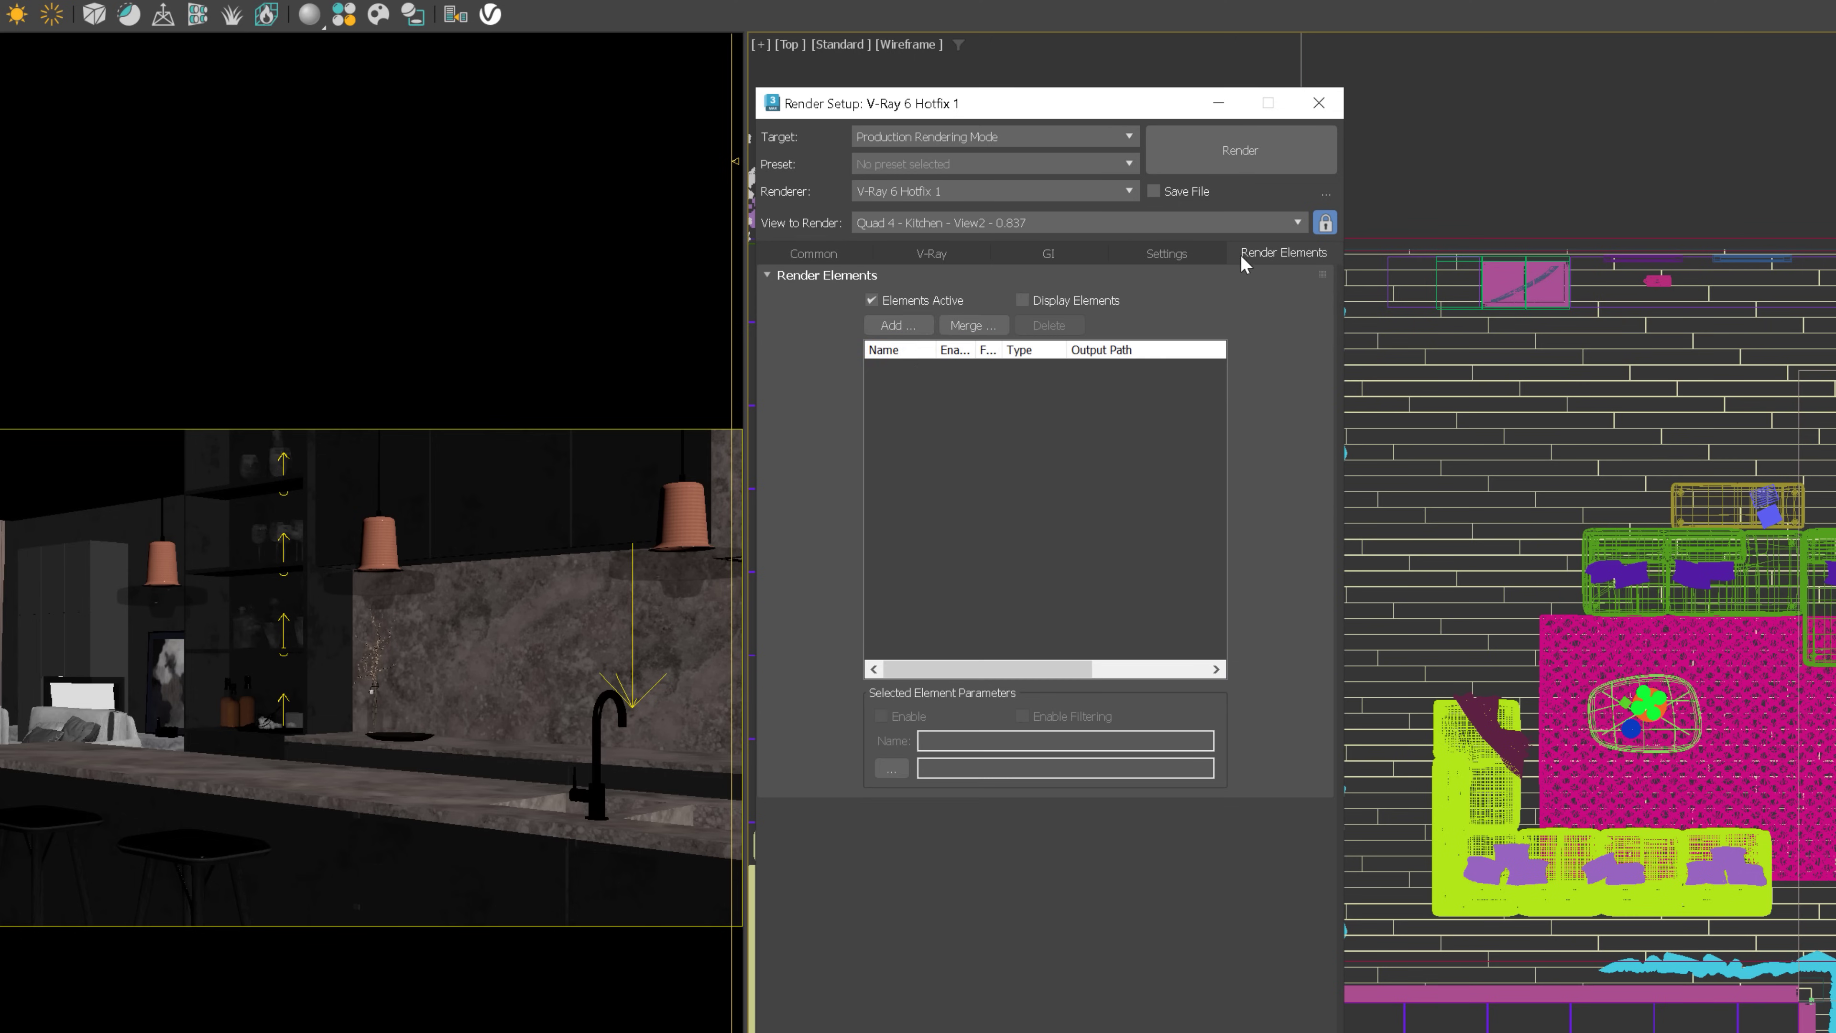
pyautogui.click(897, 326)
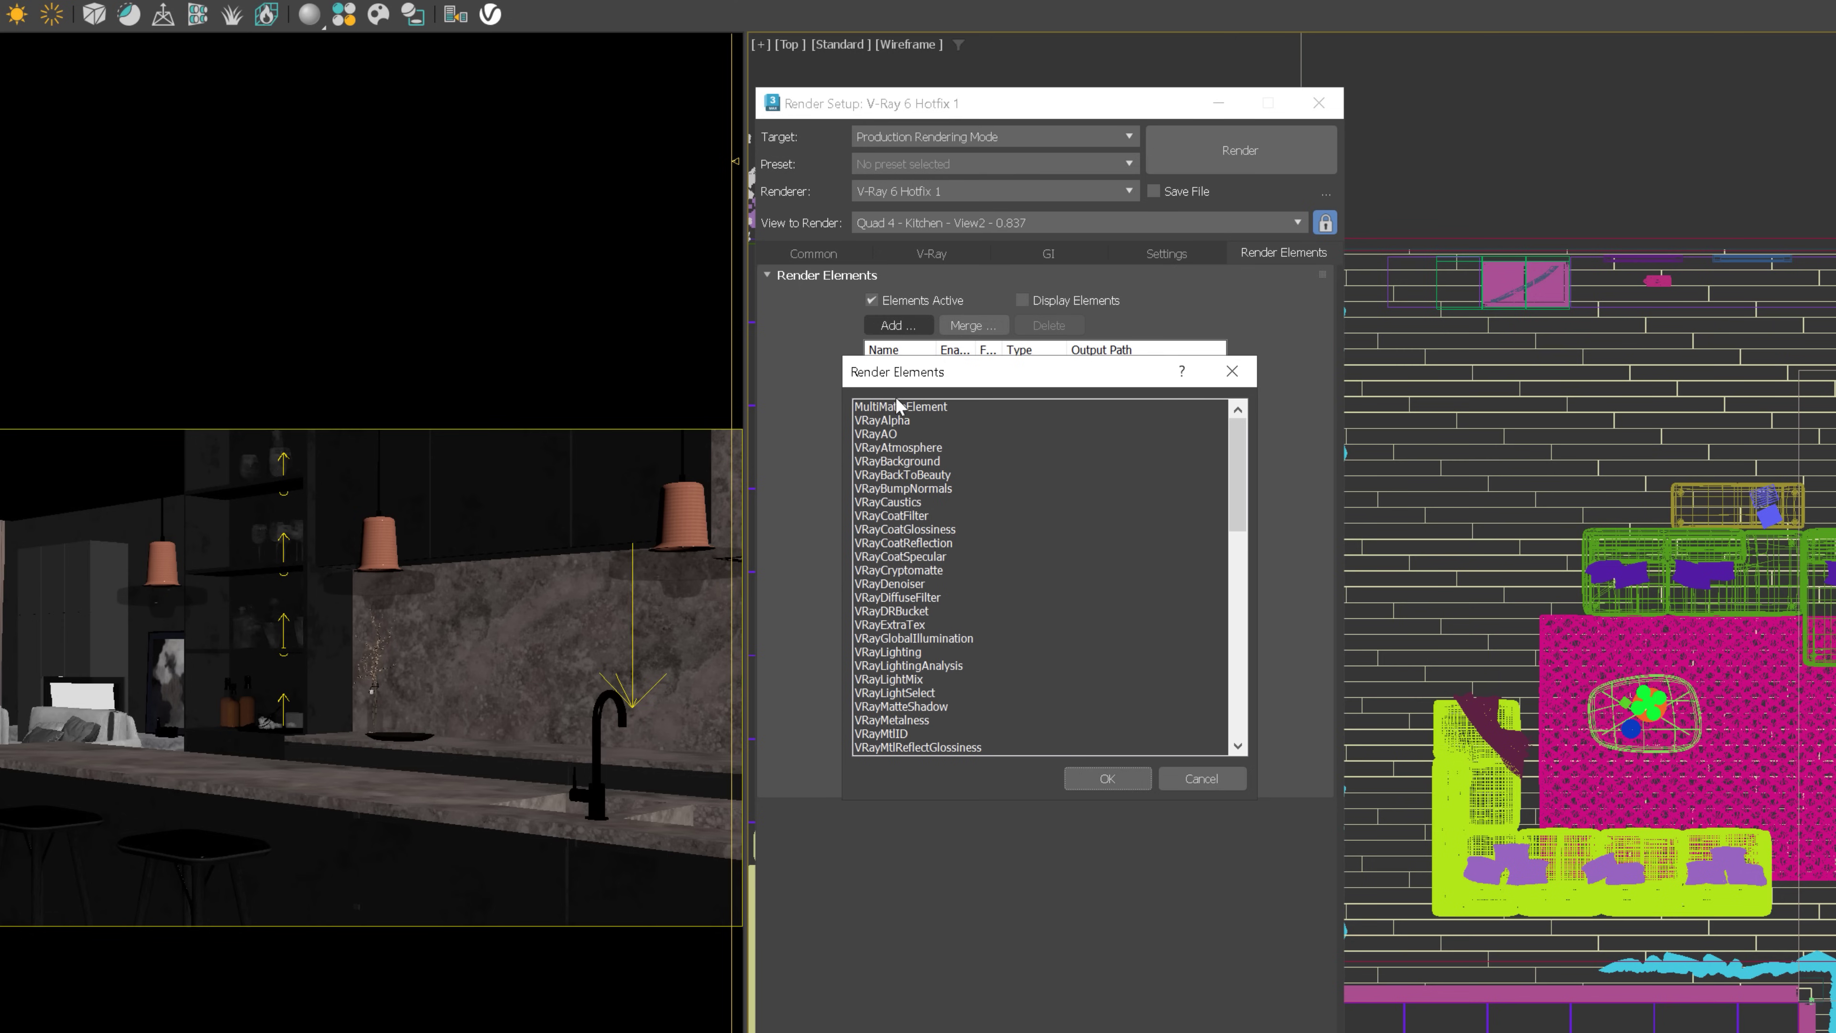
pyautogui.doubleClick(922, 584)
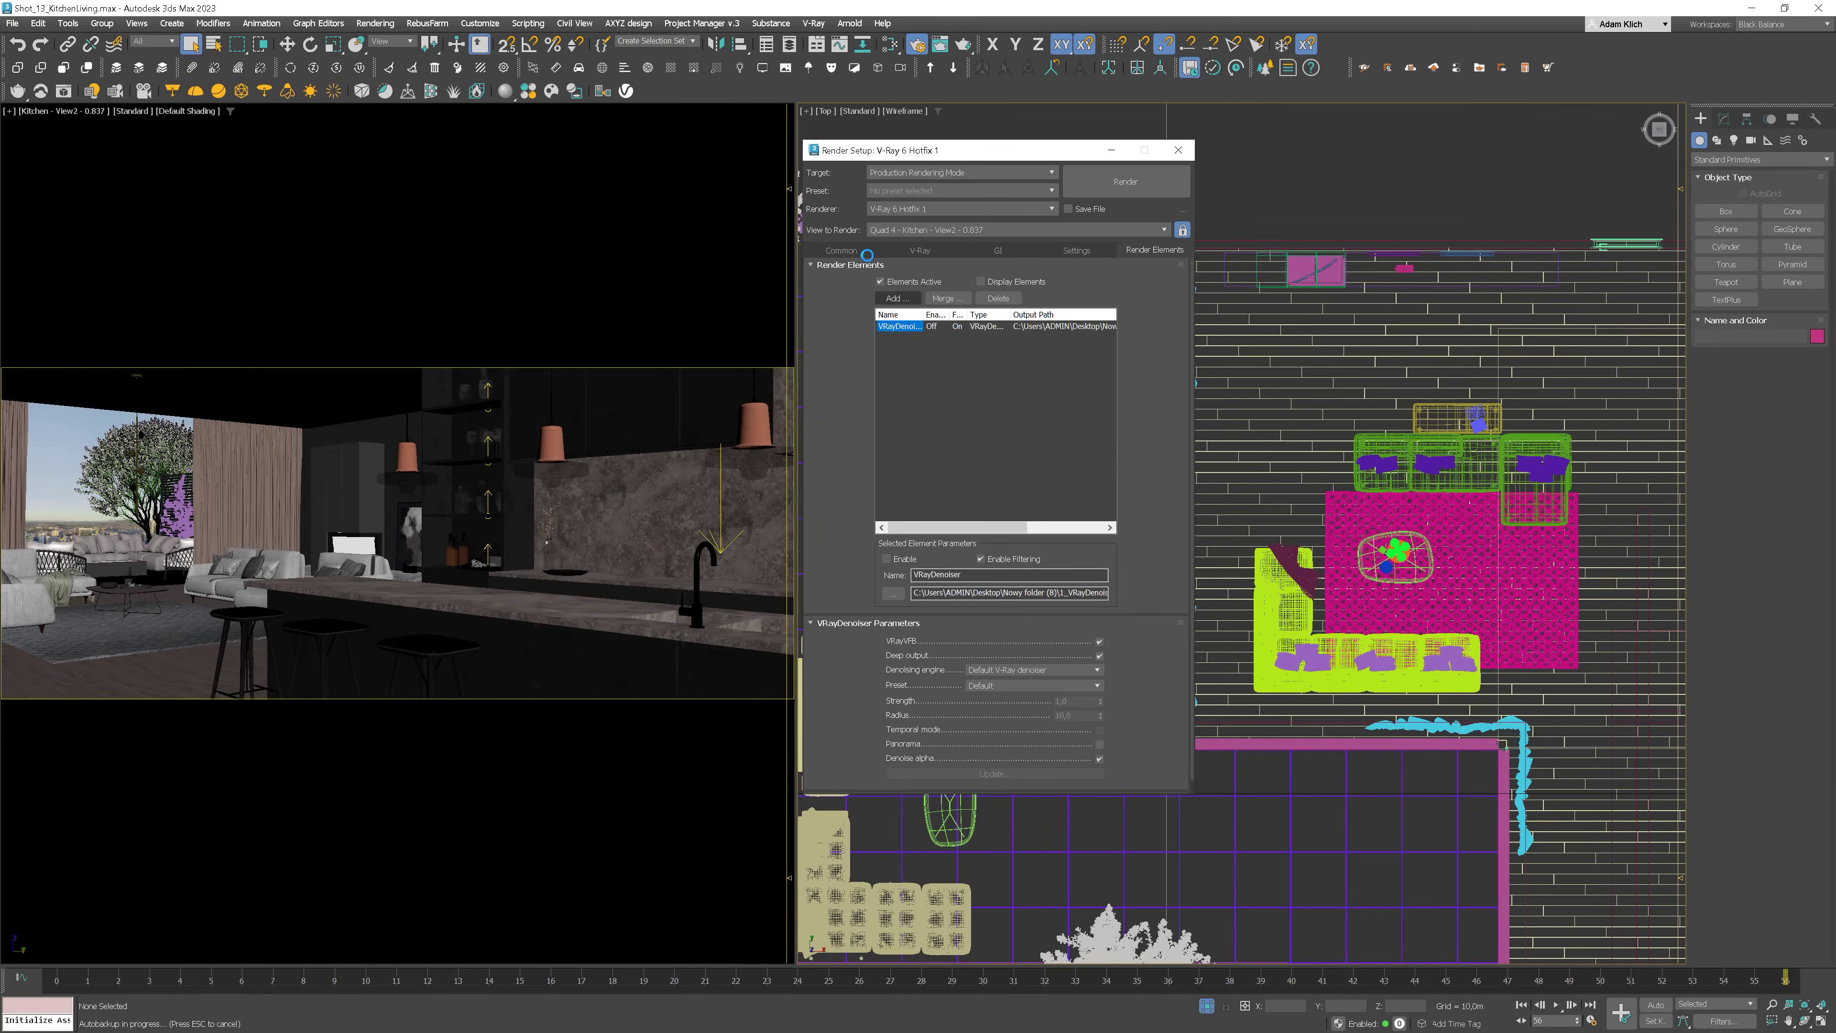
pyautogui.click(846, 253)
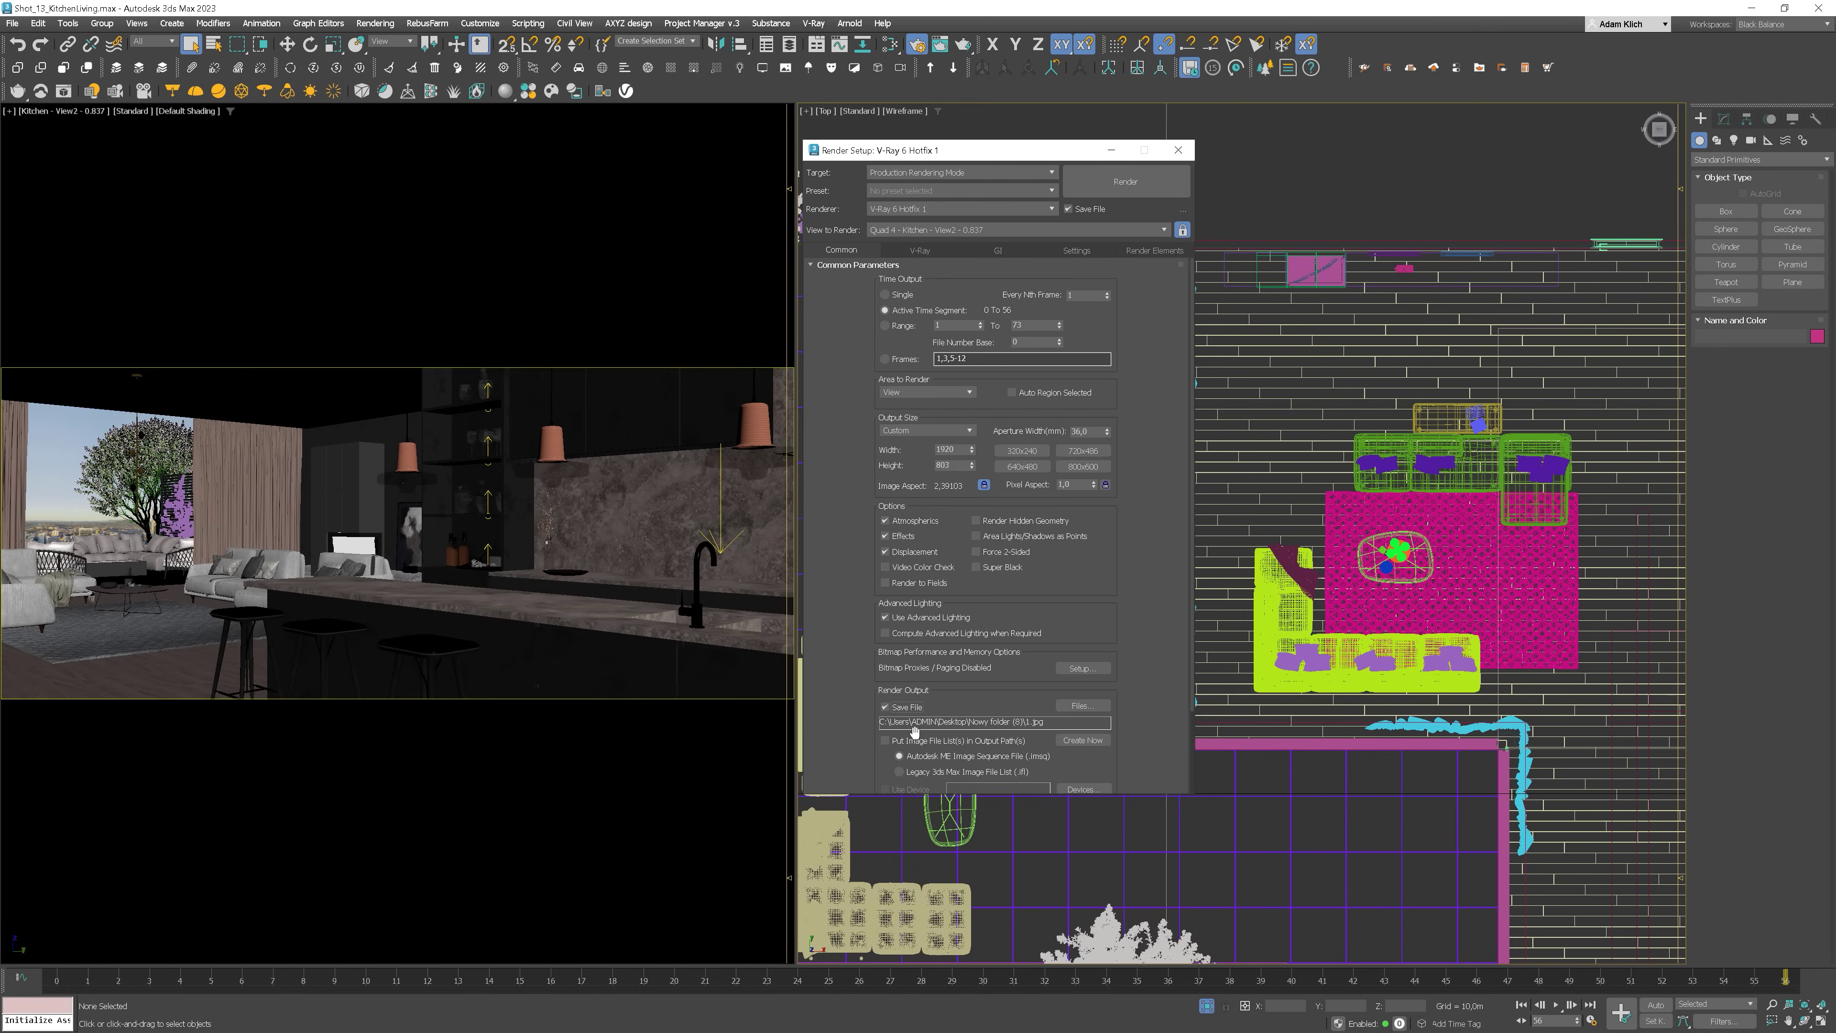
# - Save the rendered frames as Kitchen-Living OpenEXR files and start rendering the animation
pyautogui.click(1083, 705)
pyautogui.write('Kitchen-Living')
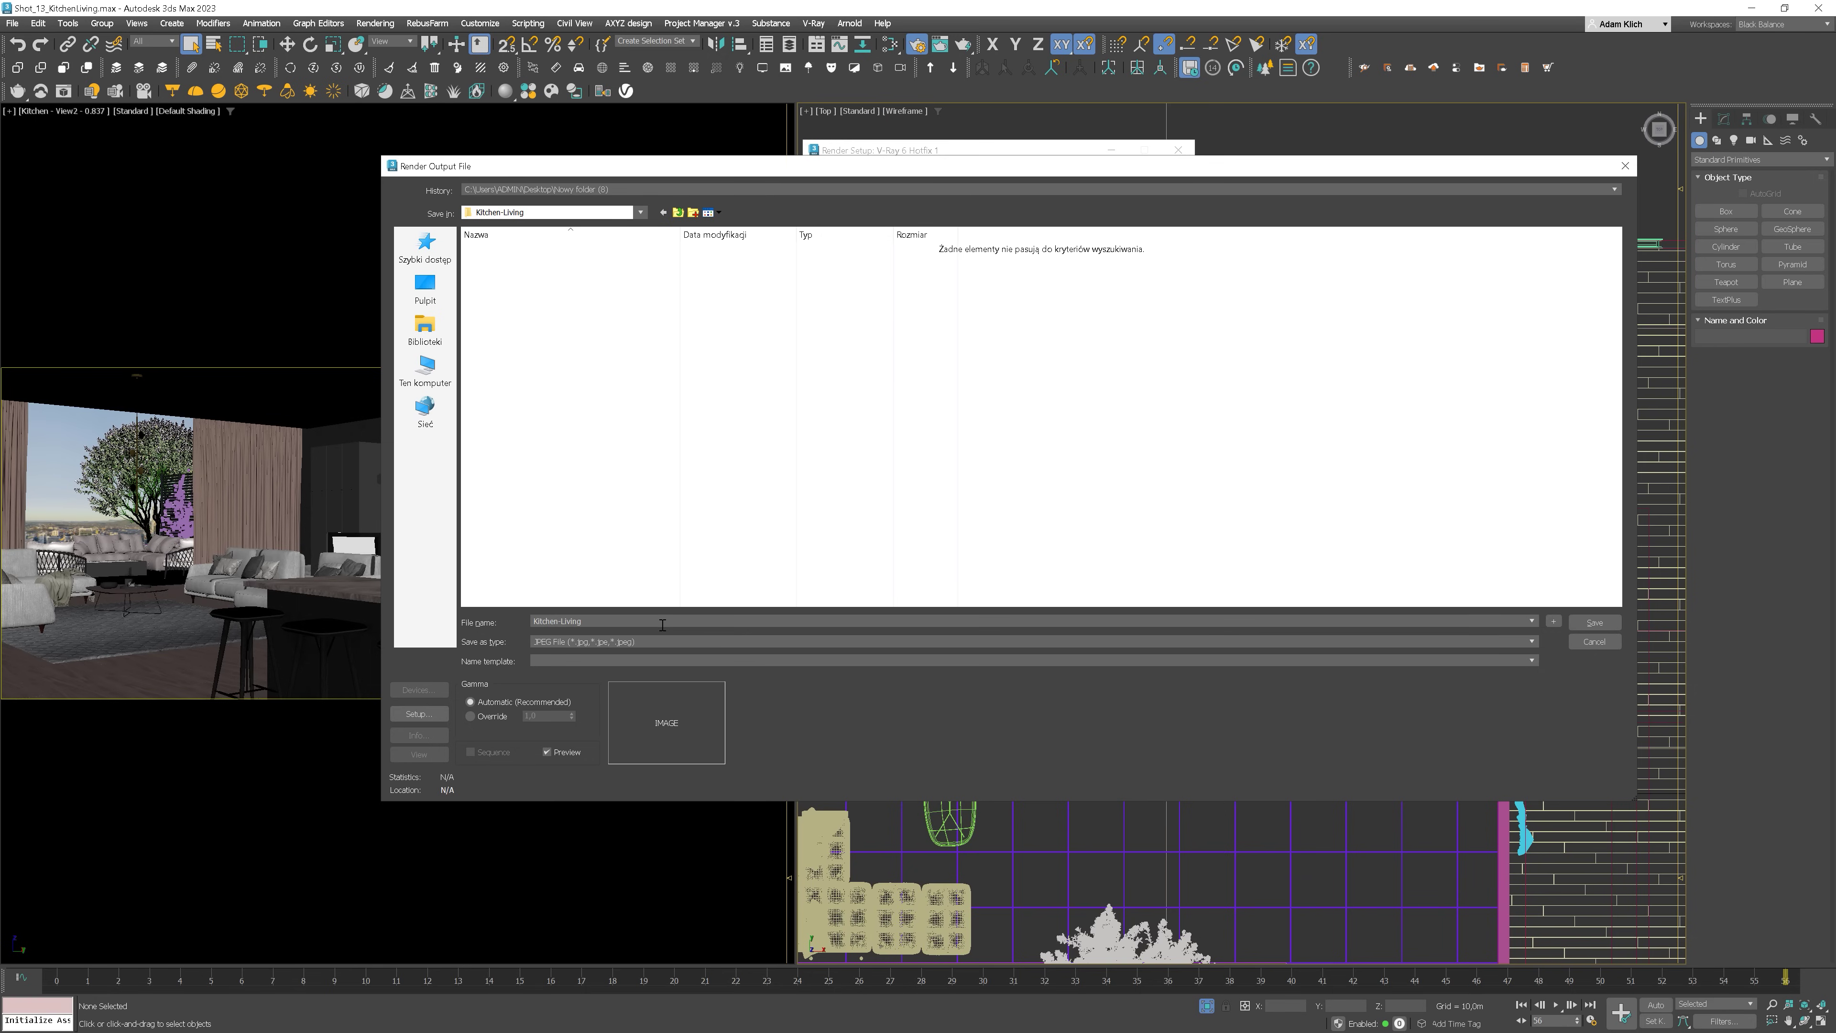
pyautogui.click(569, 644)
pyautogui.click(565, 702)
pyautogui.click(1595, 624)
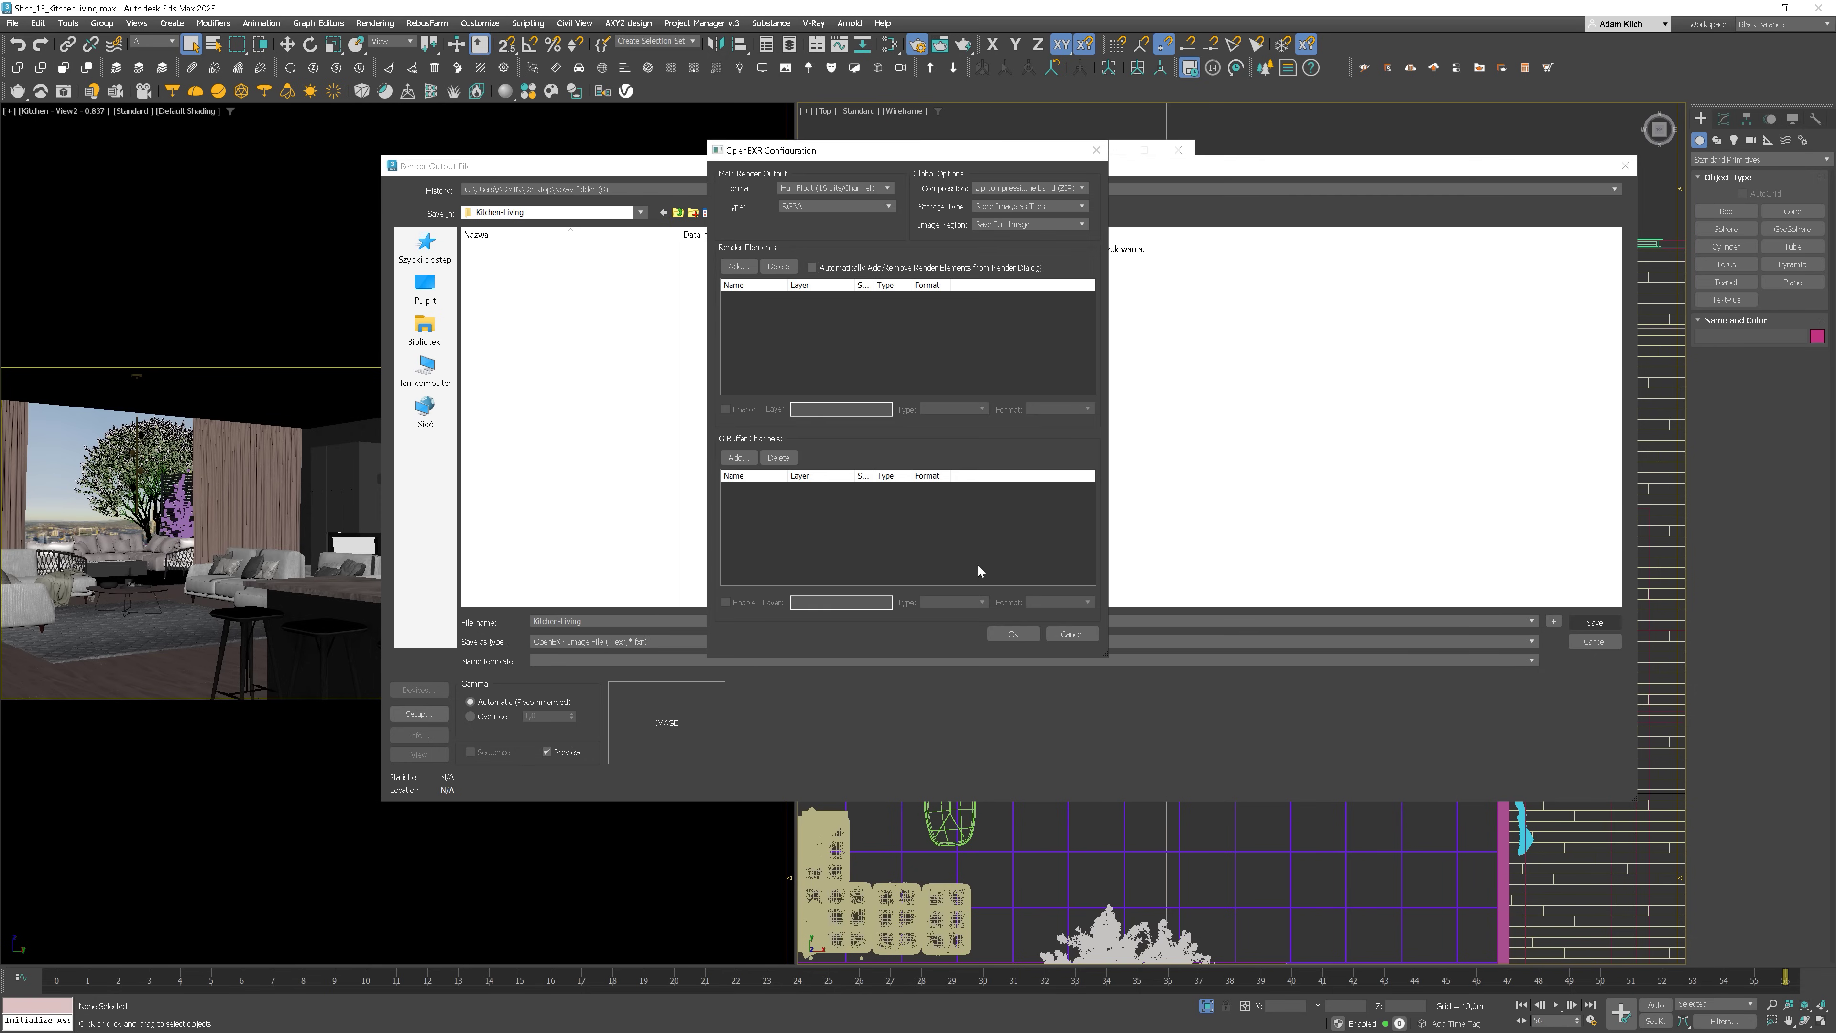
pyautogui.click(1013, 634)
pyautogui.click(1106, 181)
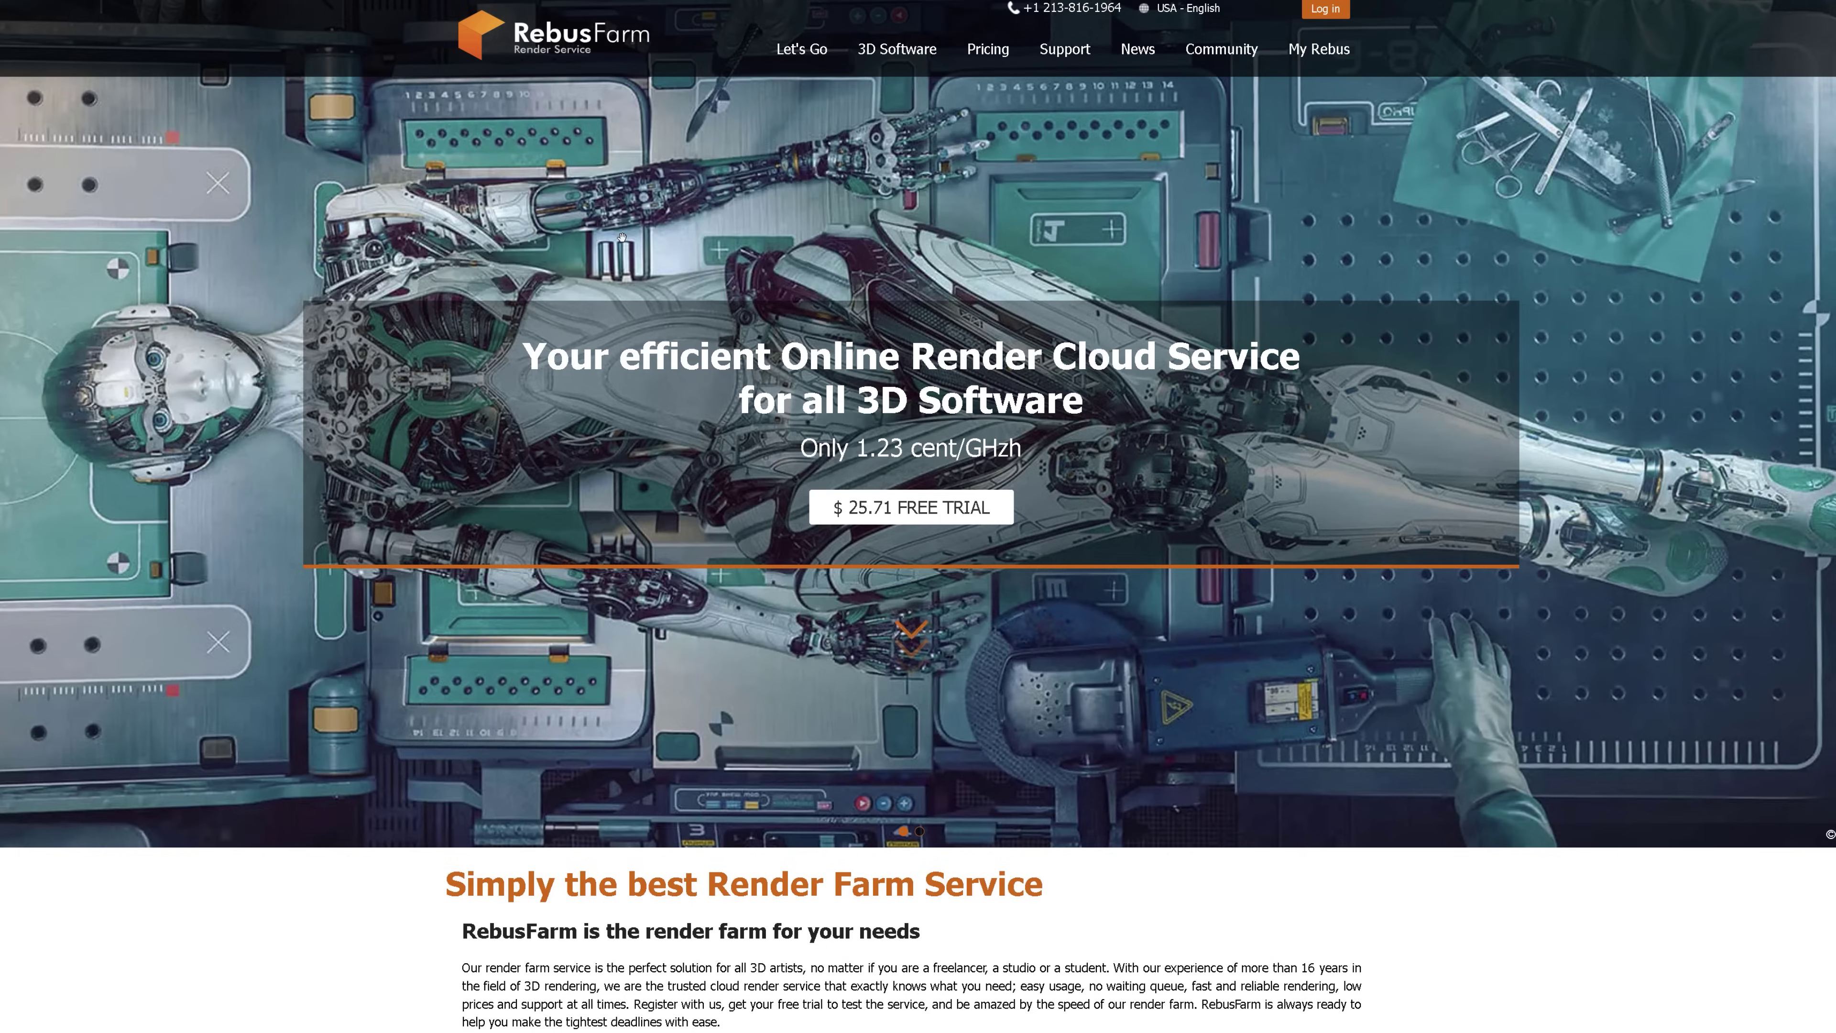
# - Go to RebusFarm's V-Ray page and open its render cost calculator
pyautogui.click(912, 61)
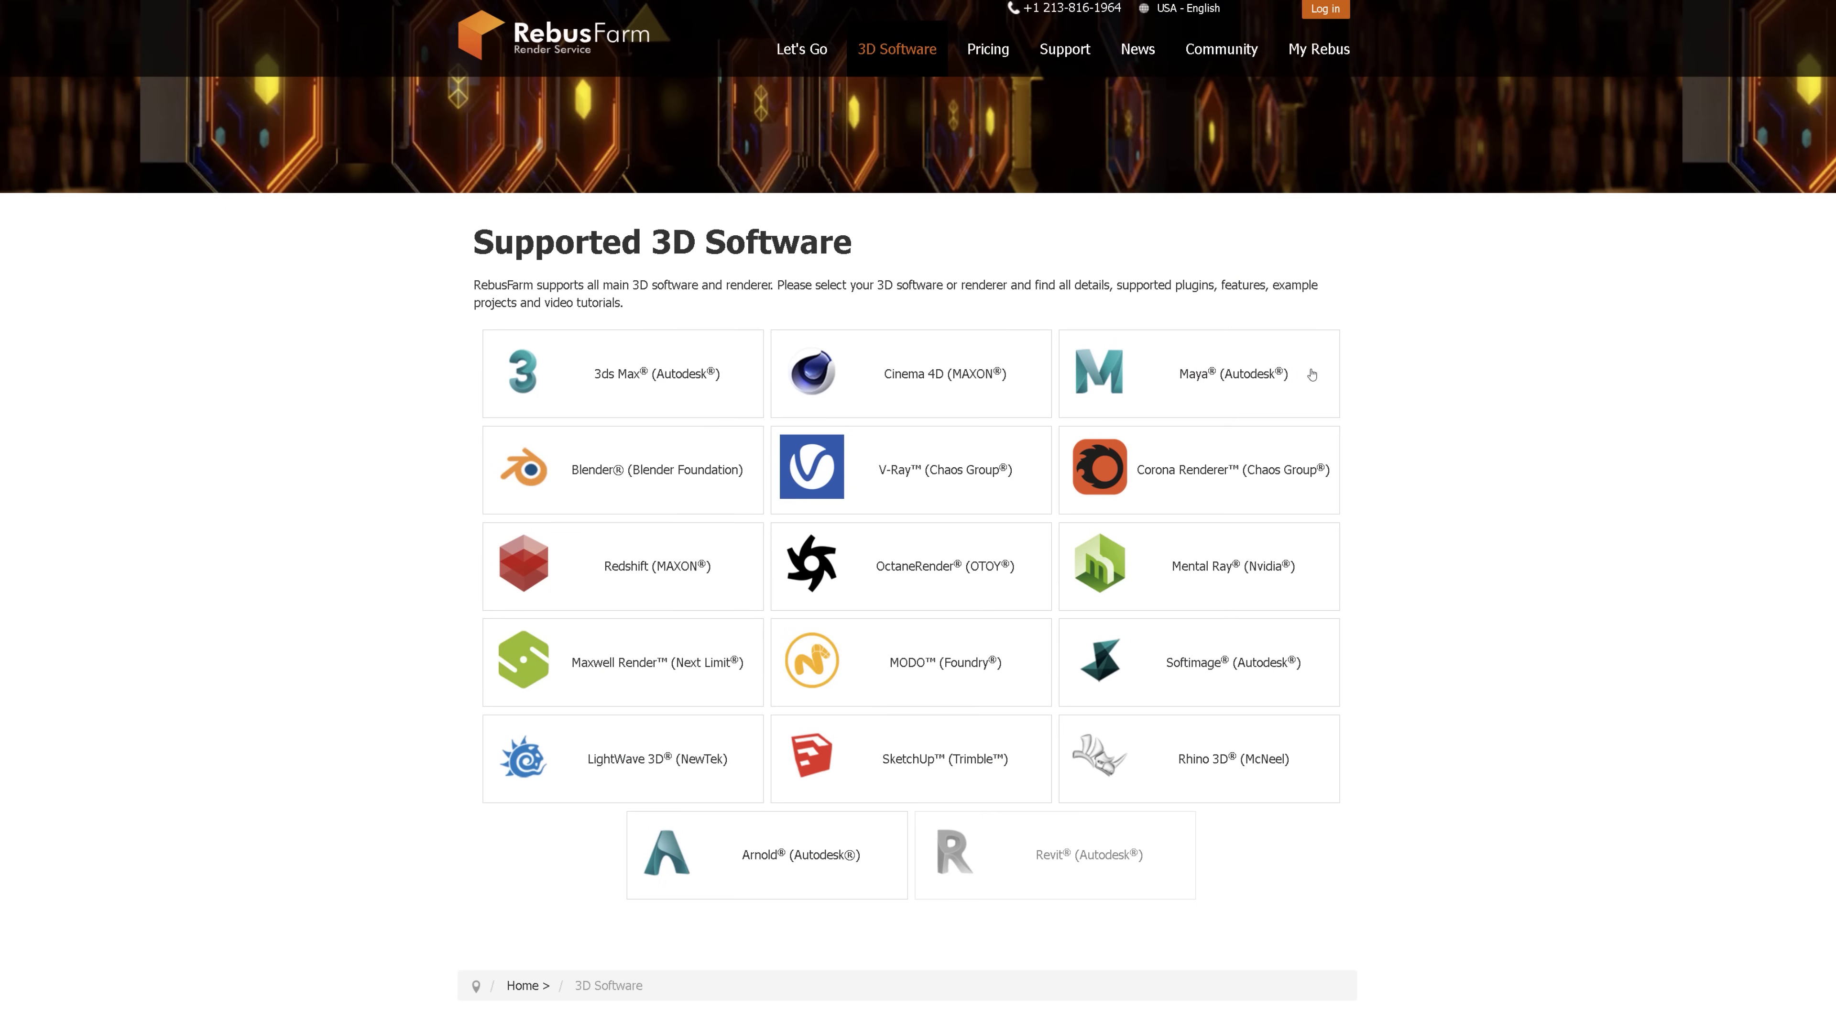
pyautogui.click(993, 451)
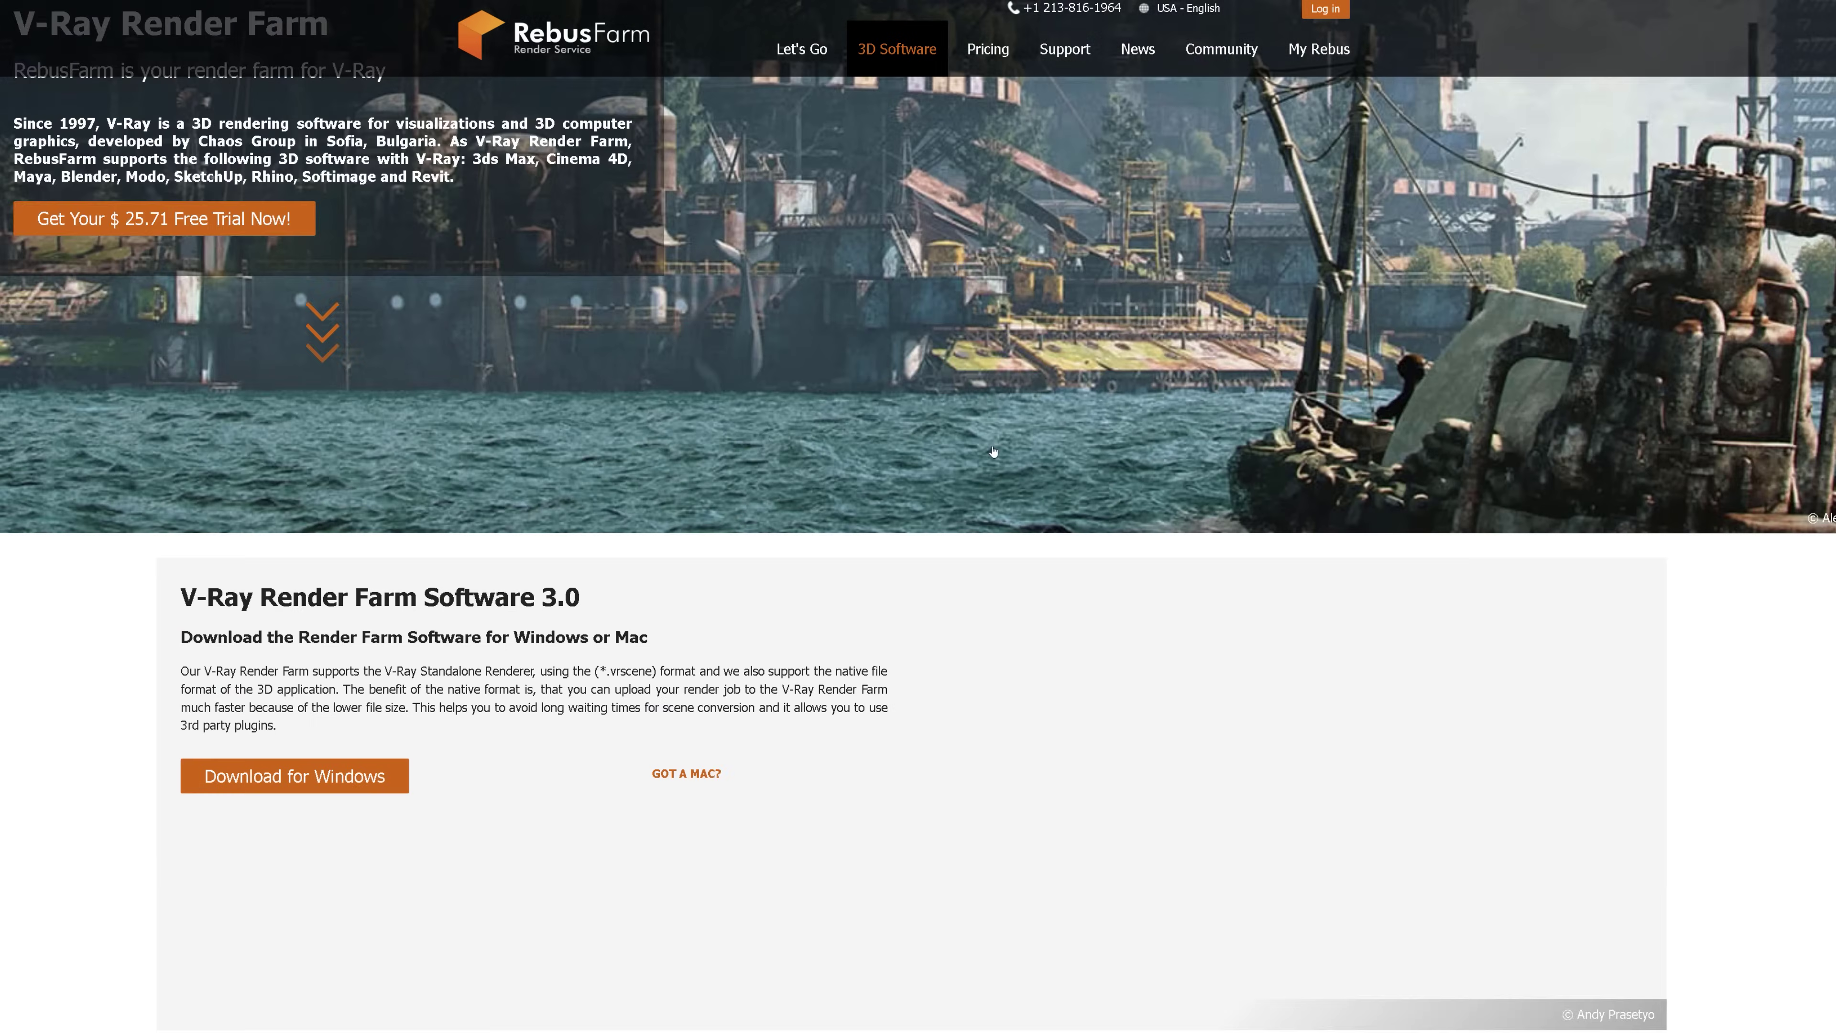
pyautogui.scroll(-8, 711, 593)
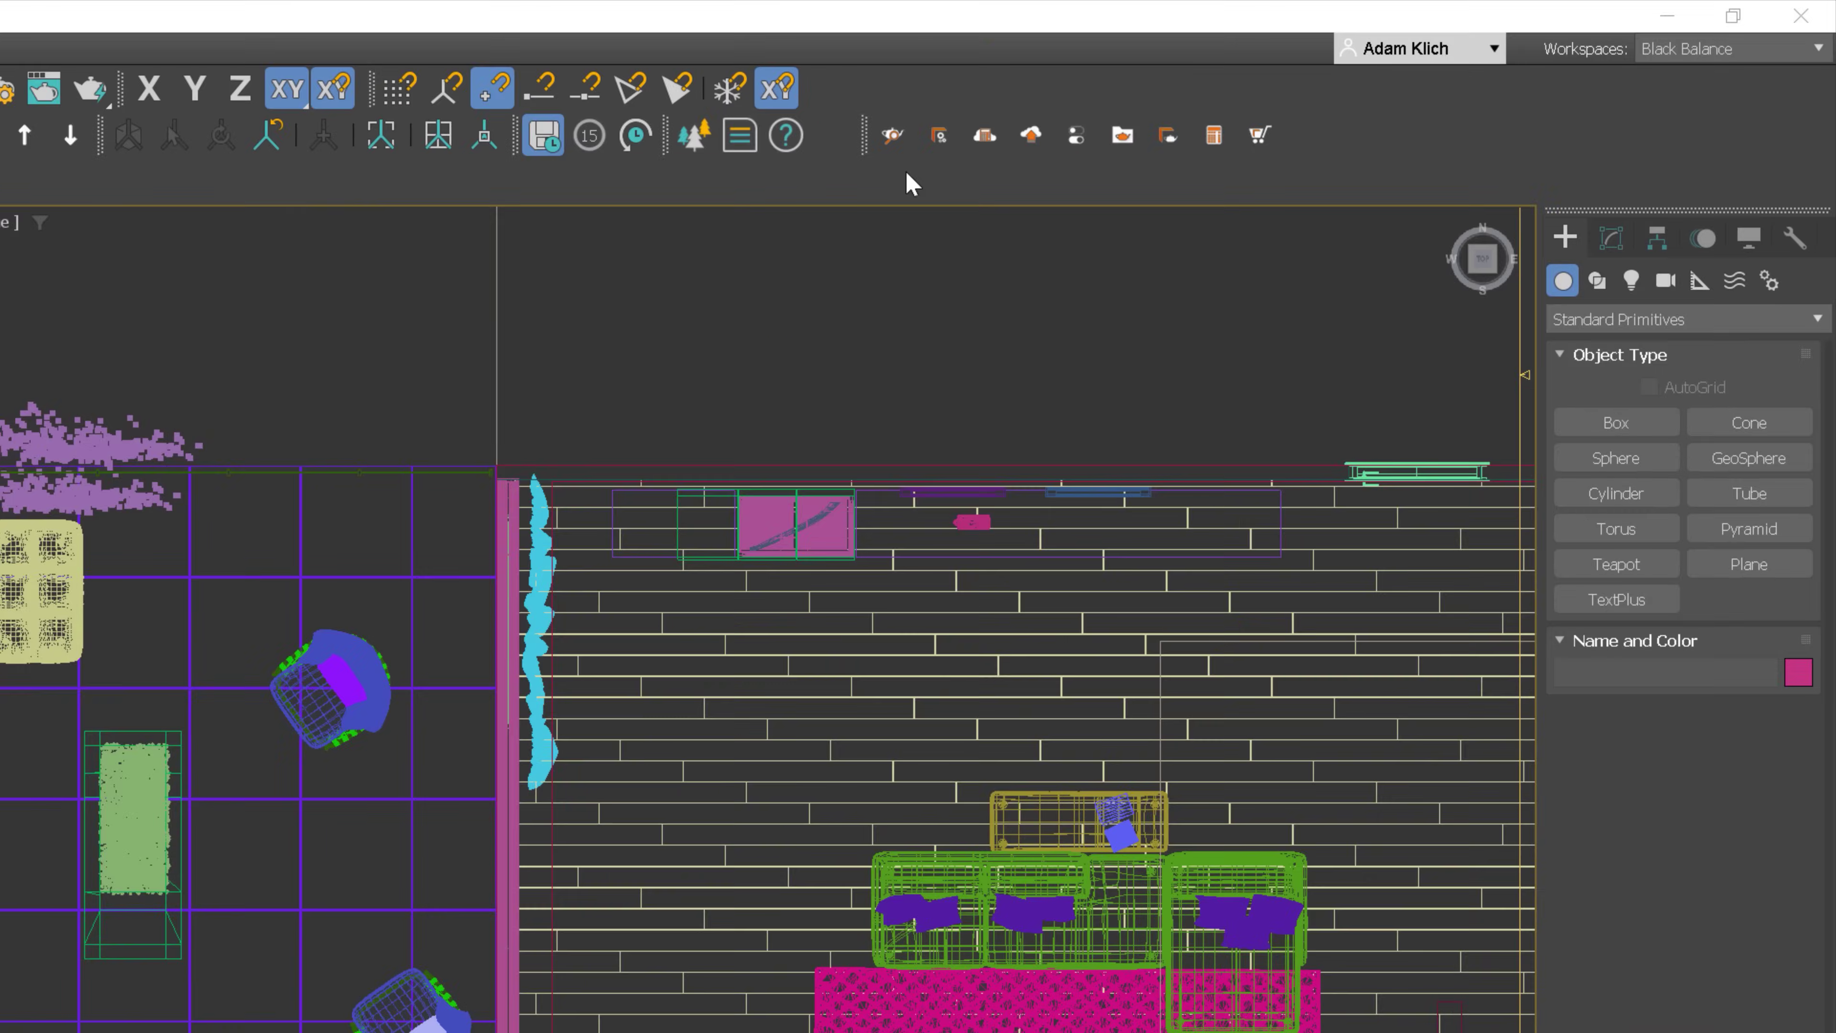
pyautogui.click(1039, 123)
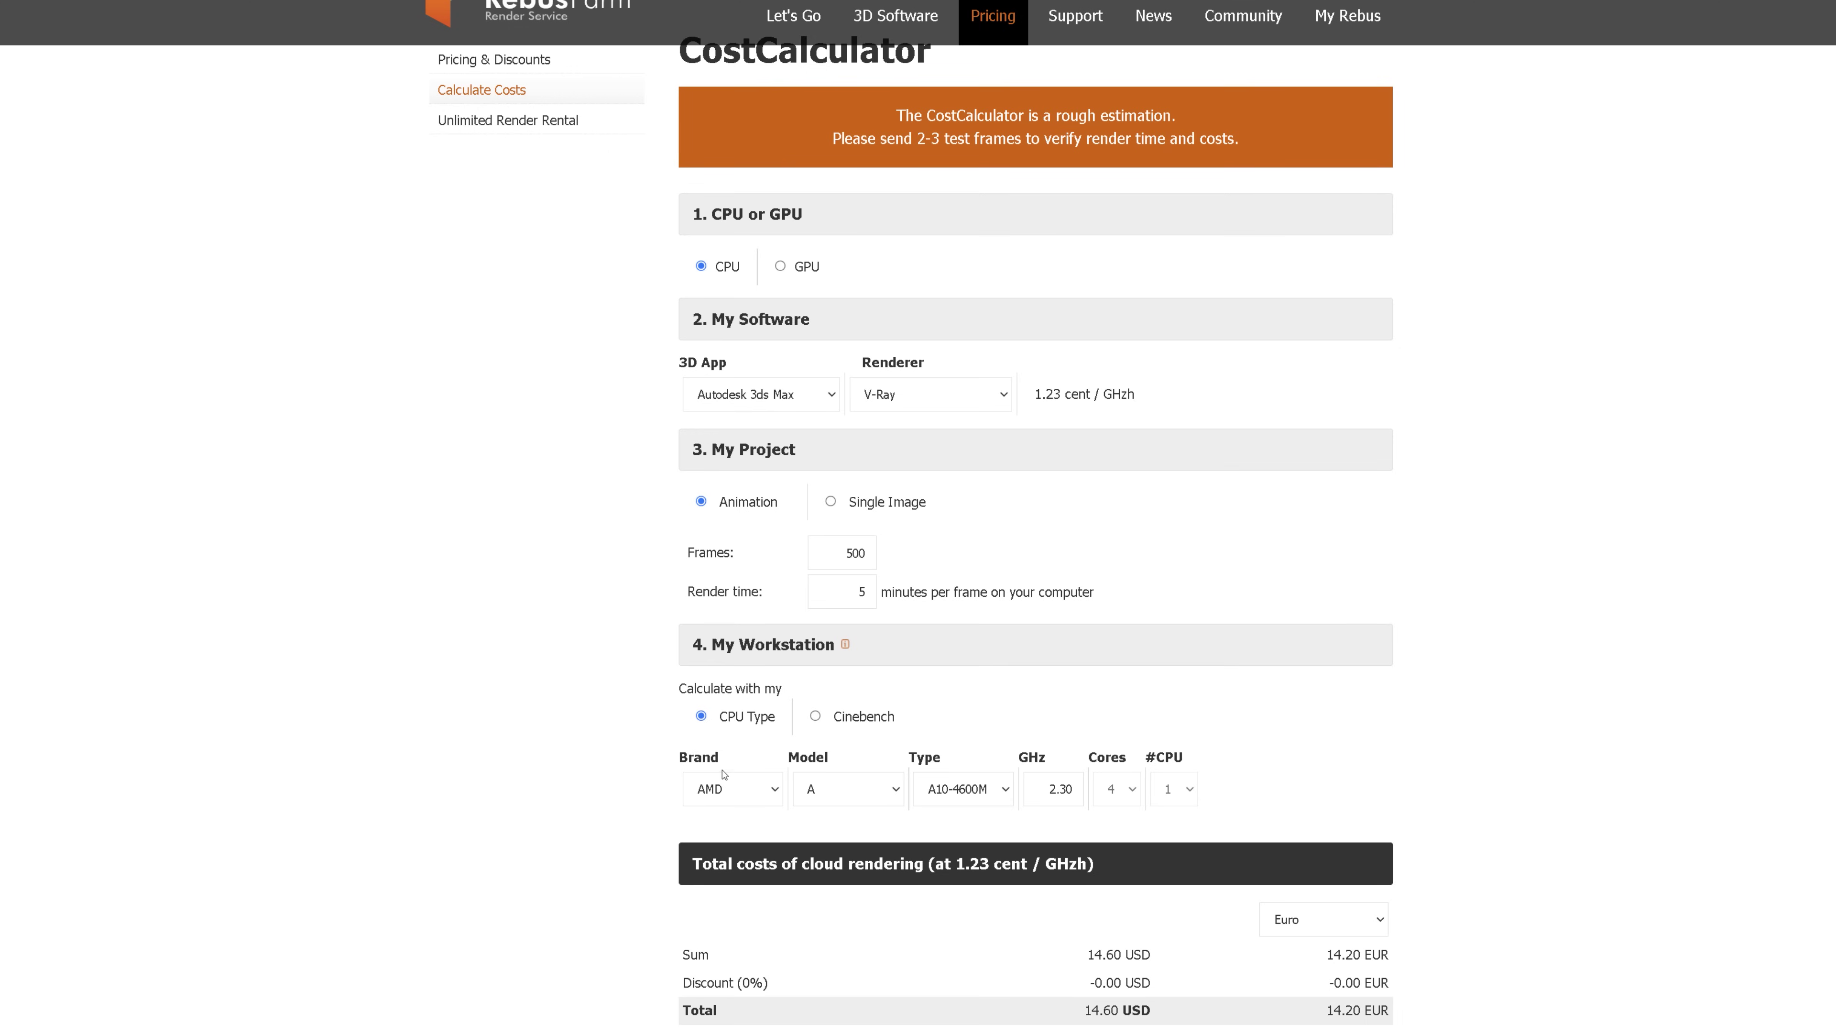
# - Set the CPU to Intel Core i9 8950HK and render time per frame to 4,5 minutes
pyautogui.click(766, 788)
pyautogui.click(723, 828)
pyautogui.click(972, 789)
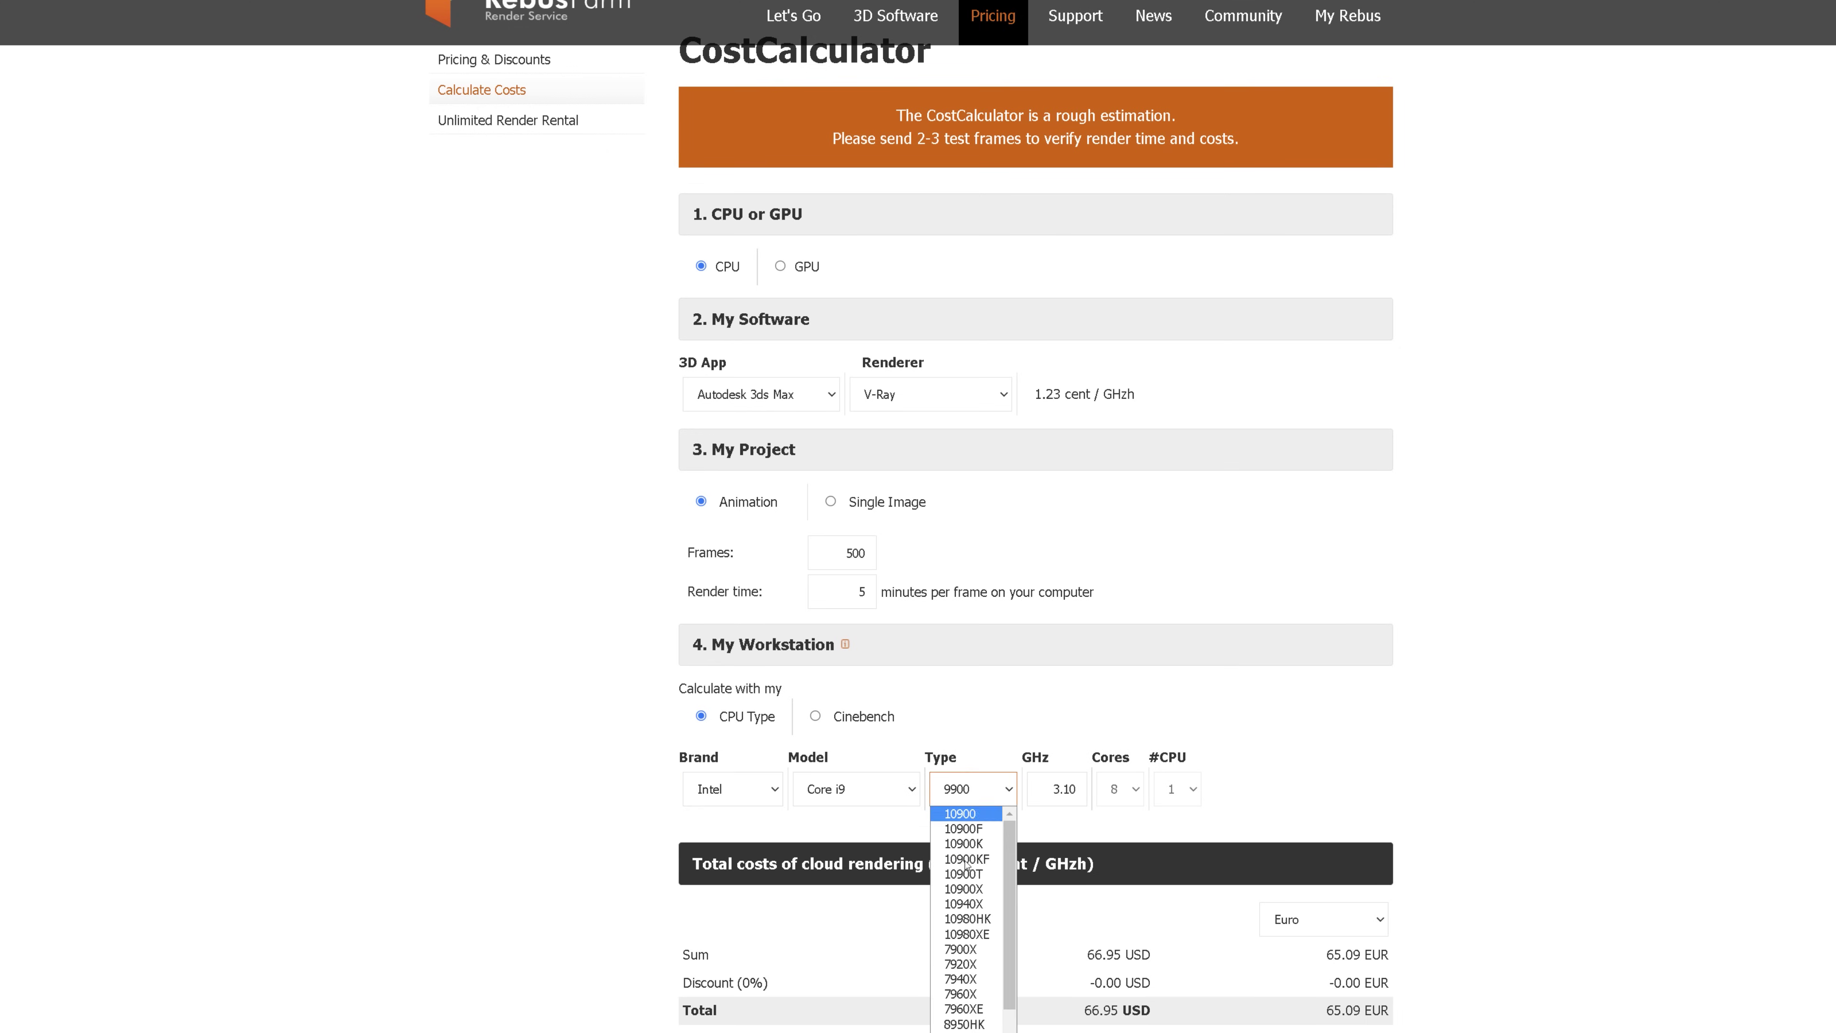
pyautogui.click(969, 1013)
pyautogui.click(846, 601)
pyautogui.press('BackSpace')
pyautogui.write('4,5')
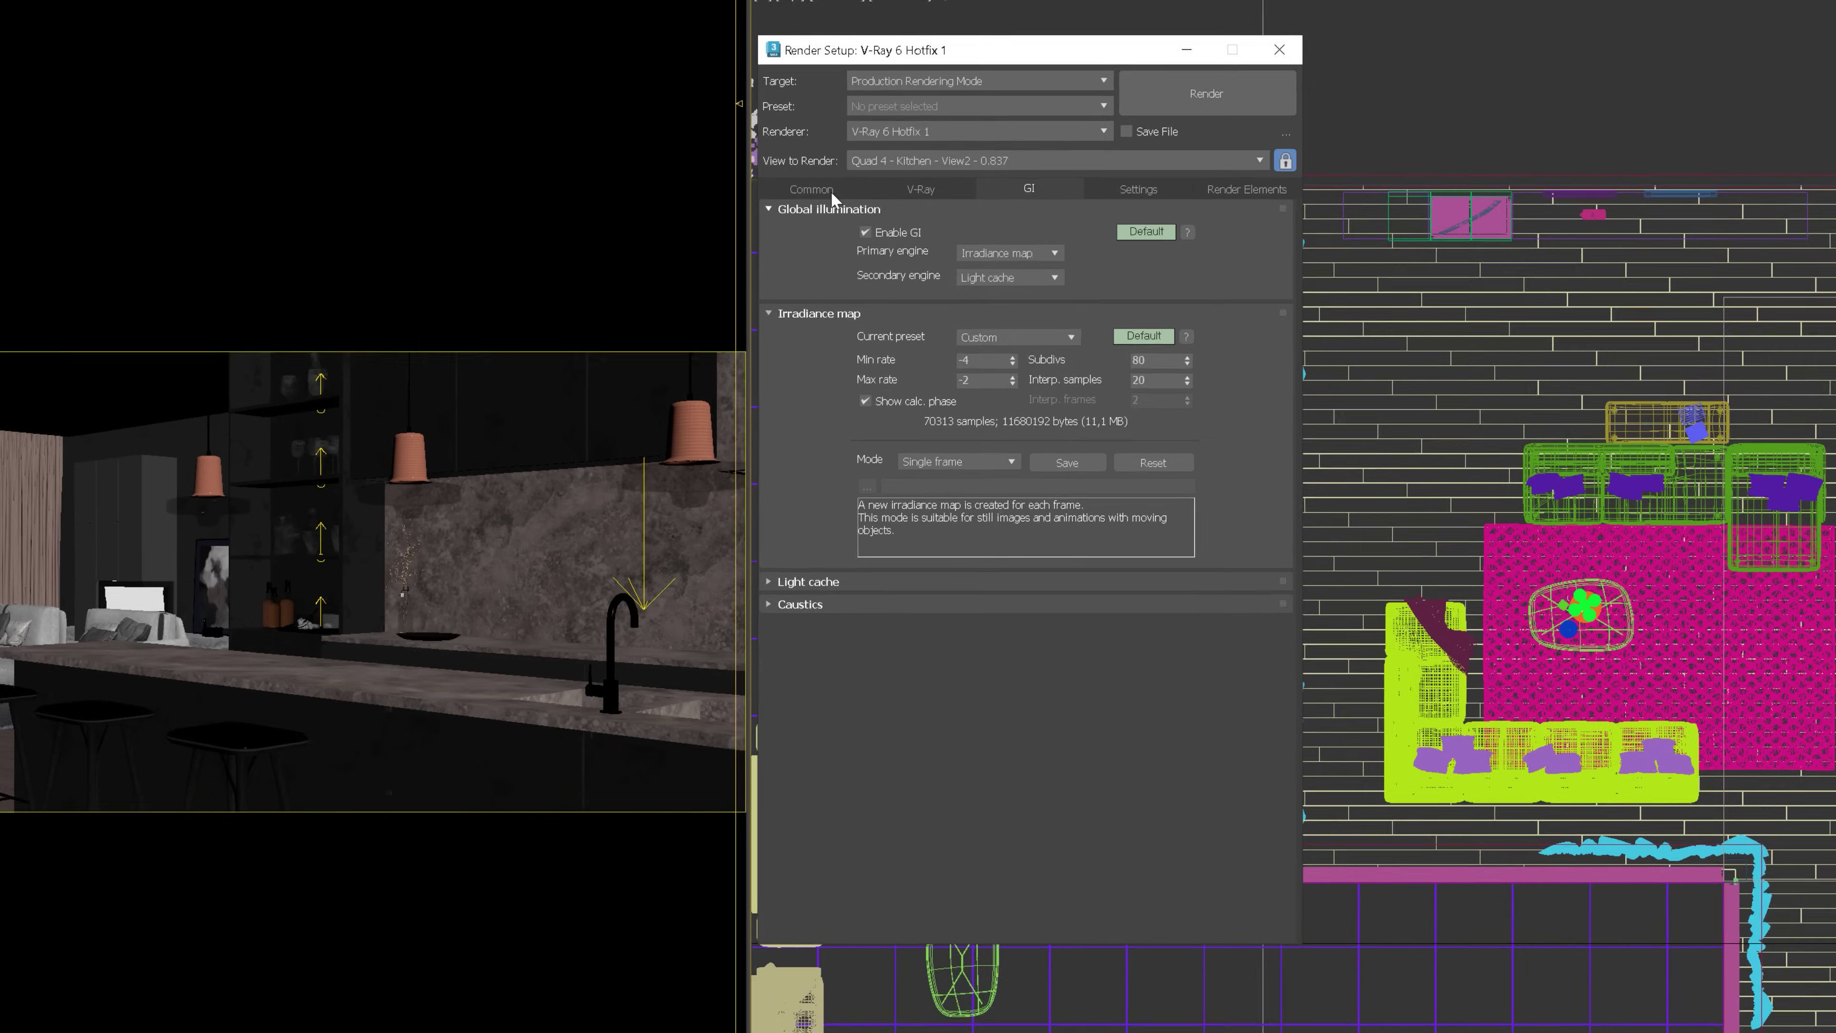
# - Set the render output to every 25th frame
pyautogui.click(847, 251)
pyautogui.doubleClick(1157, 217)
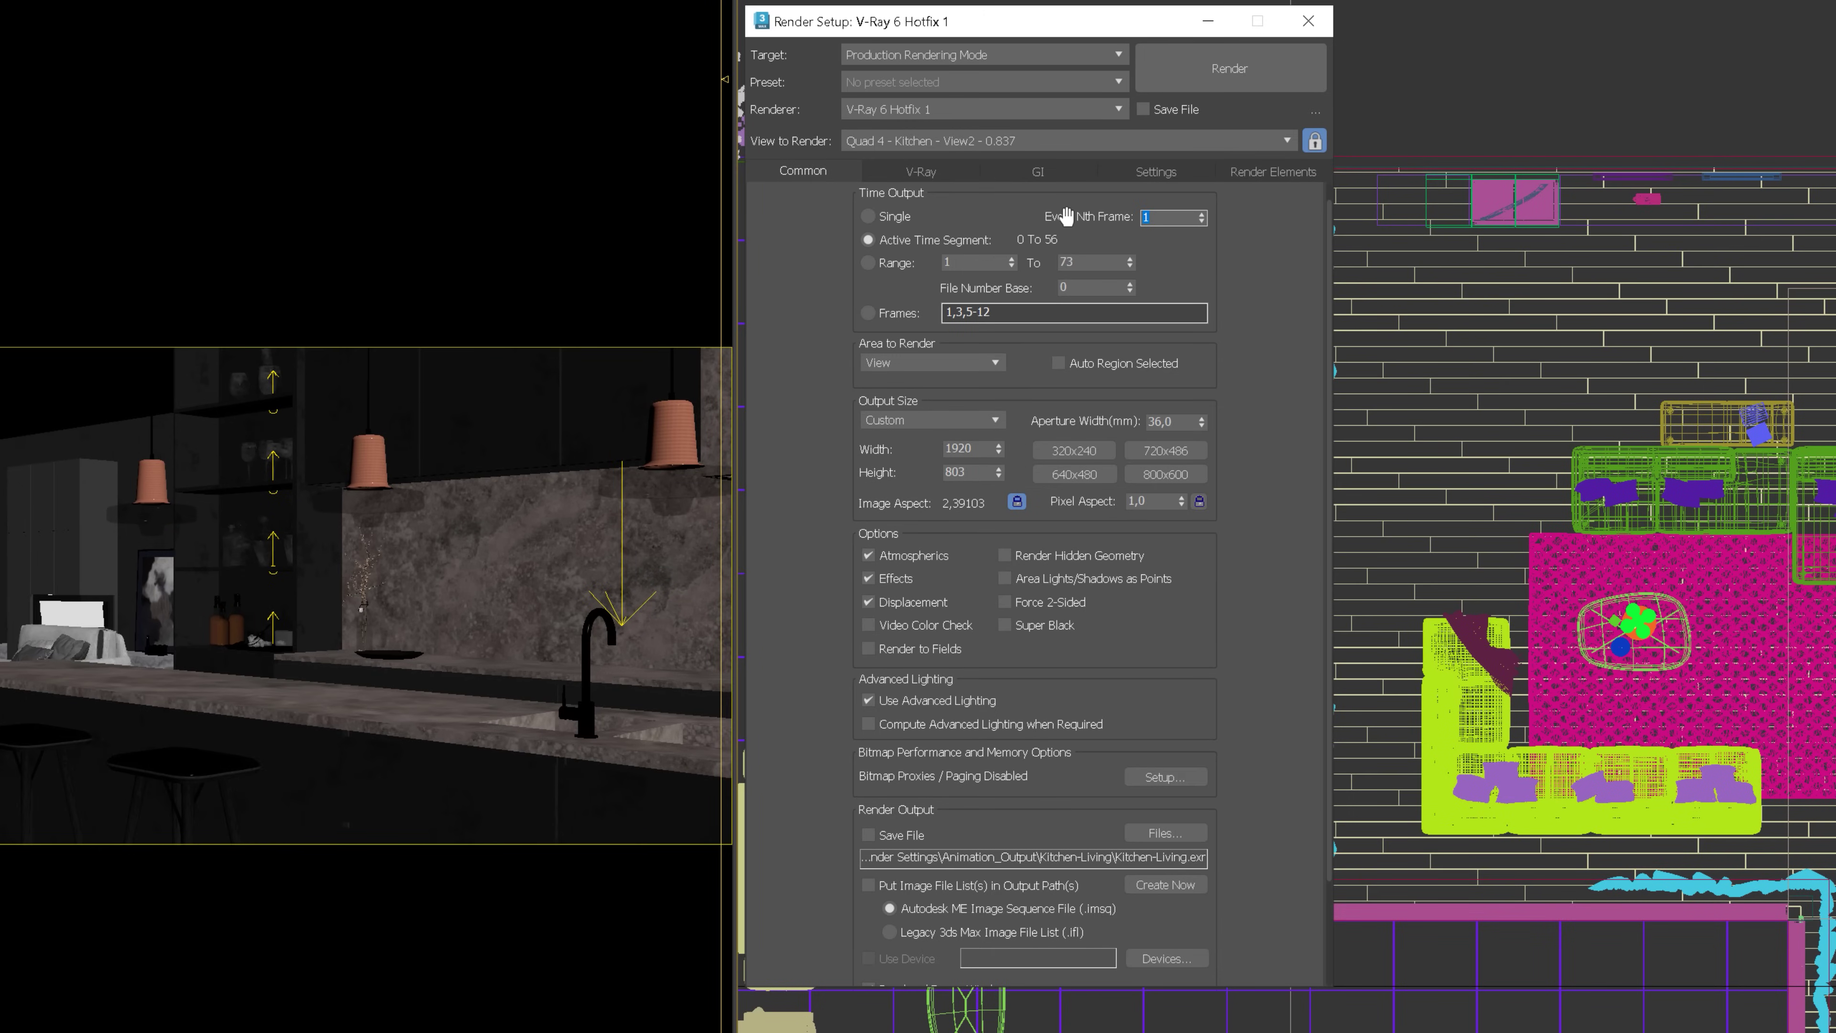
pyautogui.write('25')
# - Enable "Don't render final image" in V-Ray's advanced global switches
pyautogui.click(950, 172)
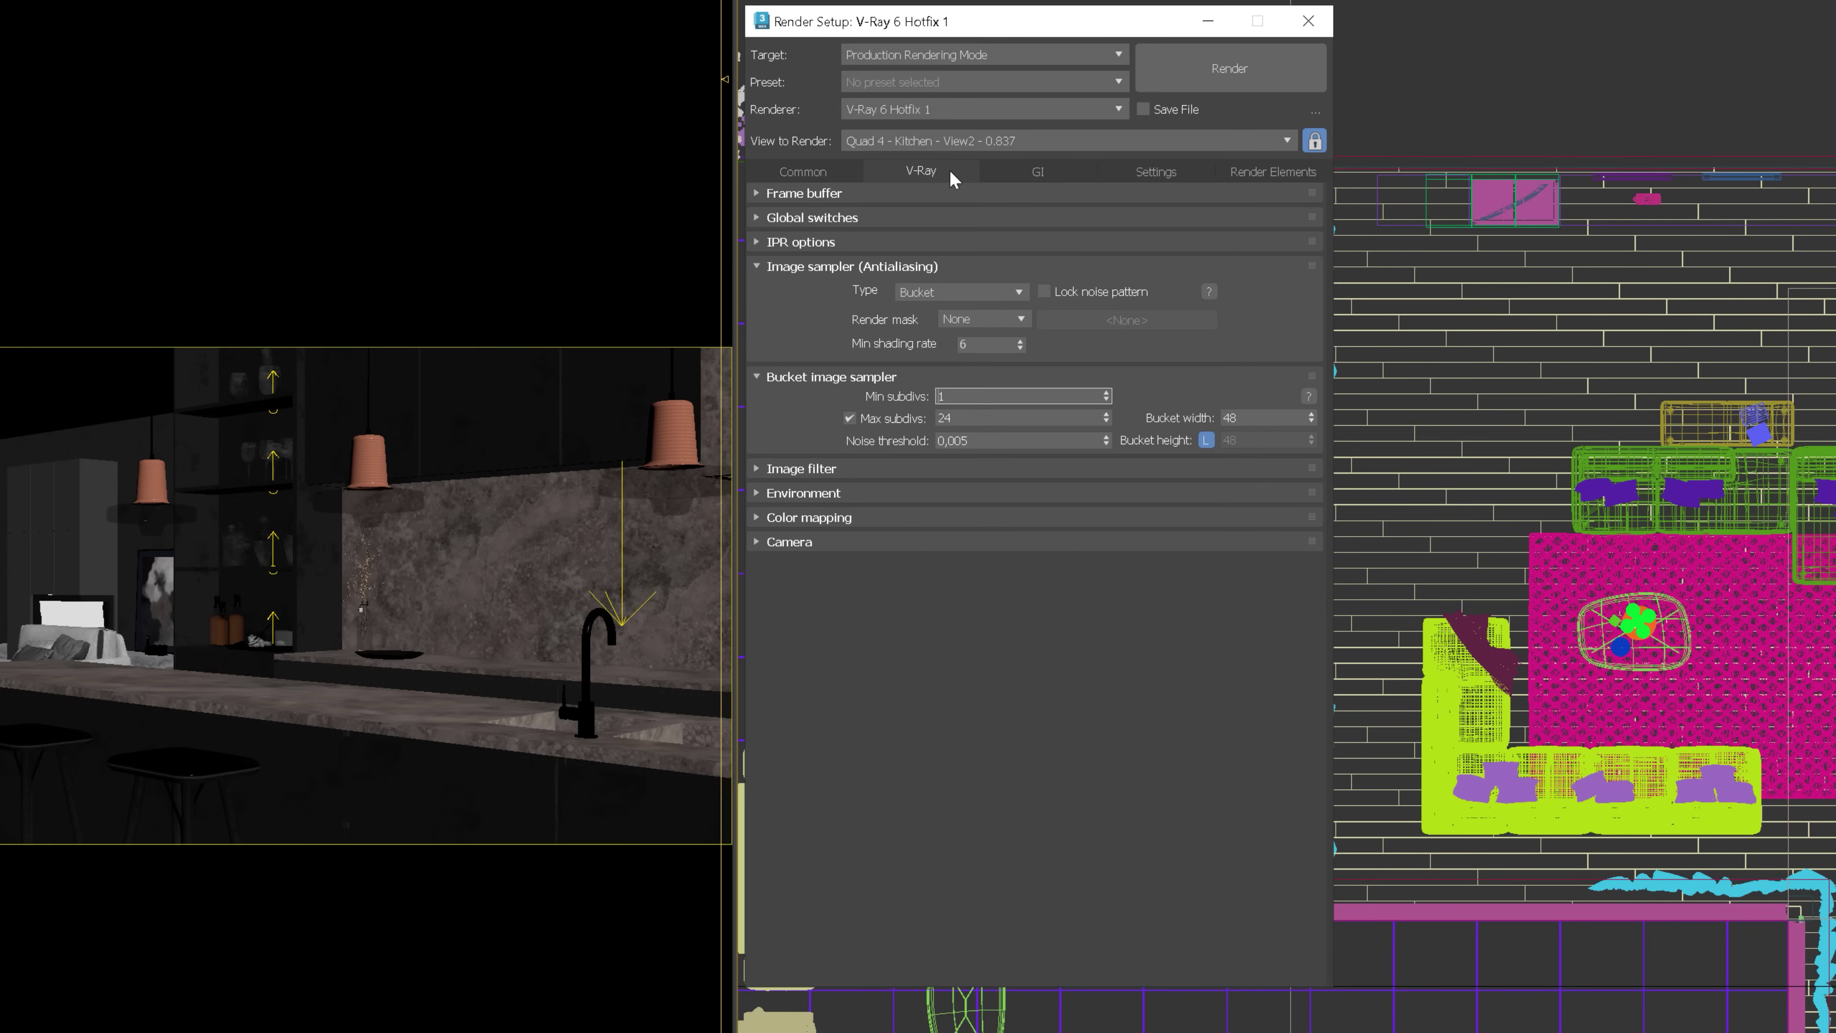
pyautogui.click(815, 220)
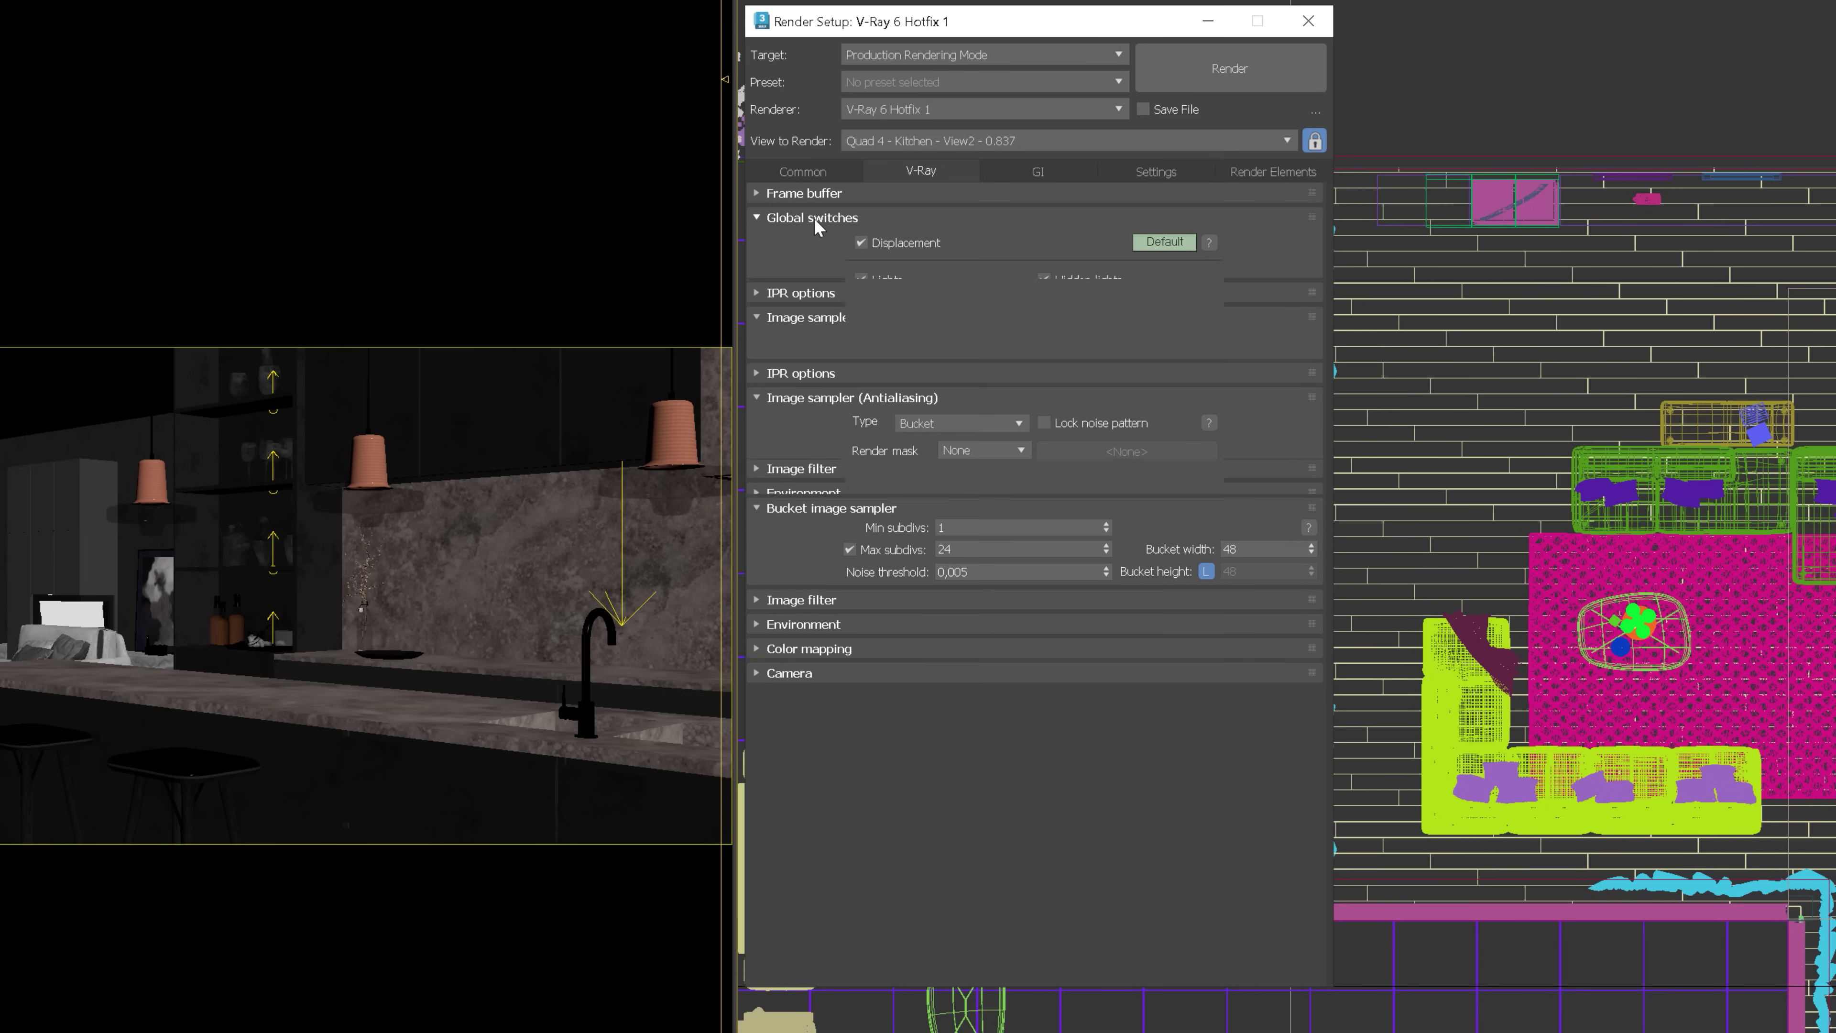
pyautogui.click(1165, 243)
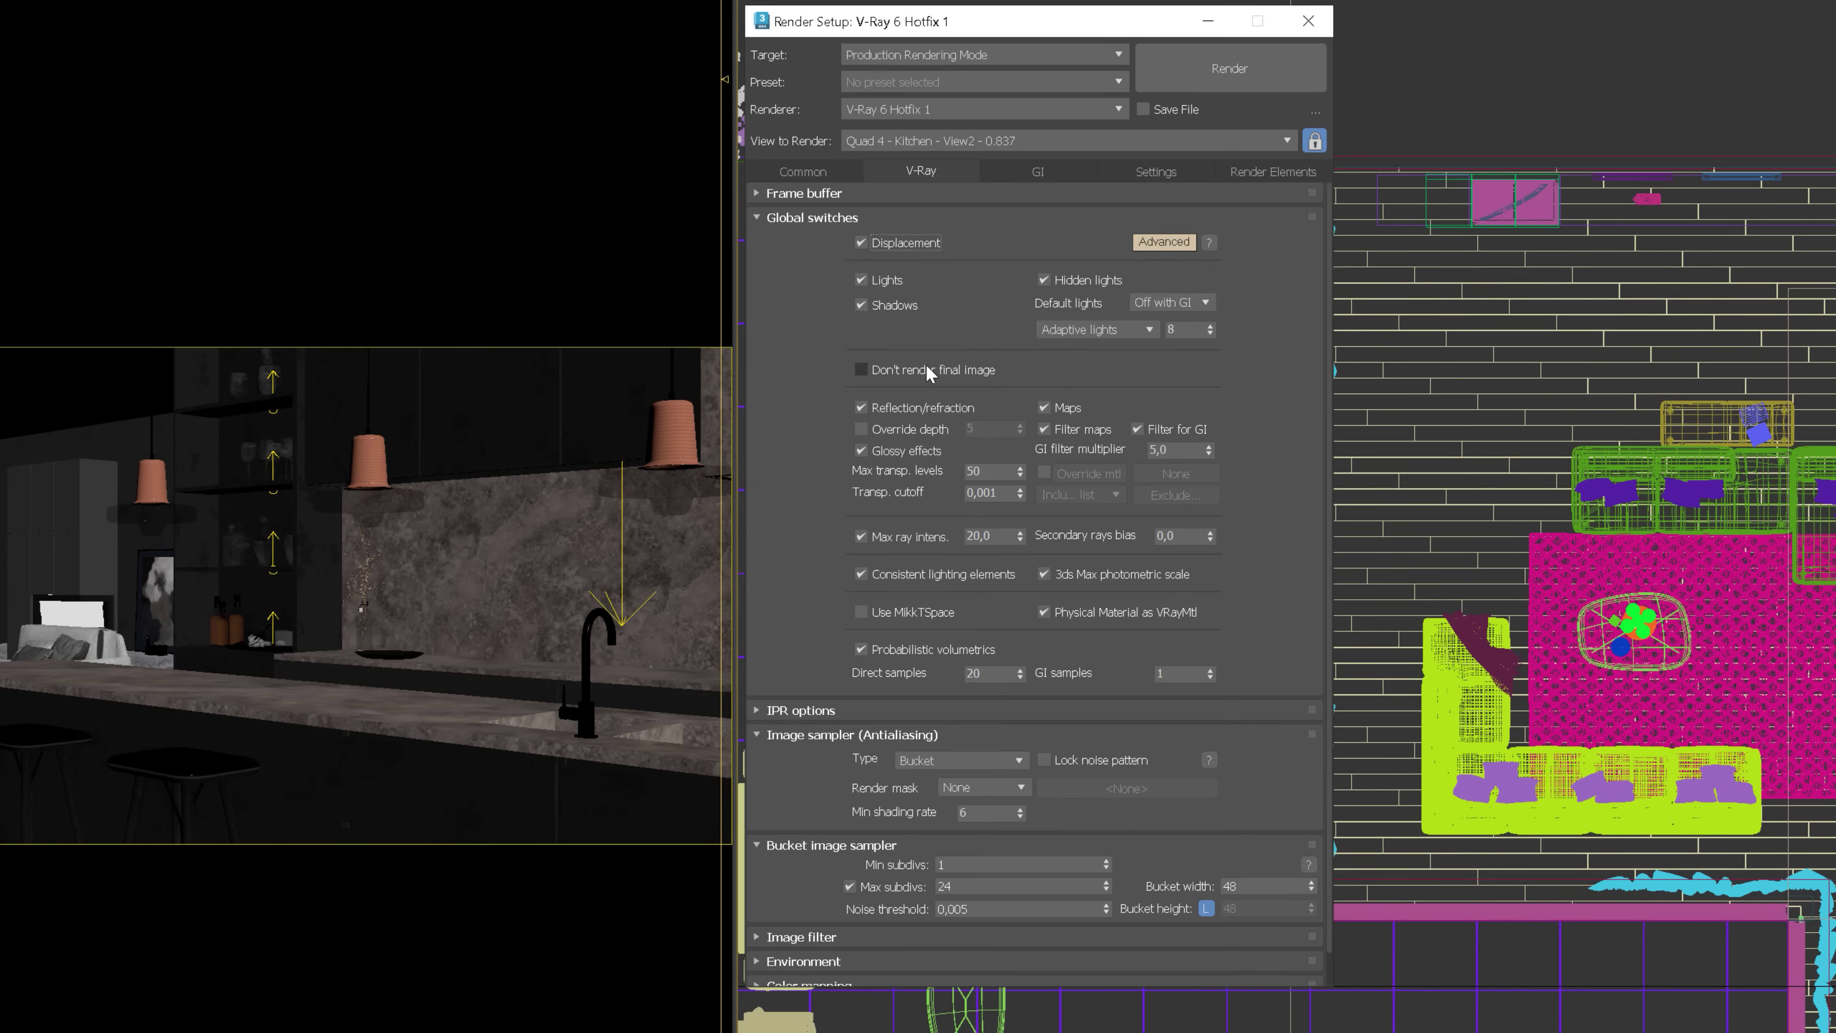
pyautogui.click(862, 369)
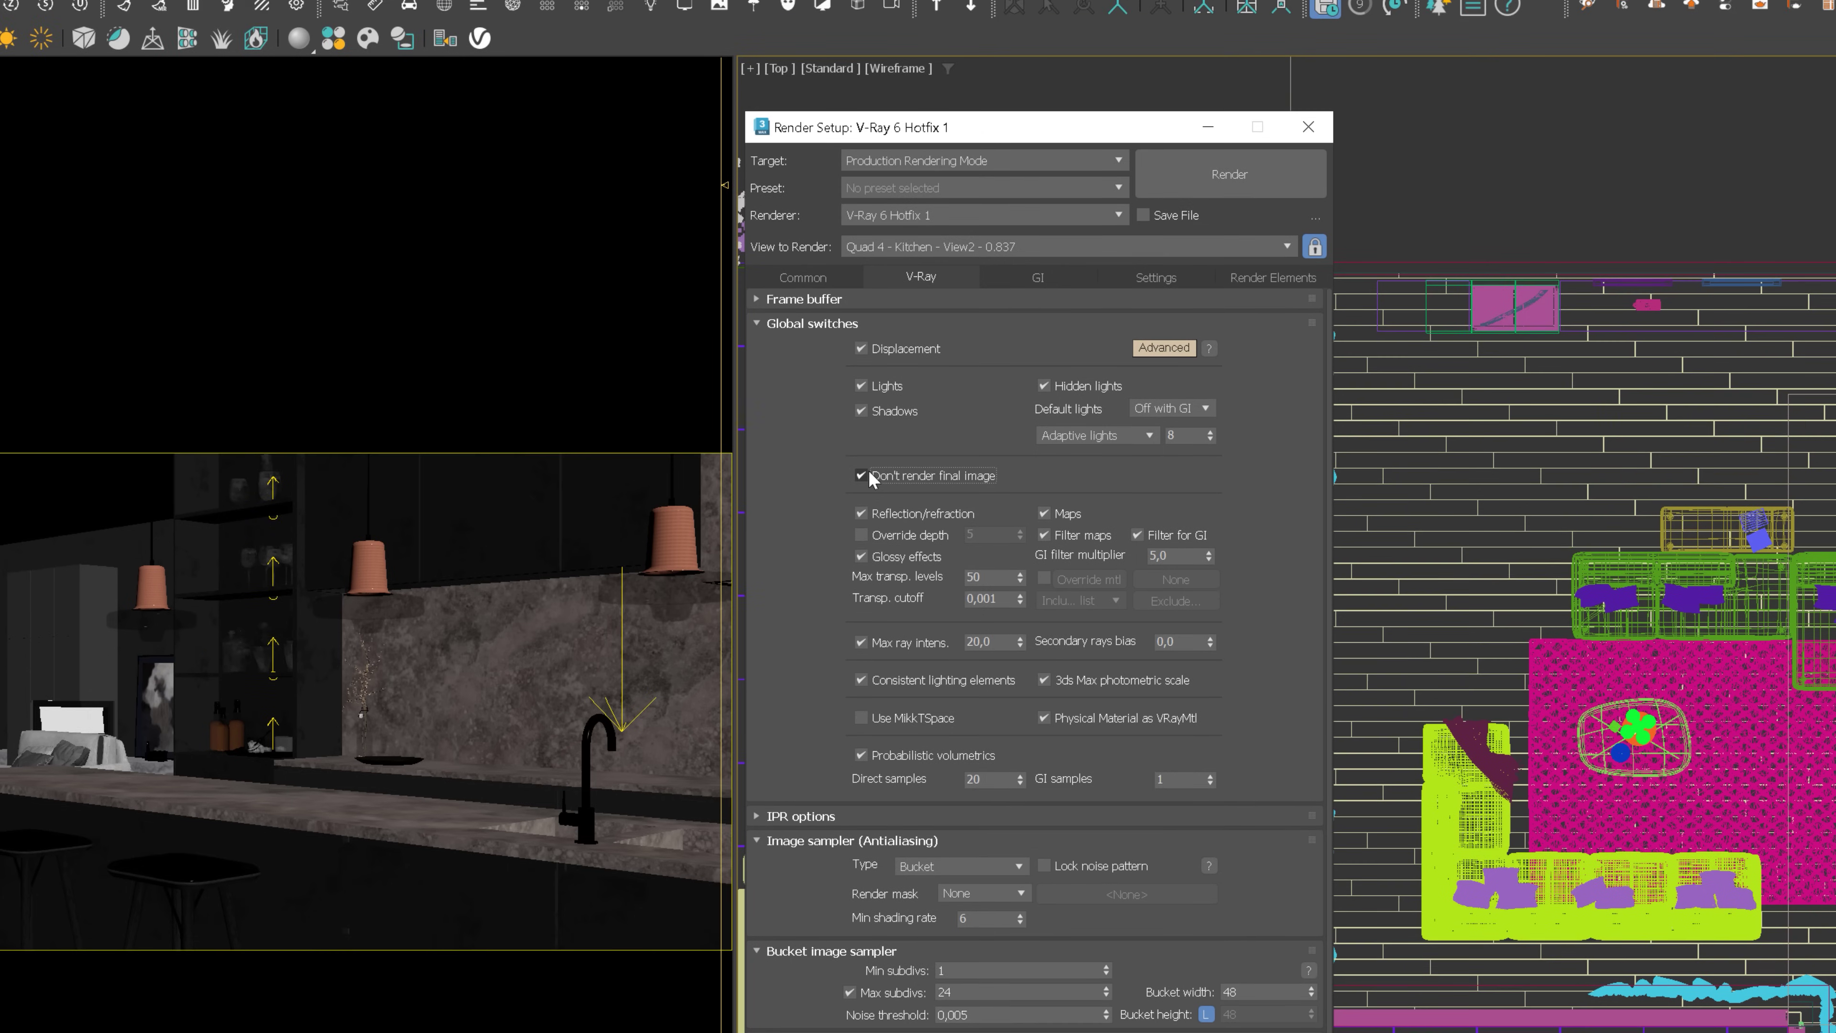
pyautogui.click(1038, 278)
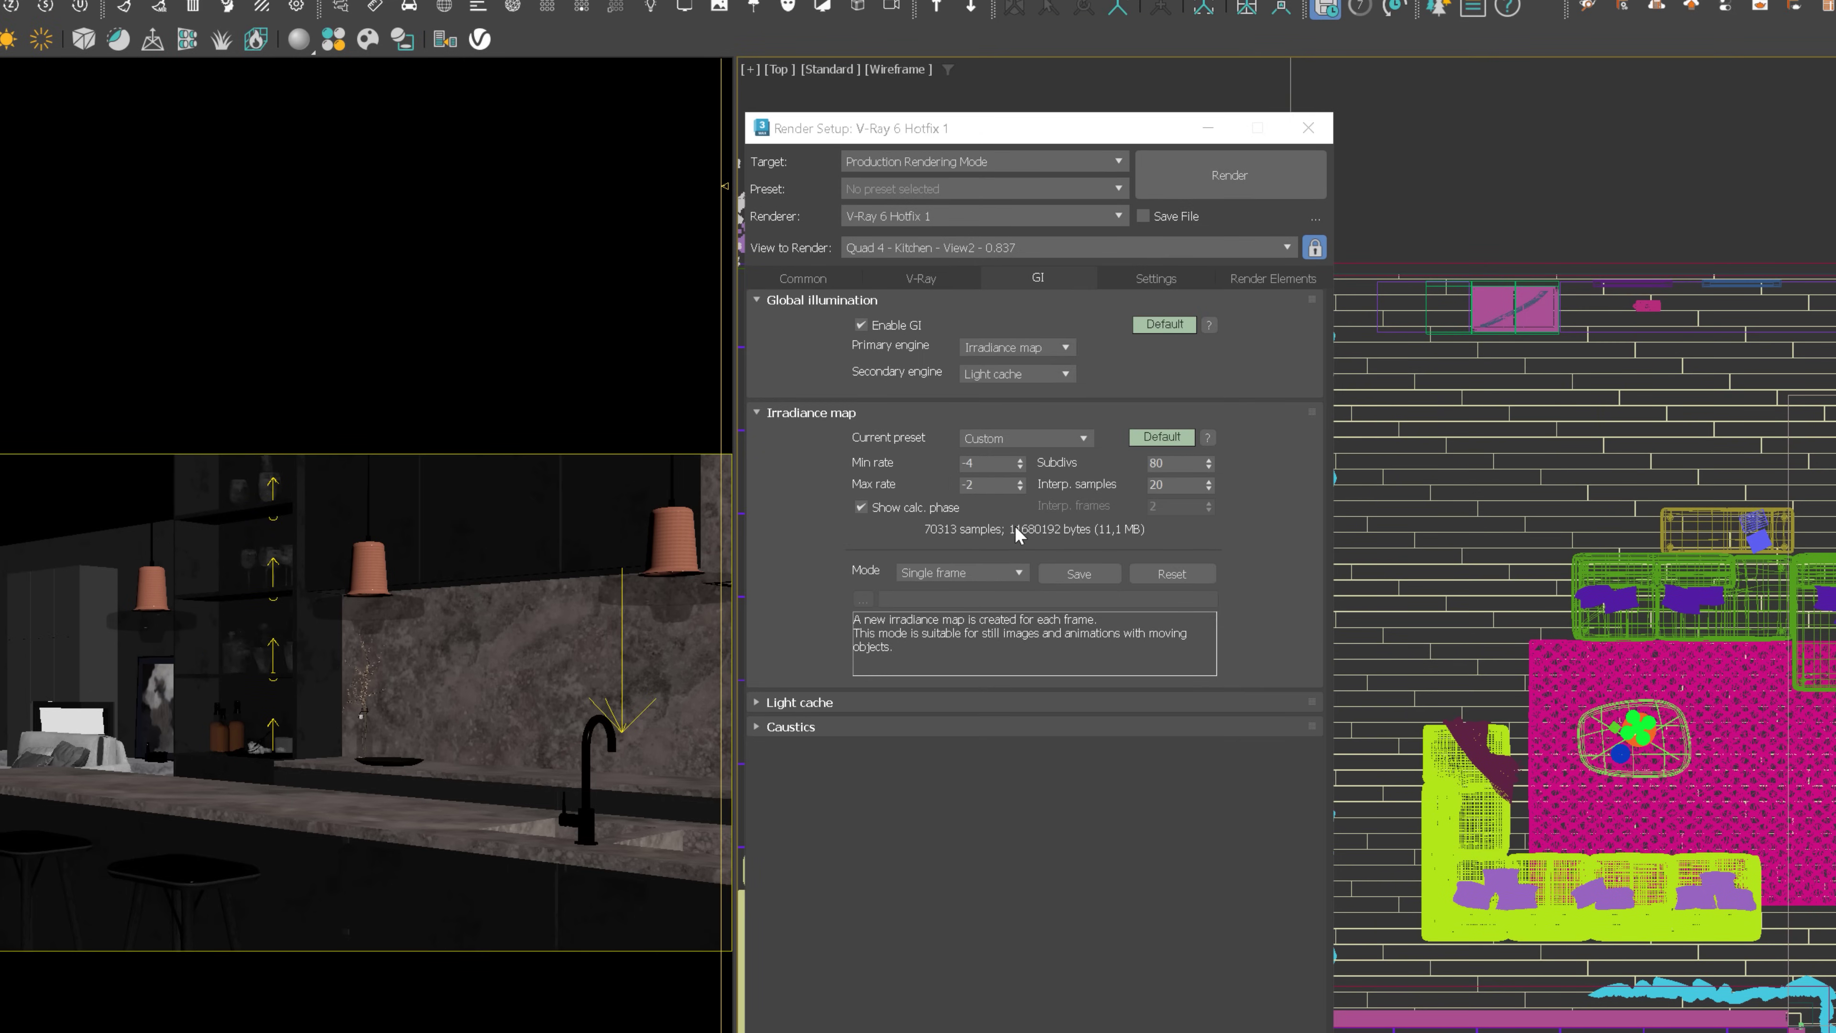
# - Set the irradiance map mode to Multiframe incremental and show its advanced options
pyautogui.click(974, 576)
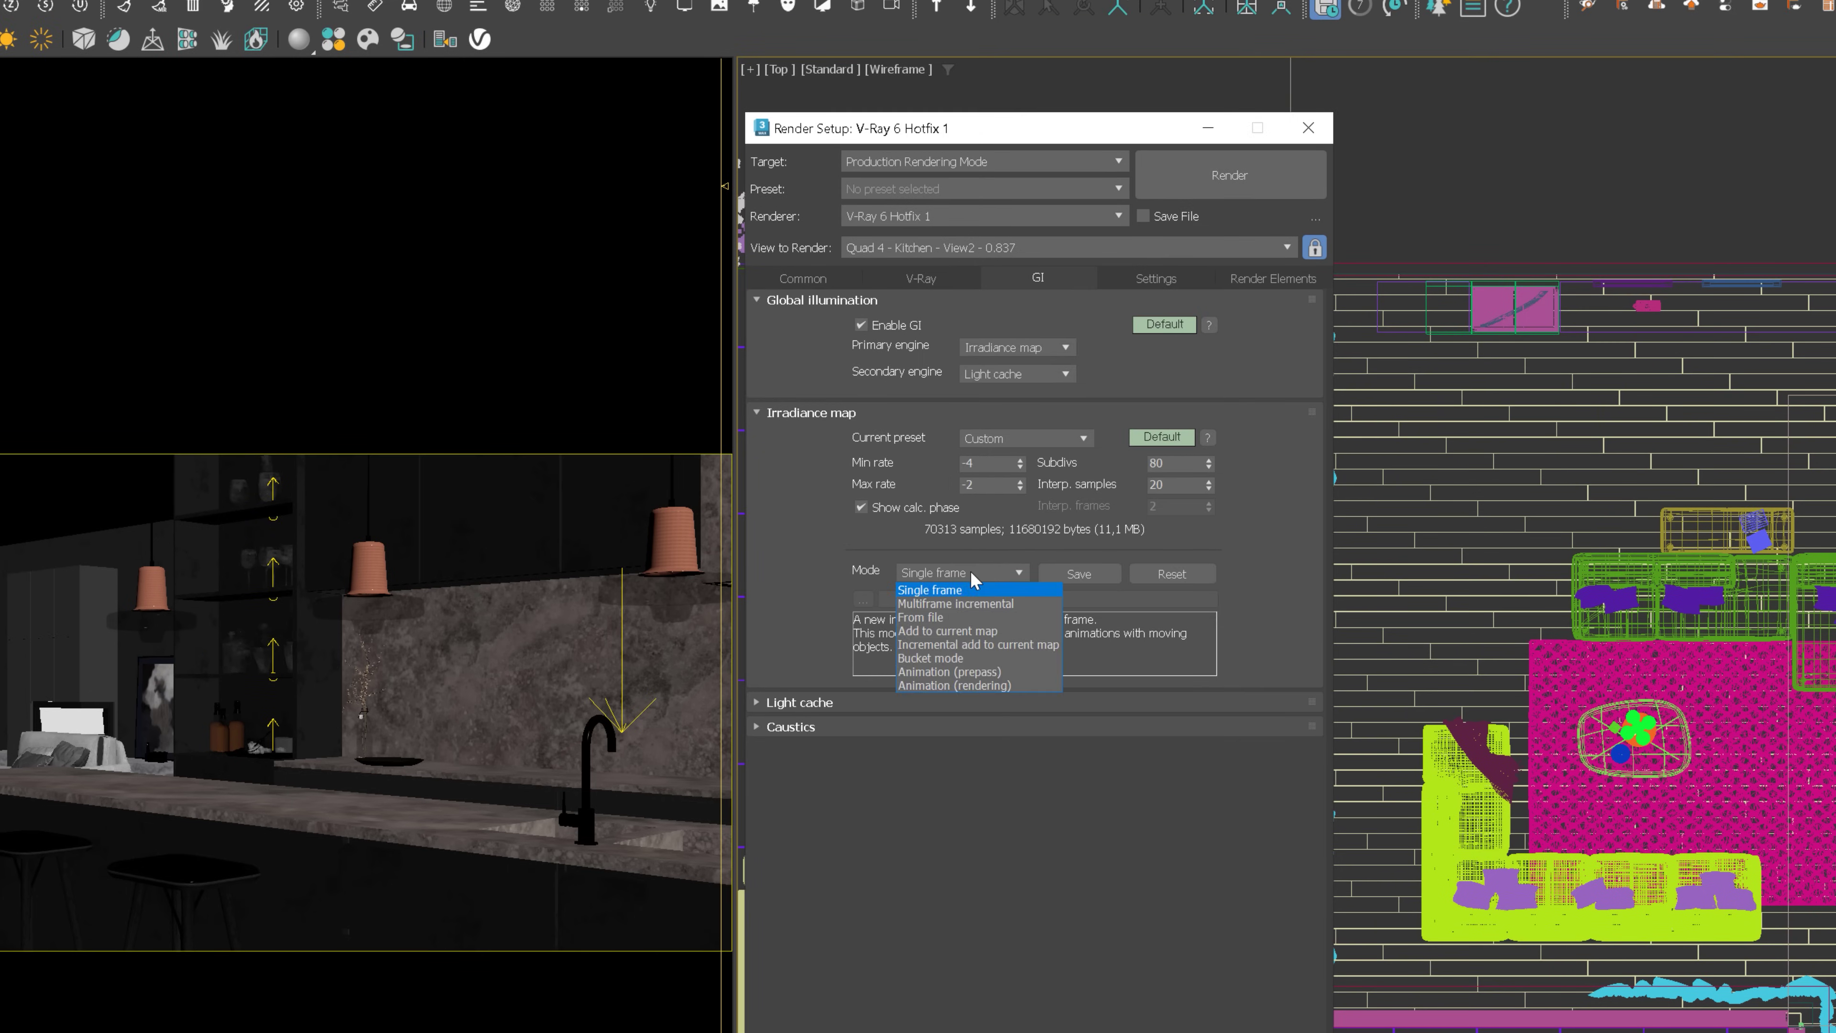
pyautogui.click(969, 604)
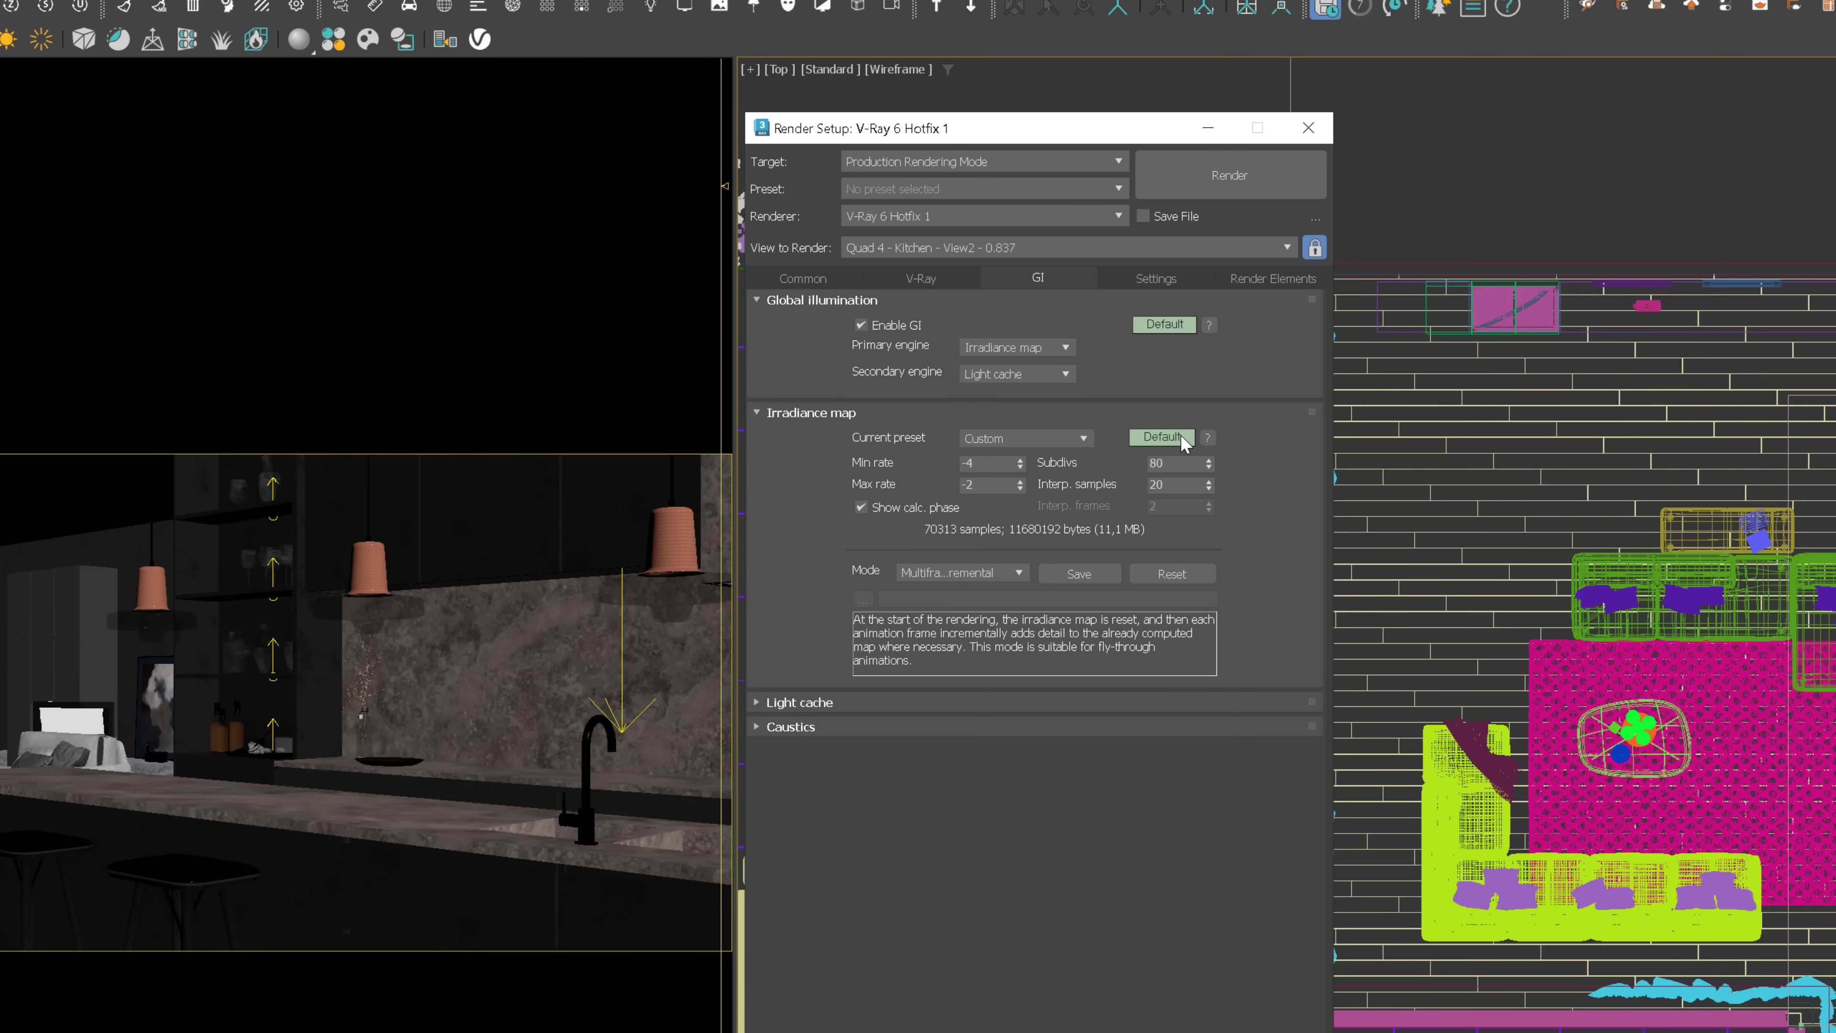
pyautogui.click(1181, 435)
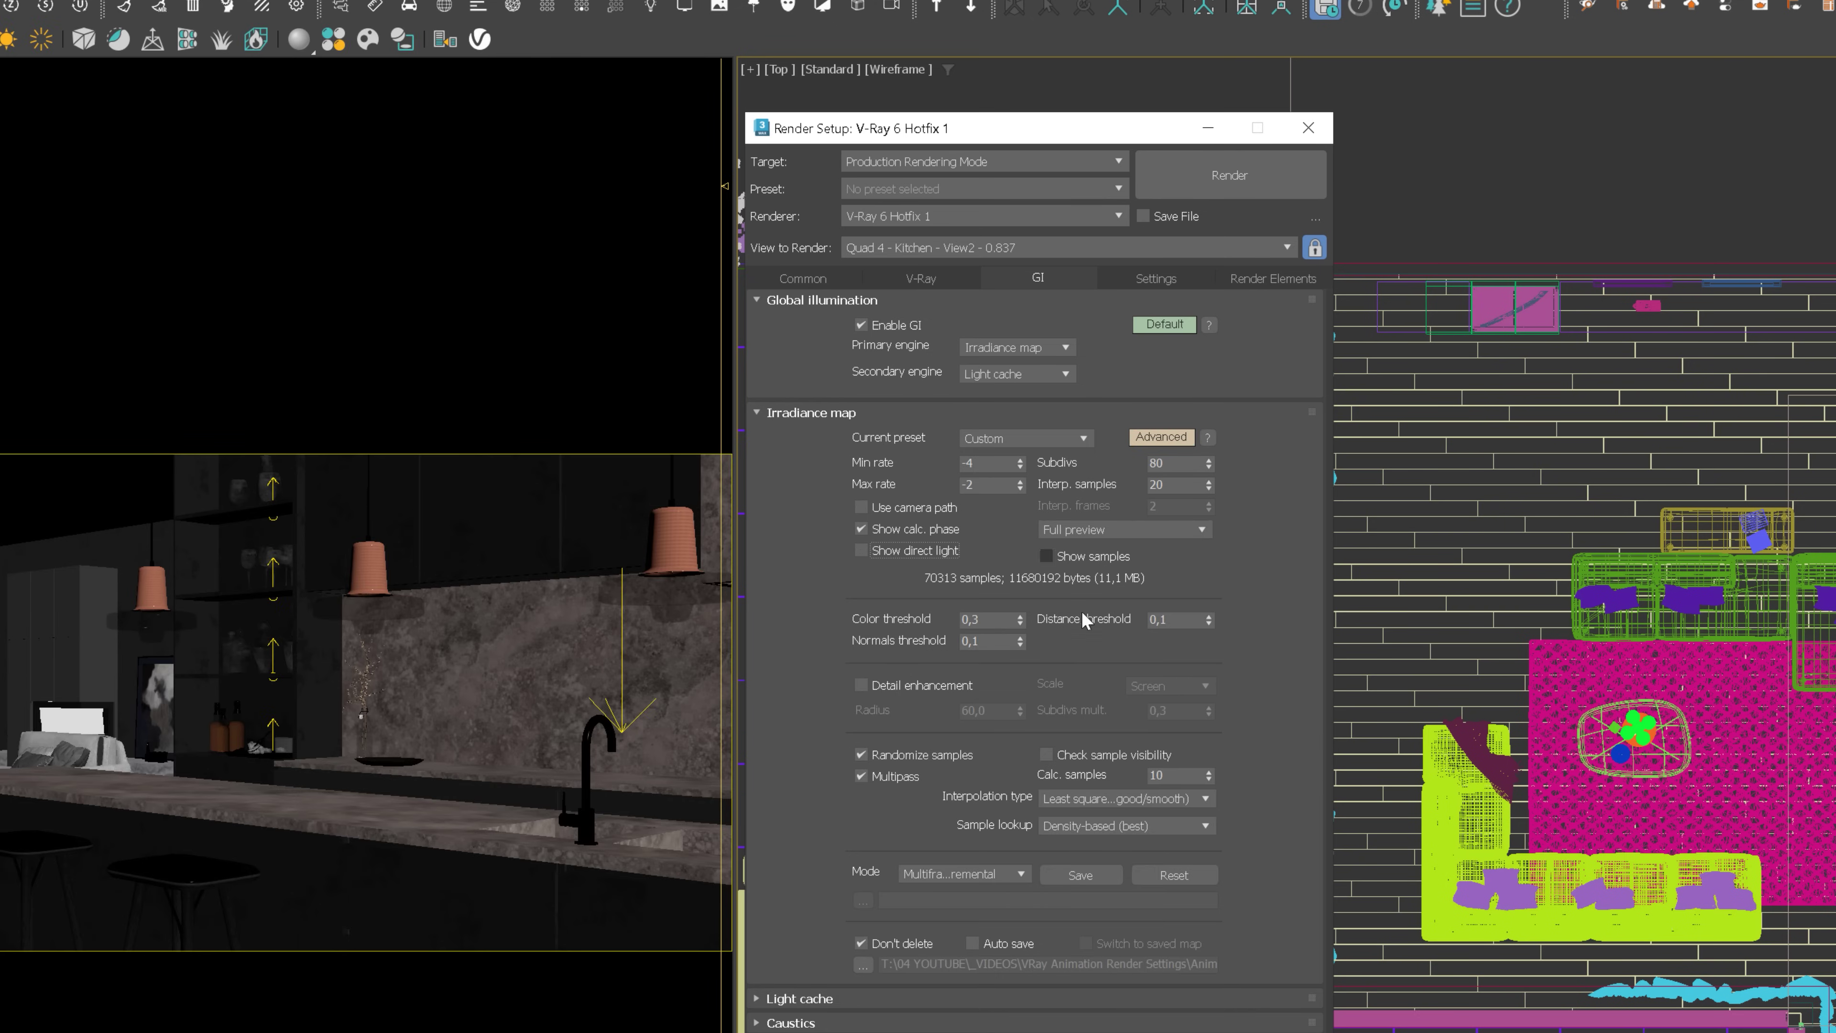
# - Turn on auto-save for the irradiance map and choose its save file location
pyautogui.click(996, 944)
pyautogui.click(862, 964)
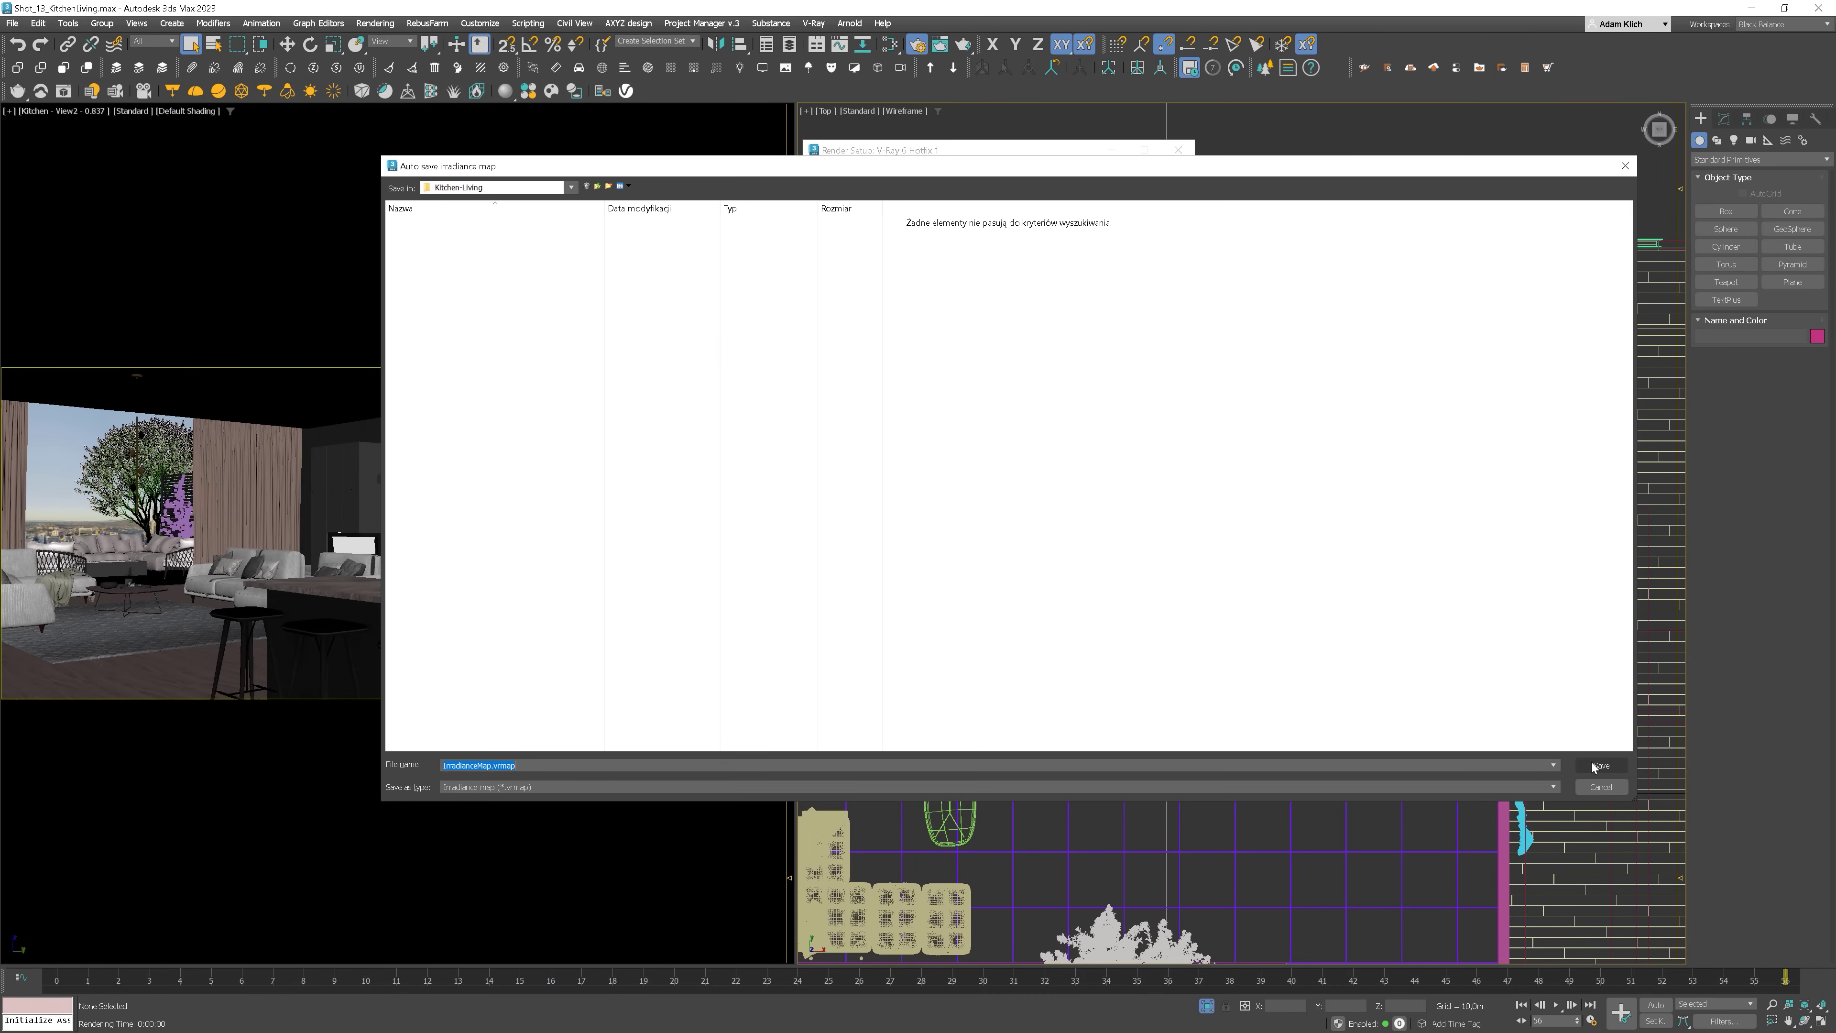
pyautogui.click(1692, 842)
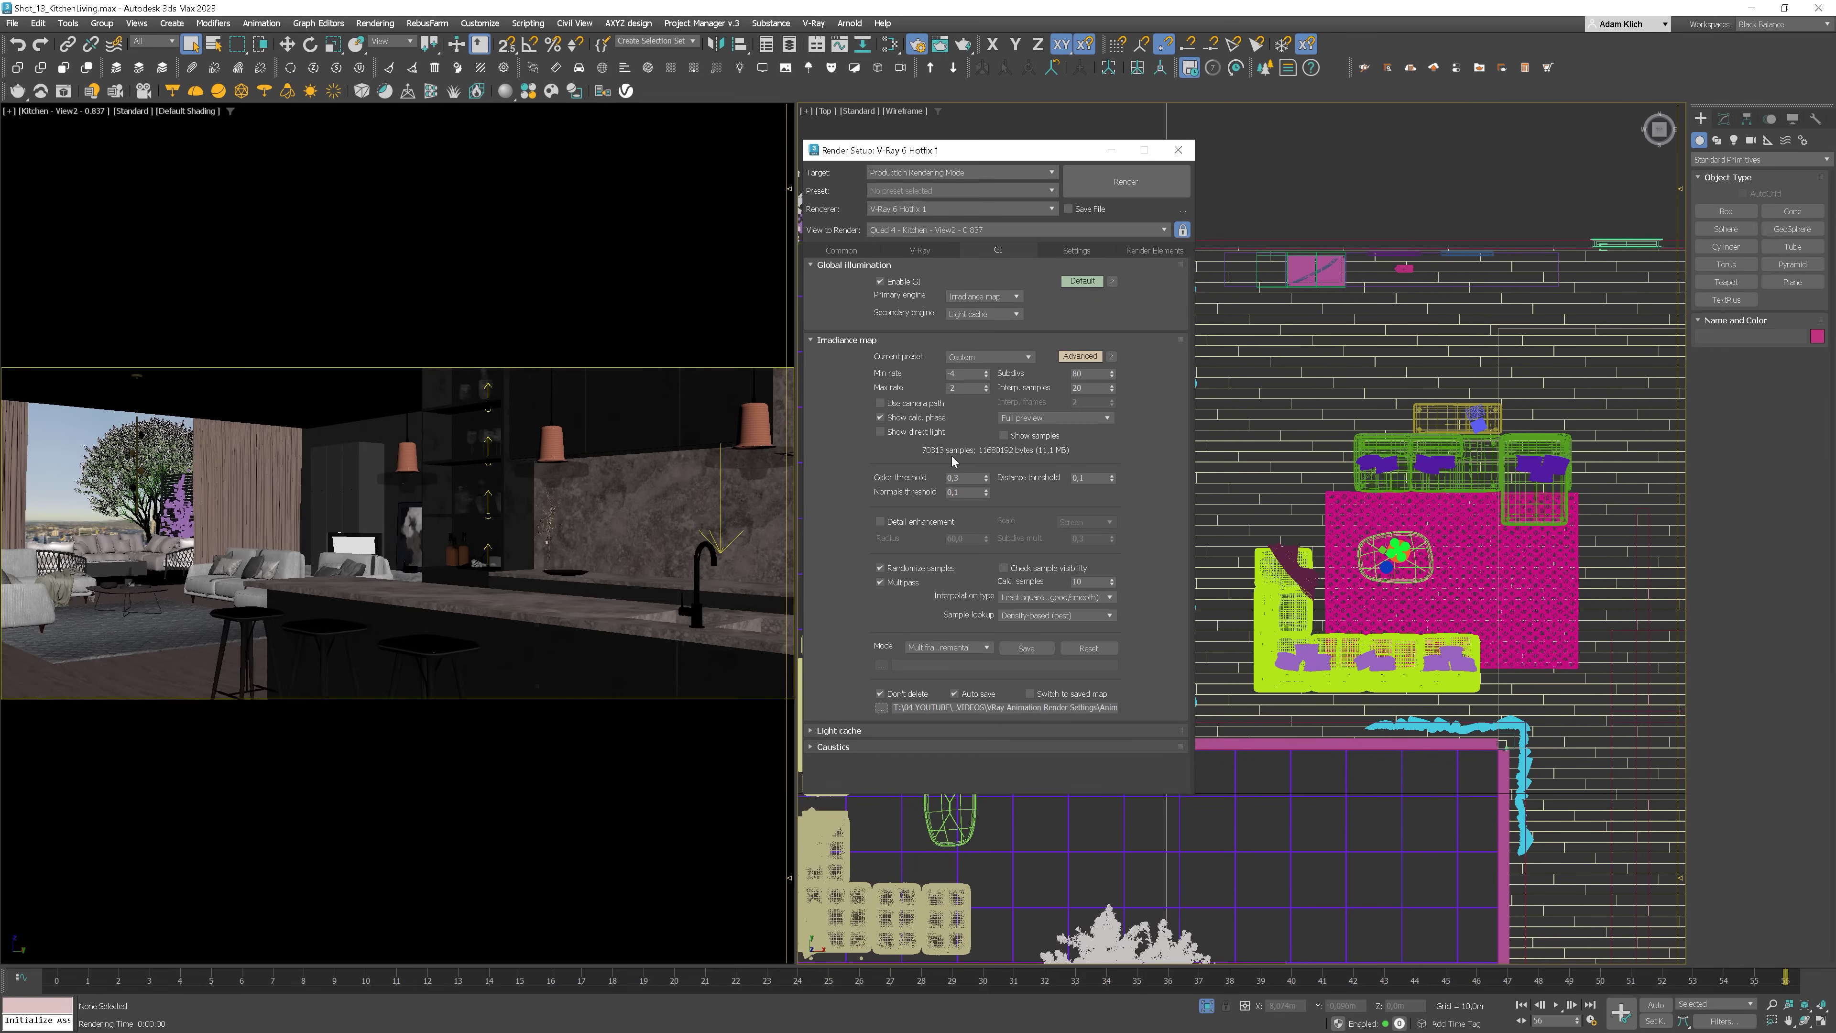
# - Switch the light cache to the Animation preset (3000 subdivs) and set its auto-save file
pyautogui.click(839, 731)
pyautogui.scroll(-3, 964, 651)
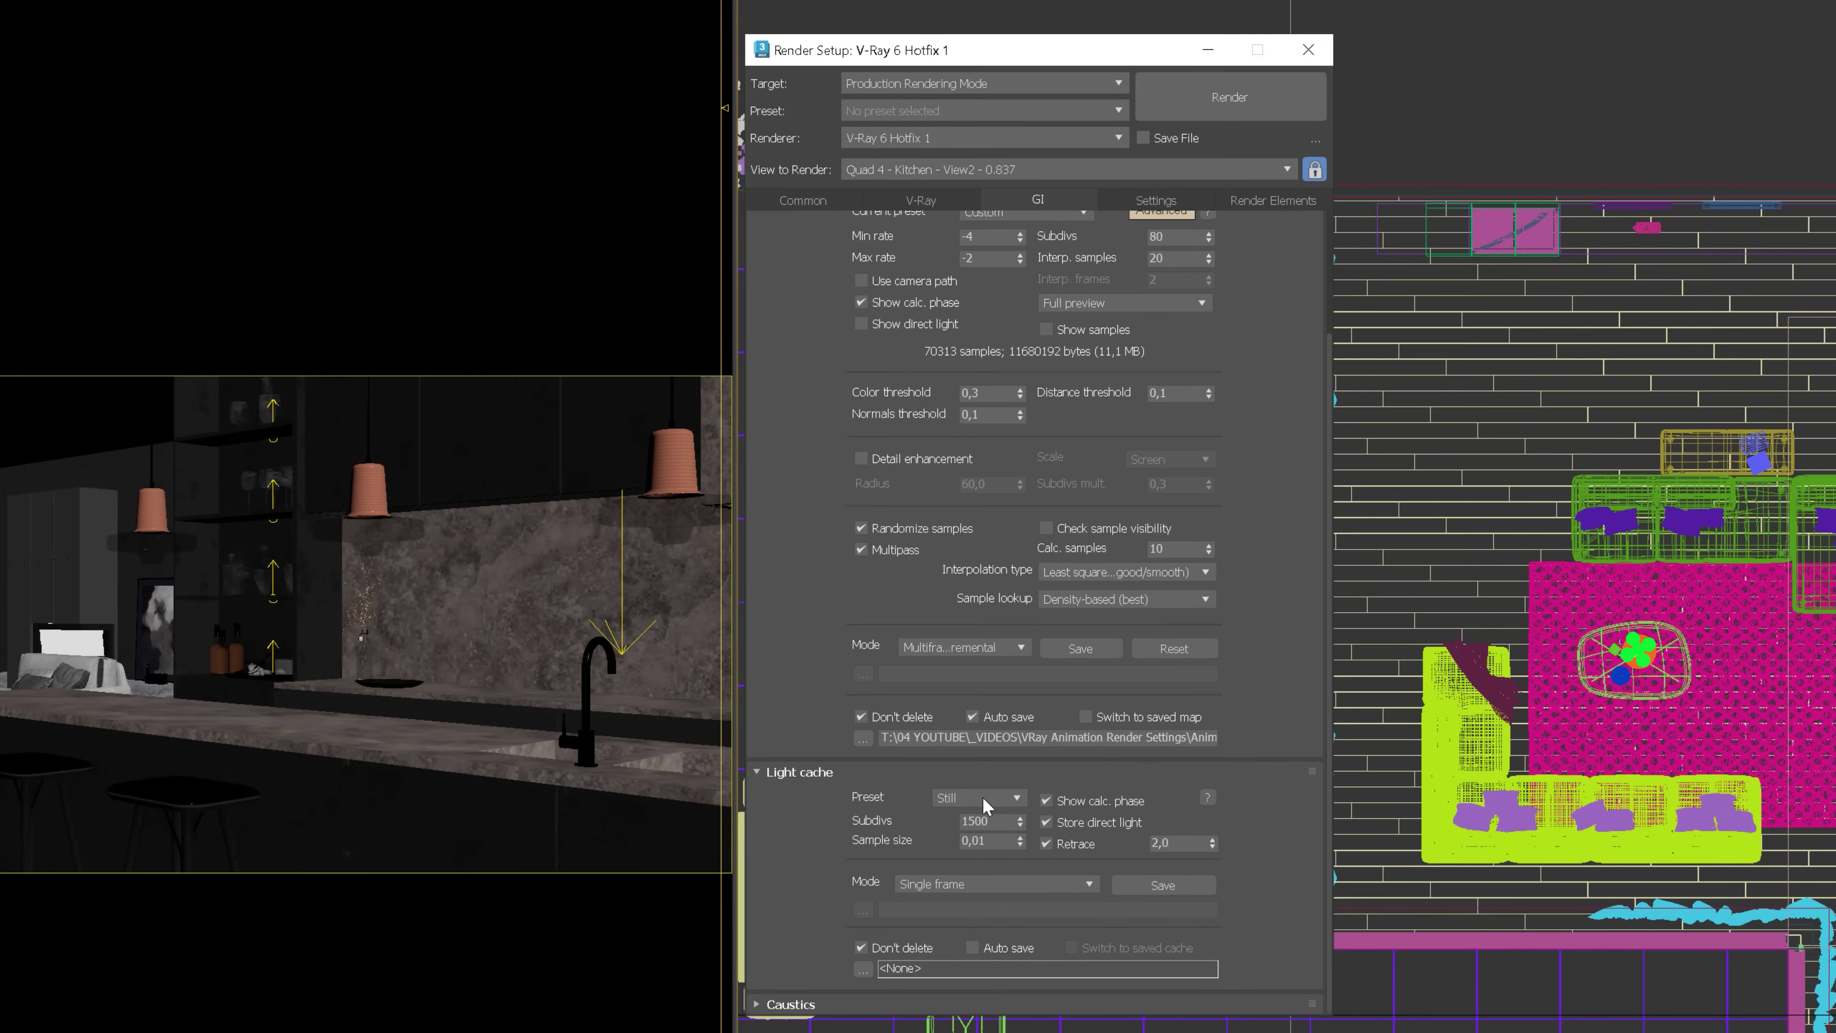
pyautogui.click(987, 800)
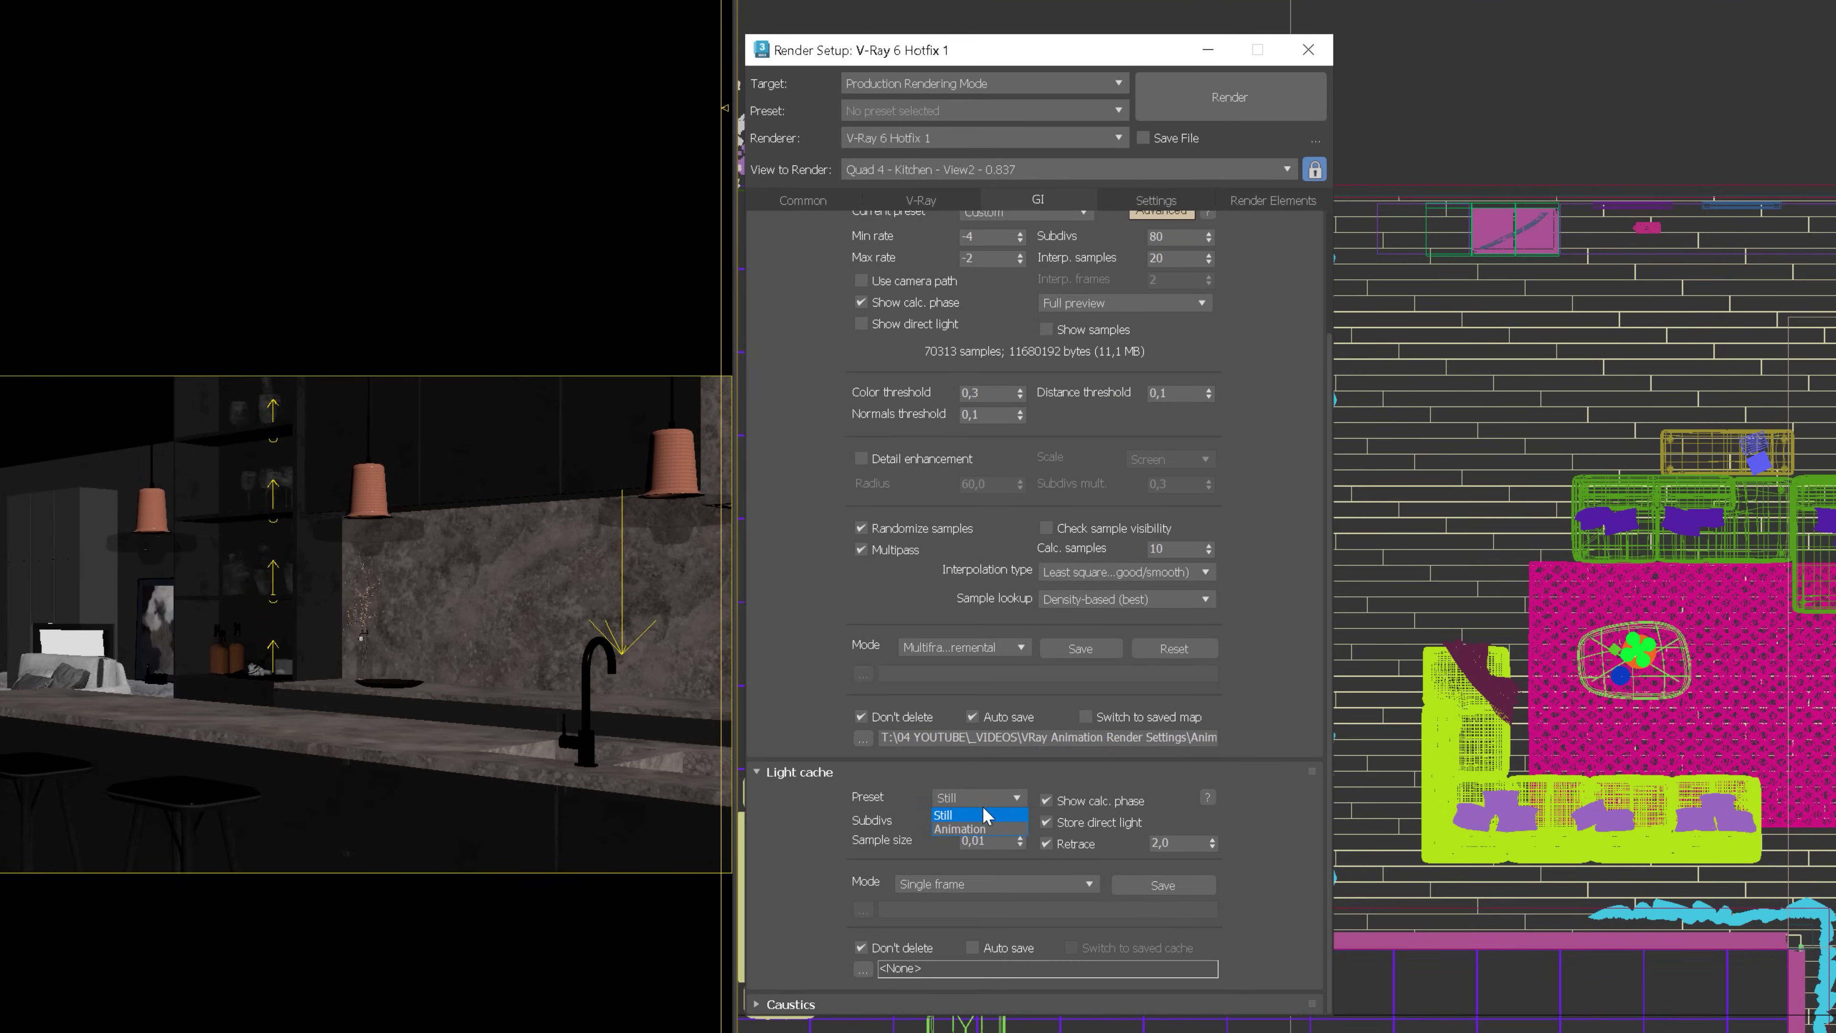
pyautogui.click(979, 837)
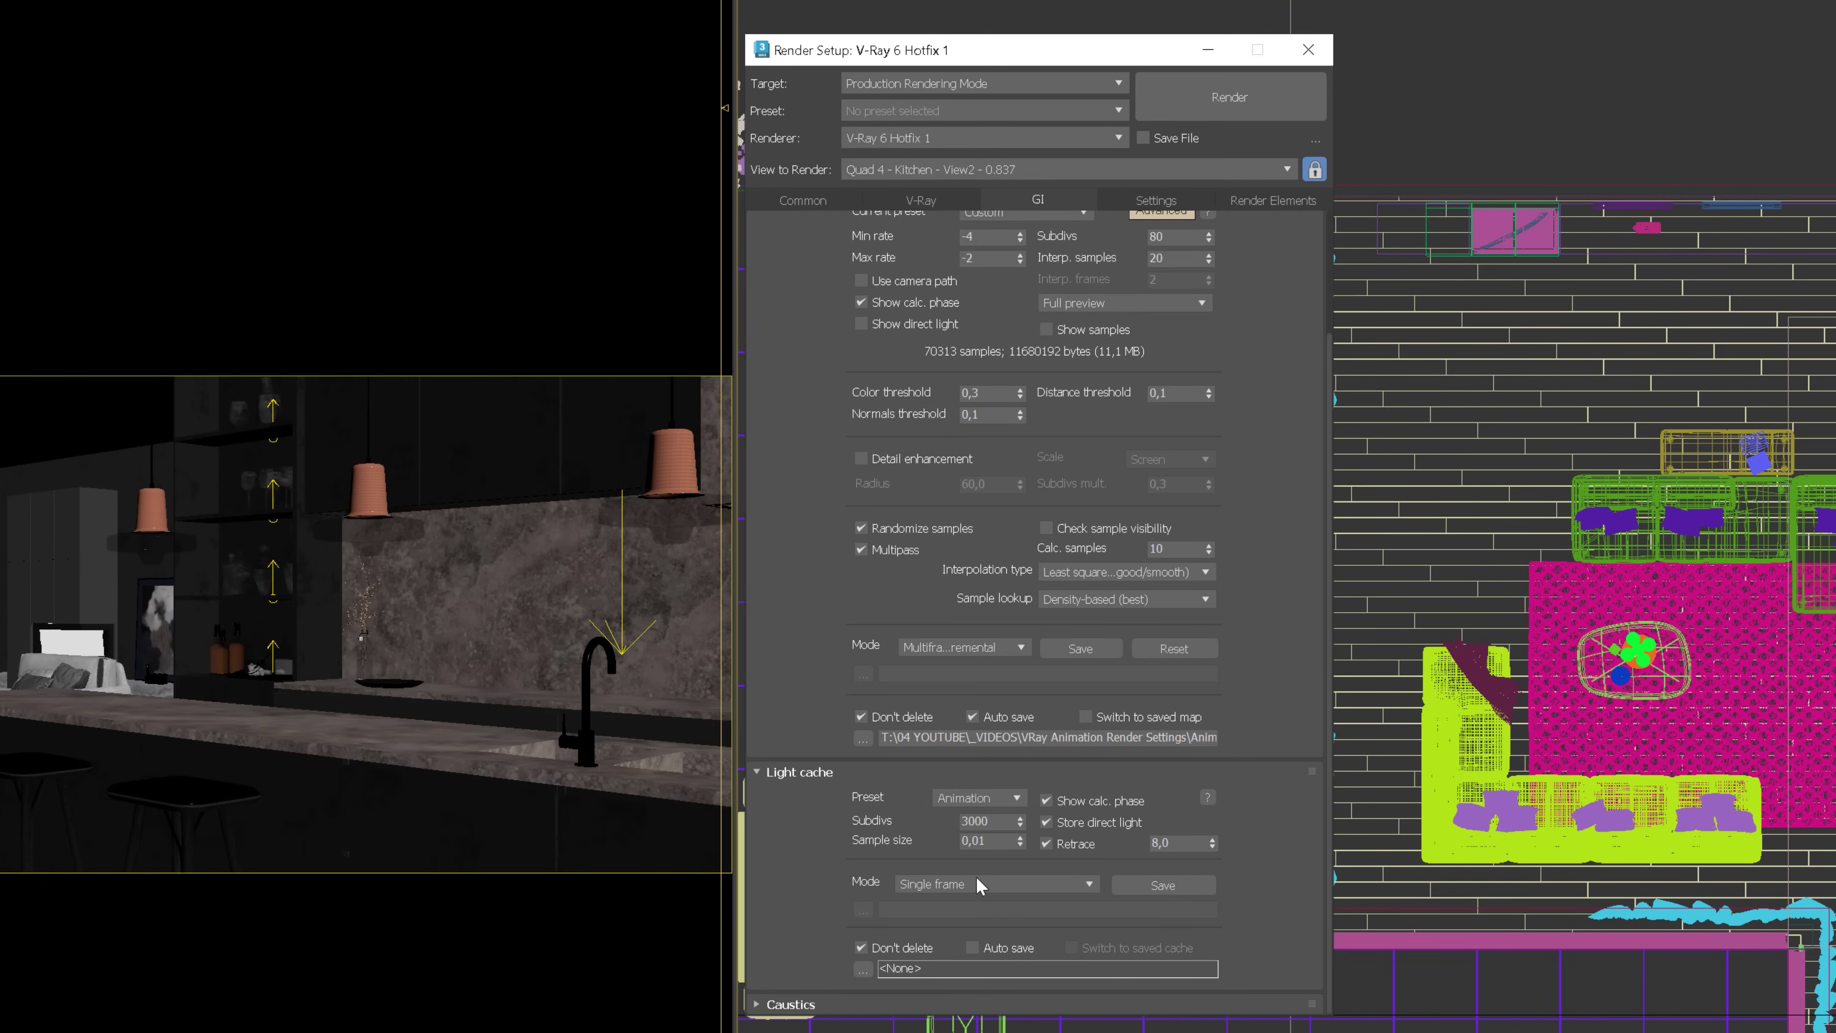
pyautogui.click(863, 968)
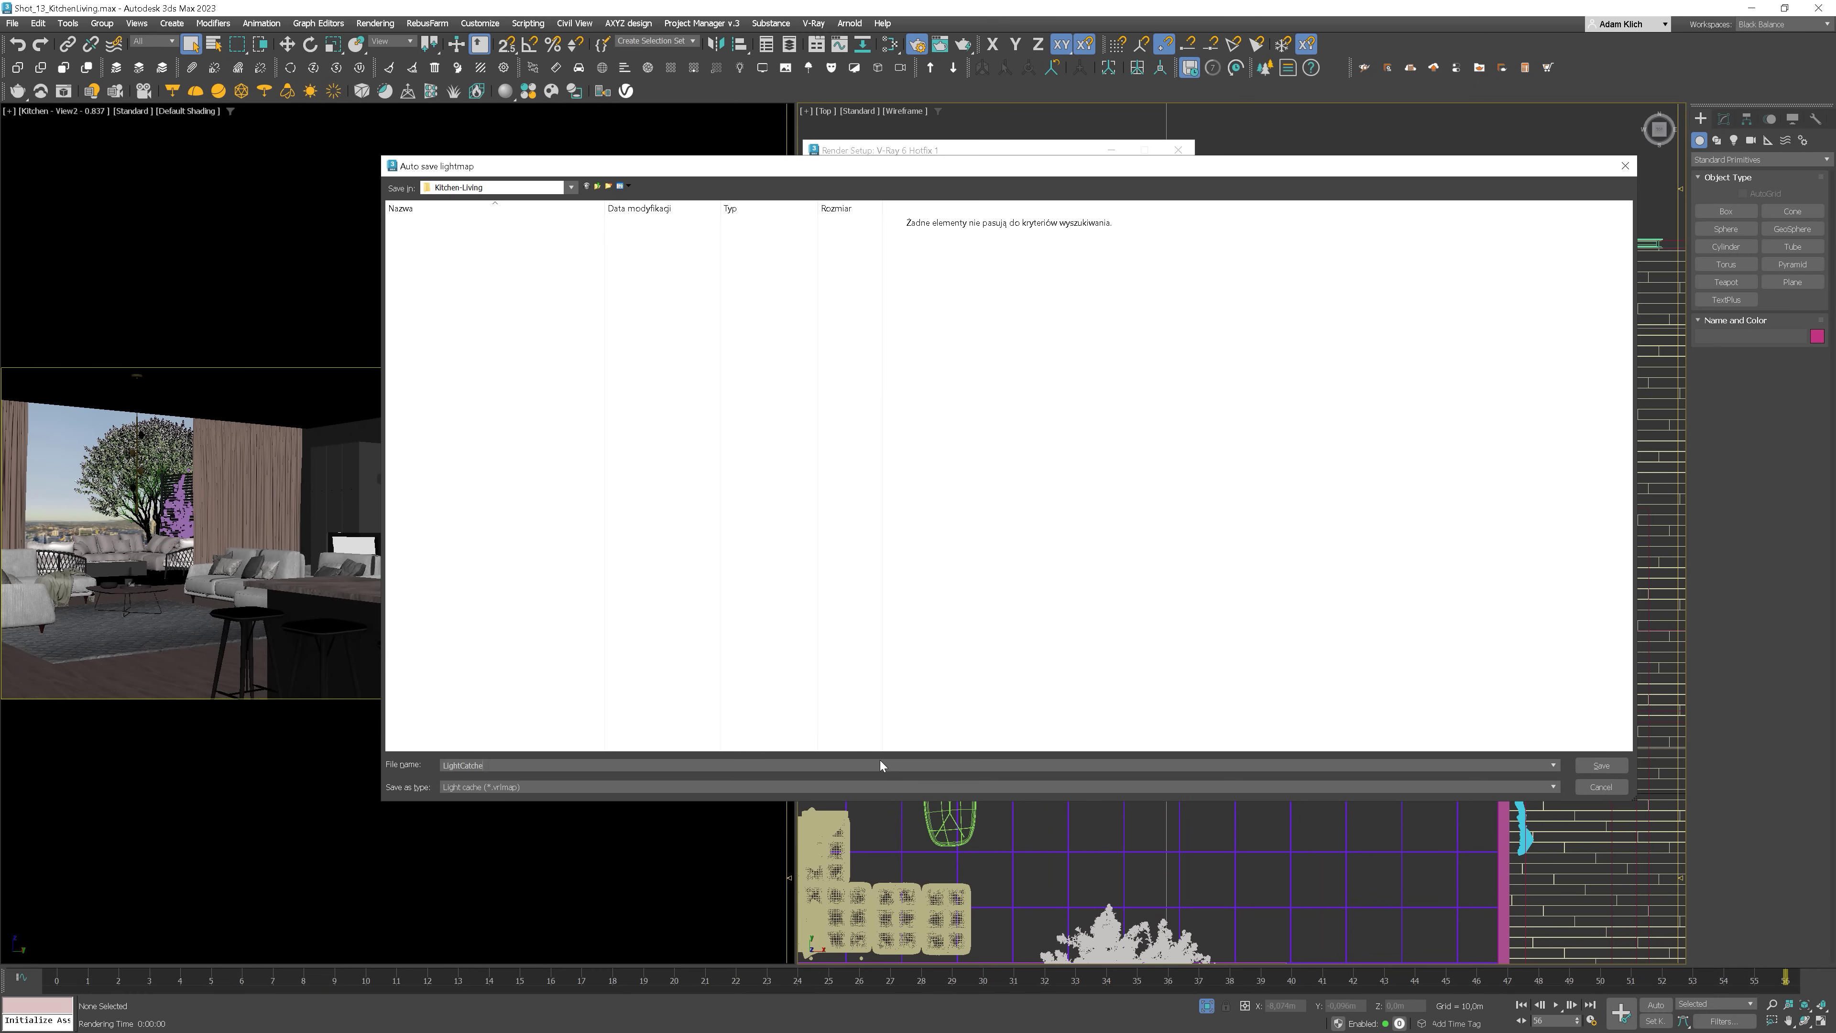
pyautogui.click(1604, 765)
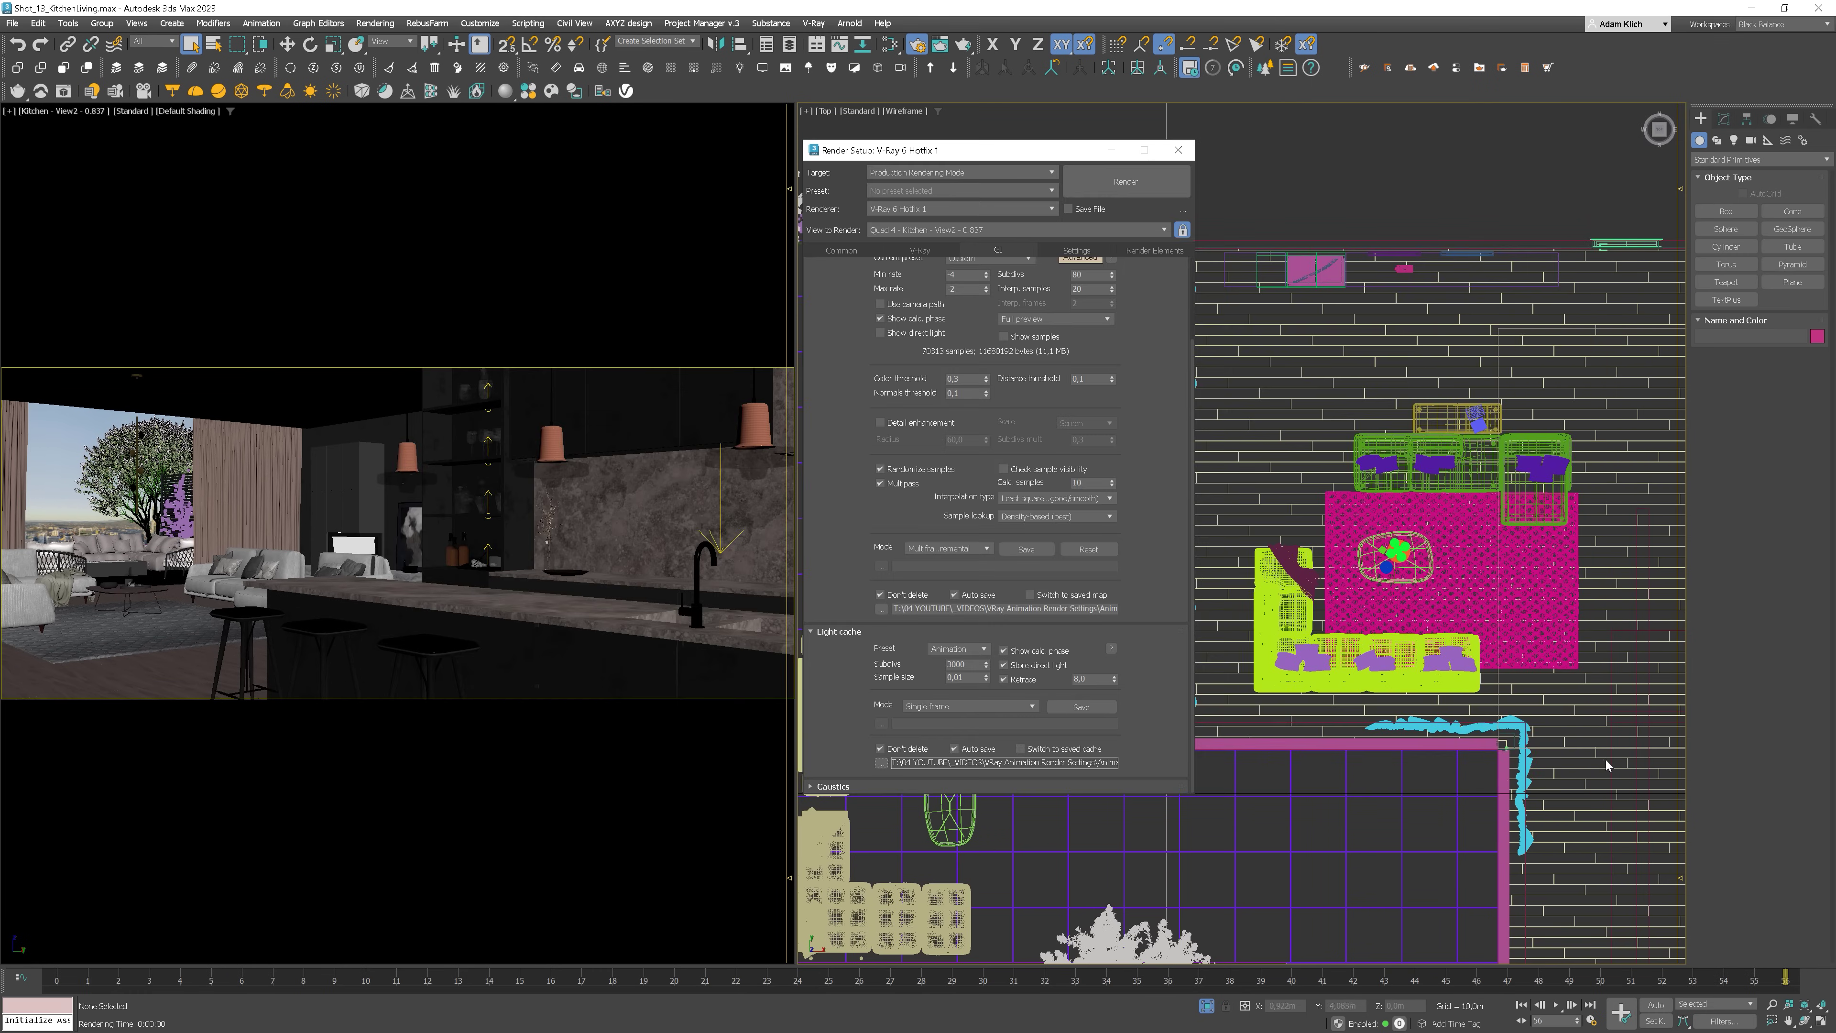
pyautogui.click(1084, 253)
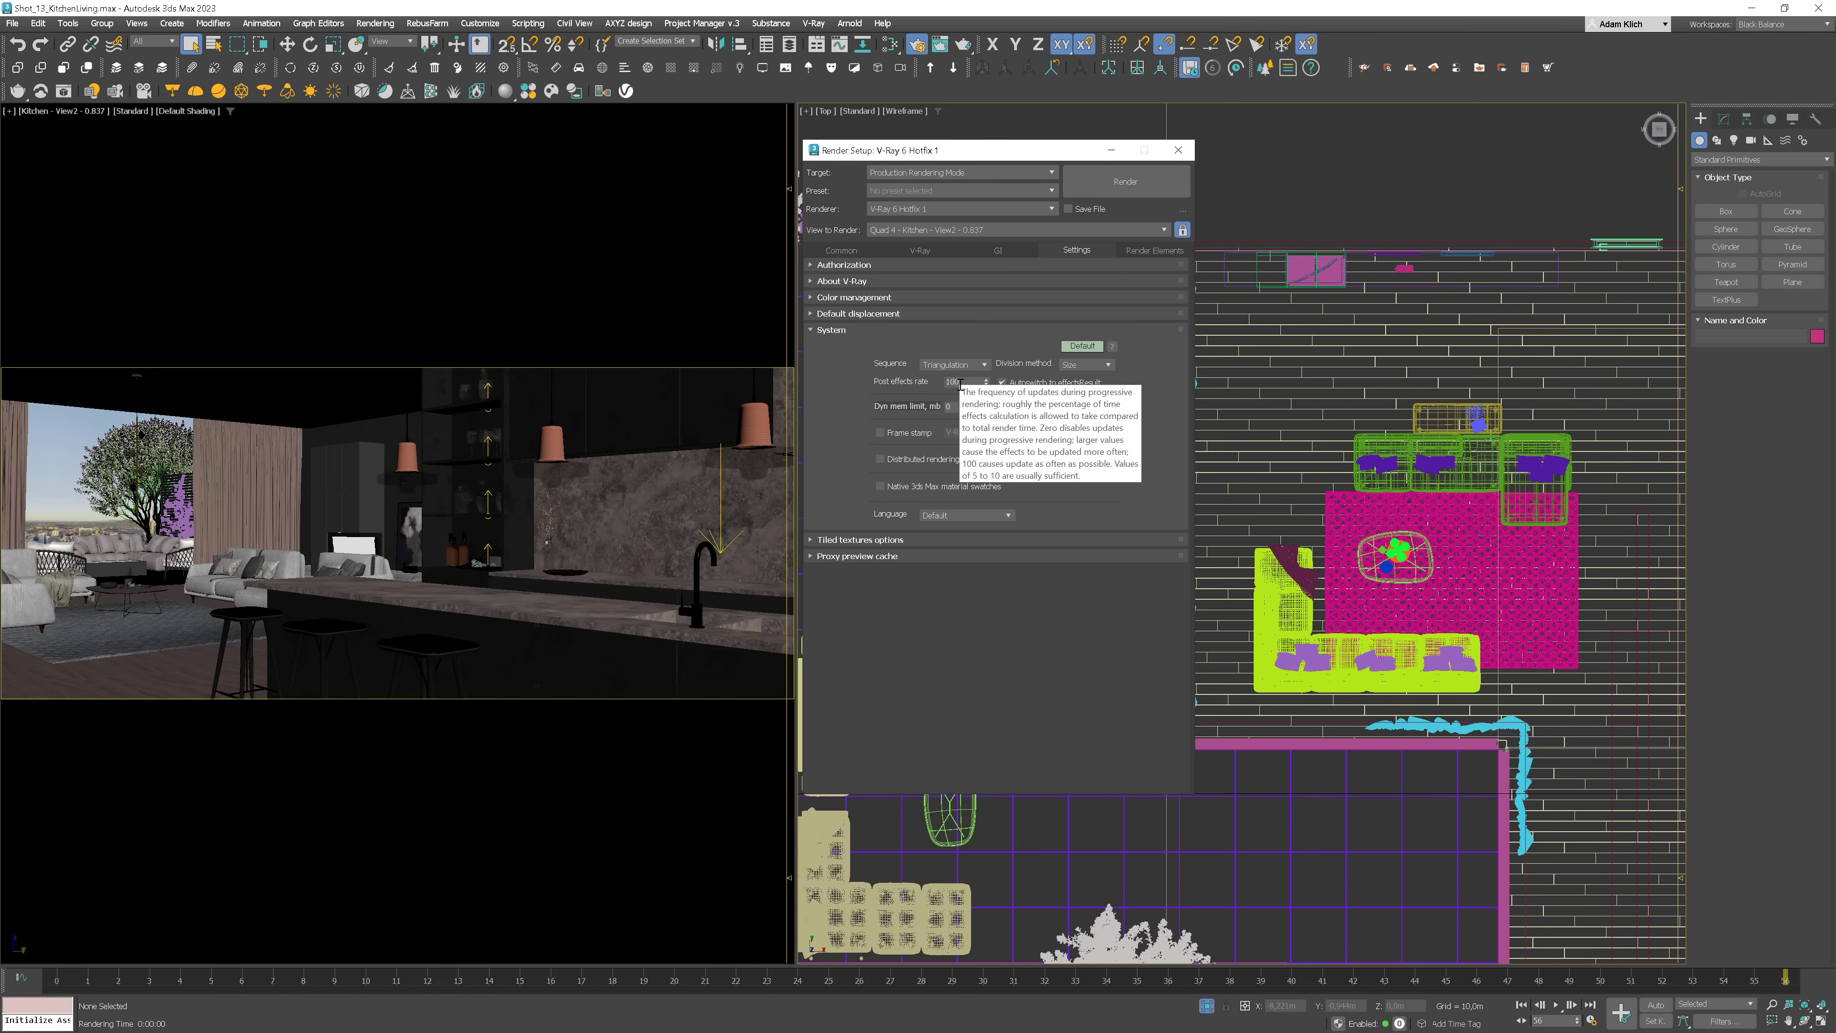
pyautogui.click(1136, 251)
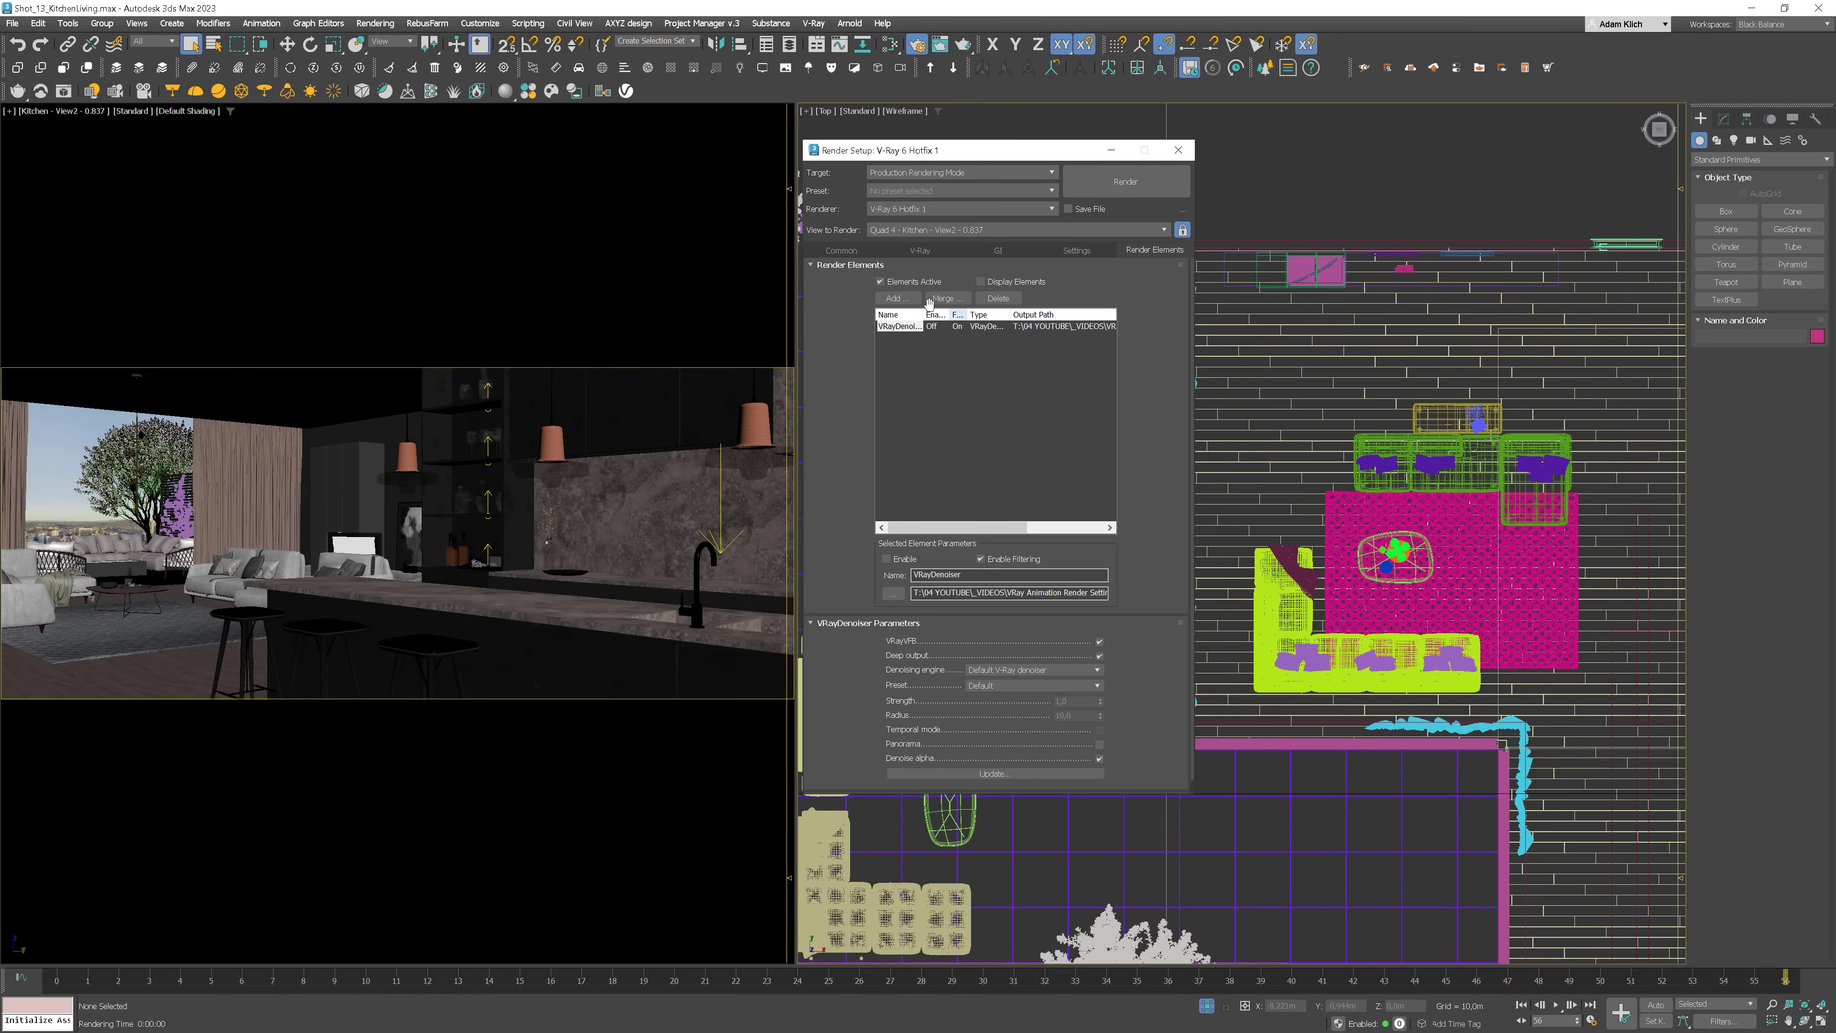
# - Run the render without saving output, producing IrradianceMap.vrmap and LightCache.vrlmap in Kitchen-Living
pyautogui.click(918, 251)
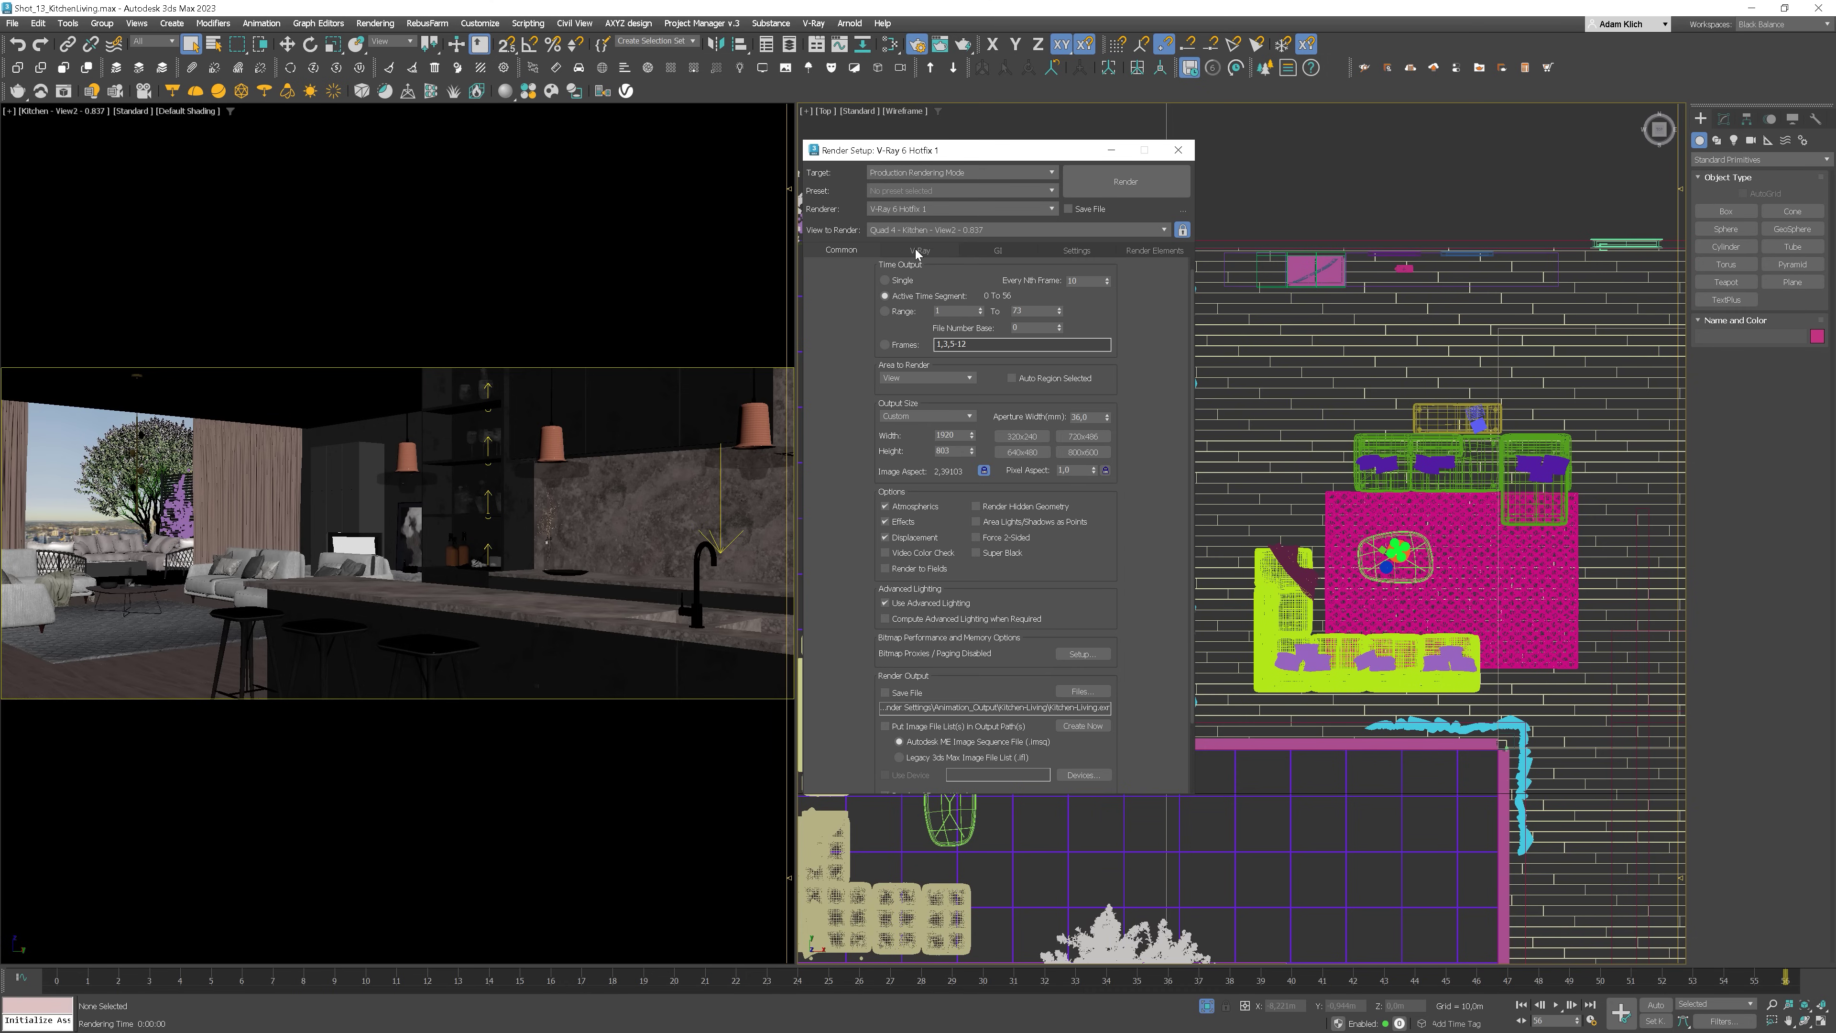
pyautogui.click(1131, 194)
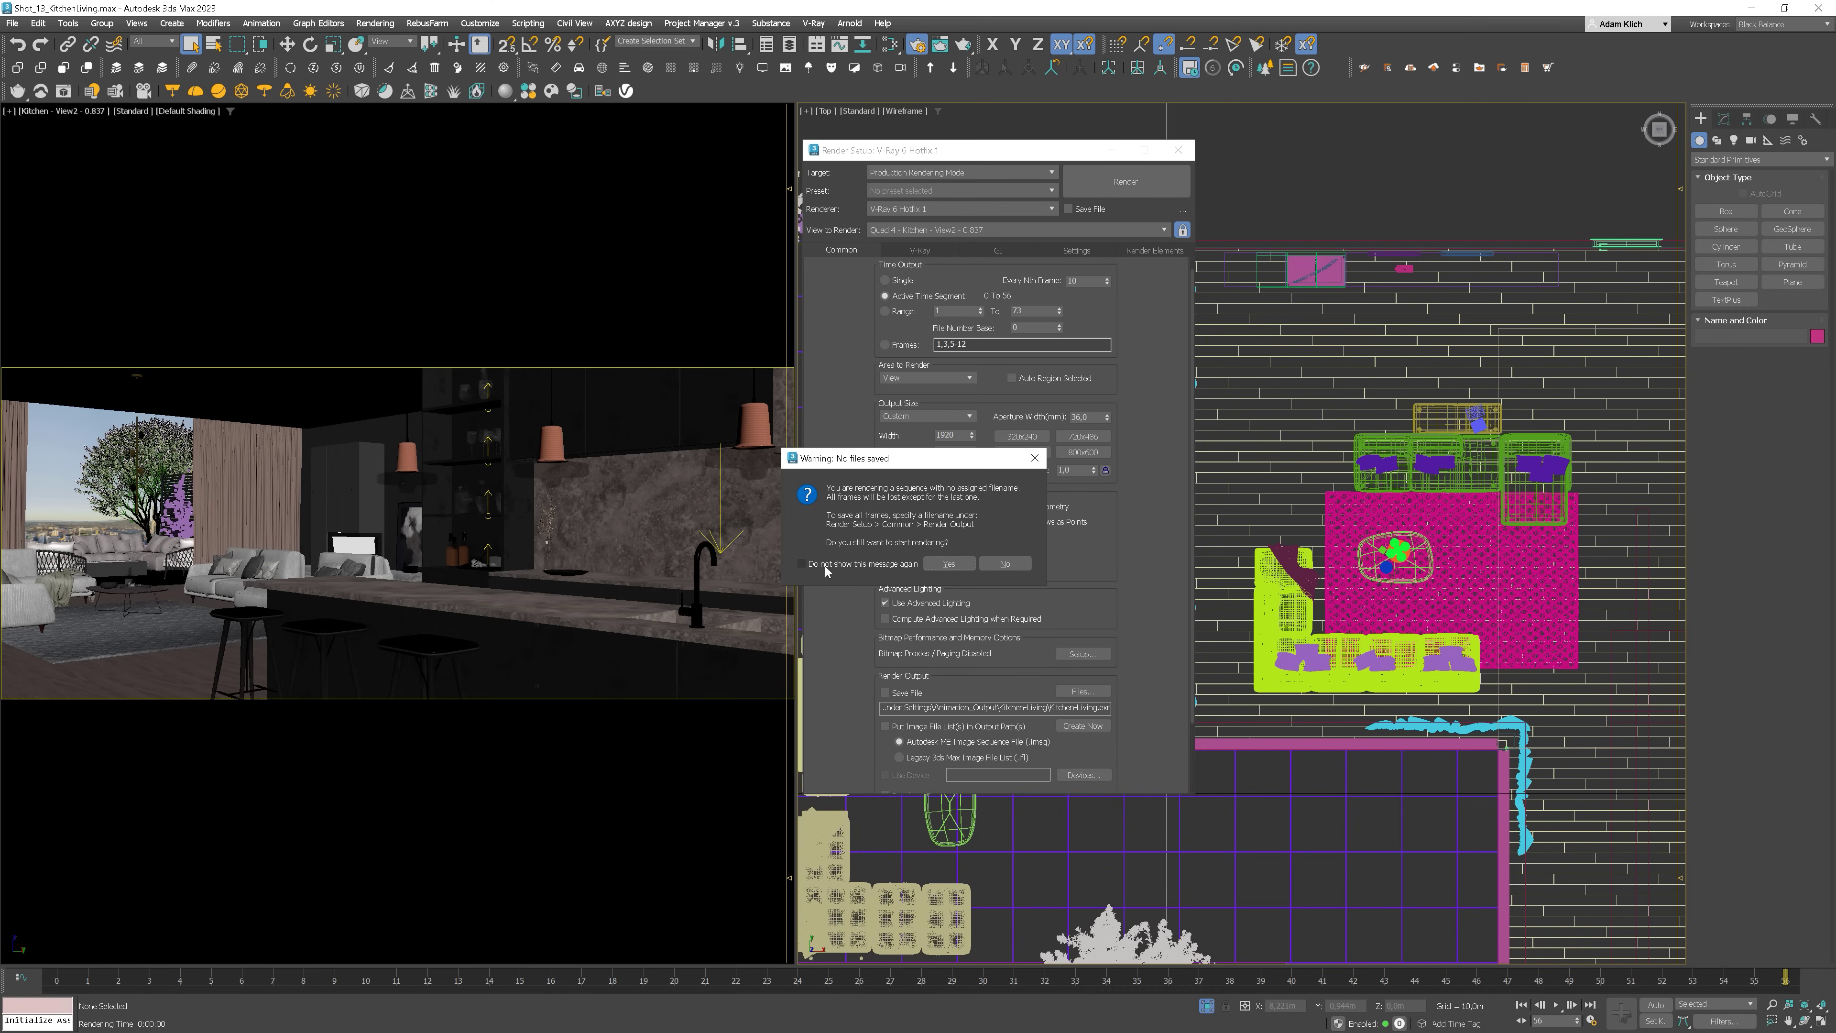
pyautogui.click(954, 564)
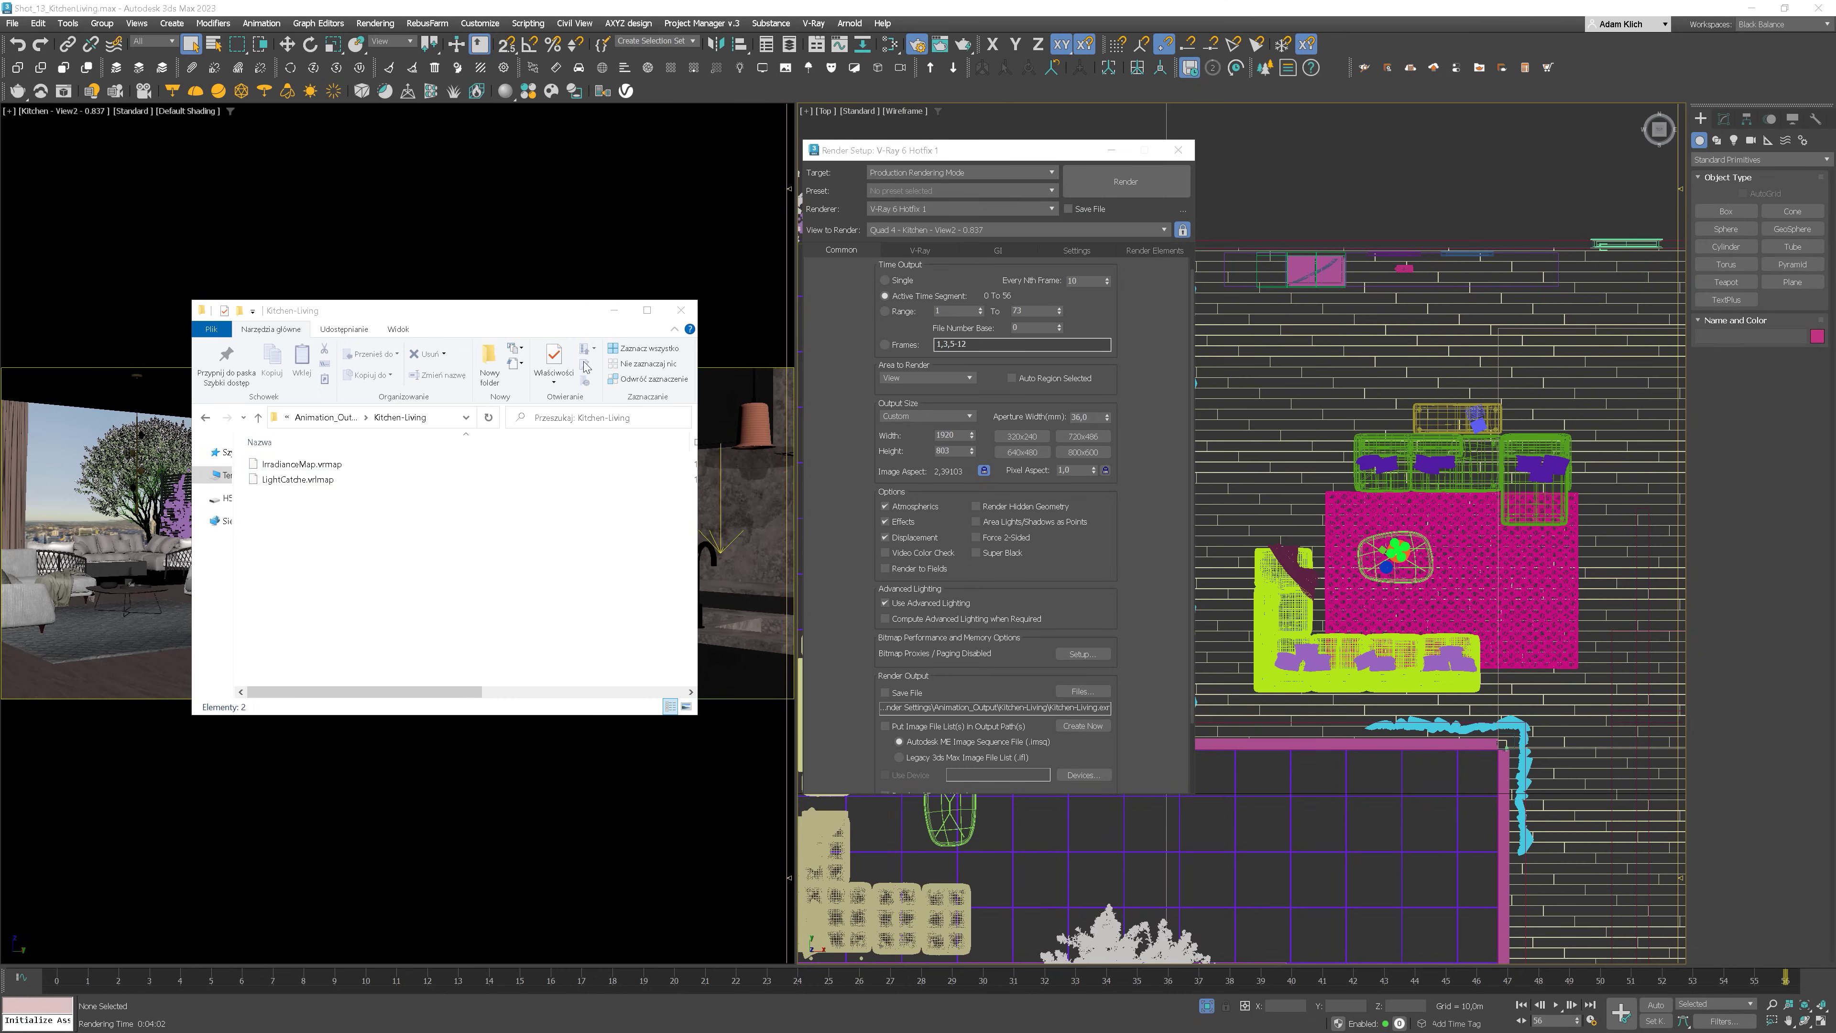
pyautogui.click(614, 310)
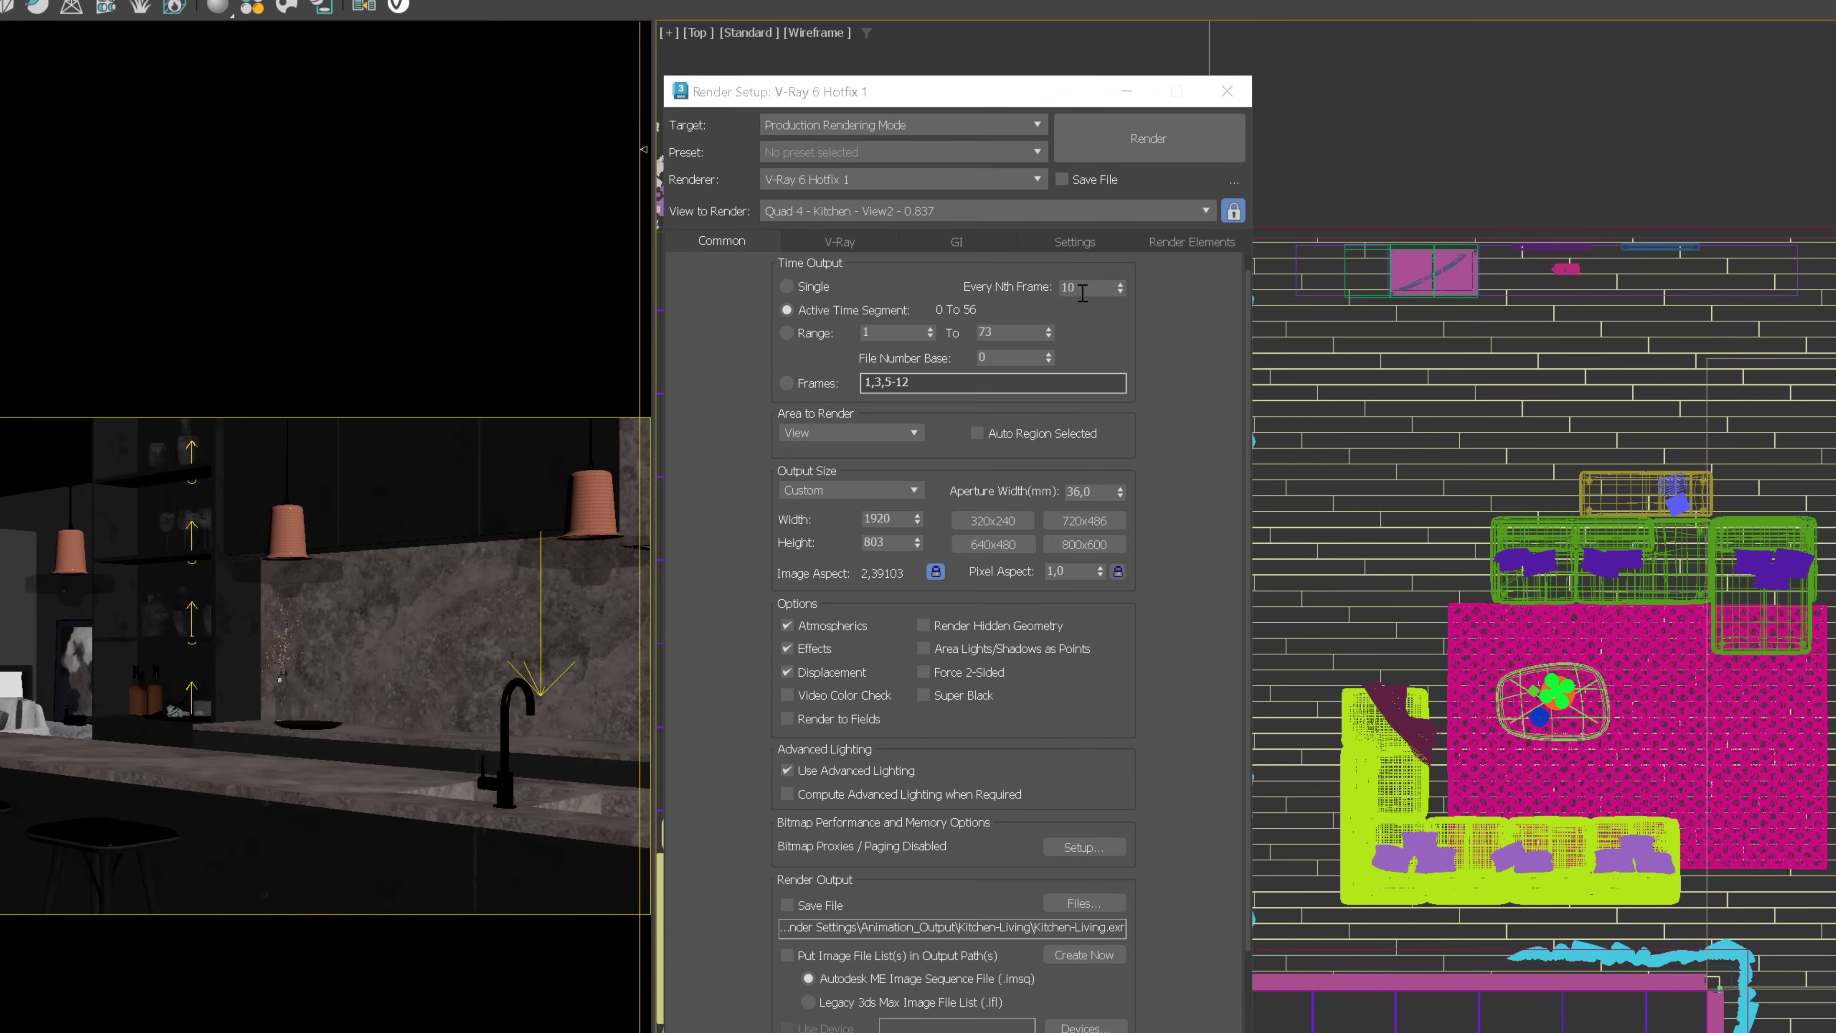
# - Change Every Nth Frame from 10 to 1 so every animation frame renders
pyautogui.doubleClick(1082, 293)
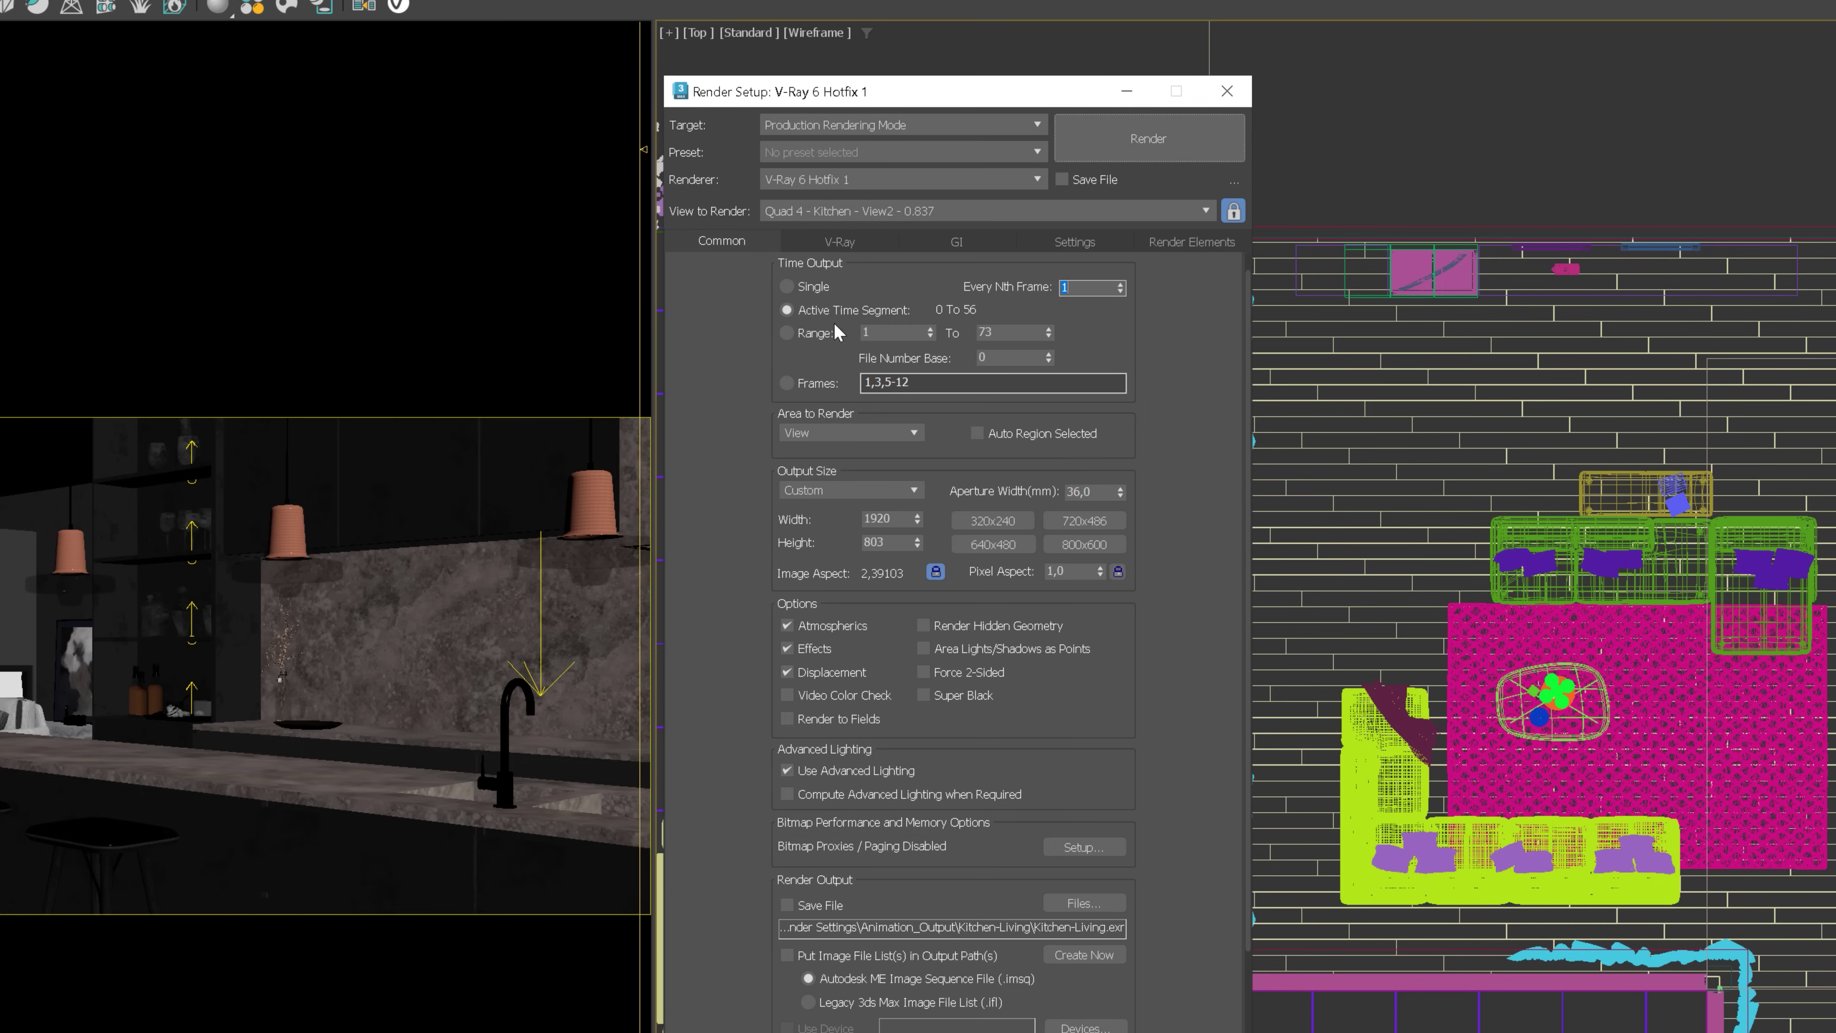
# - Save separate render channels to Kitchen-Living.exr as OpenEXR and uncheck Don't render final image
pyautogui.click(842, 243)
pyautogui.click(772, 263)
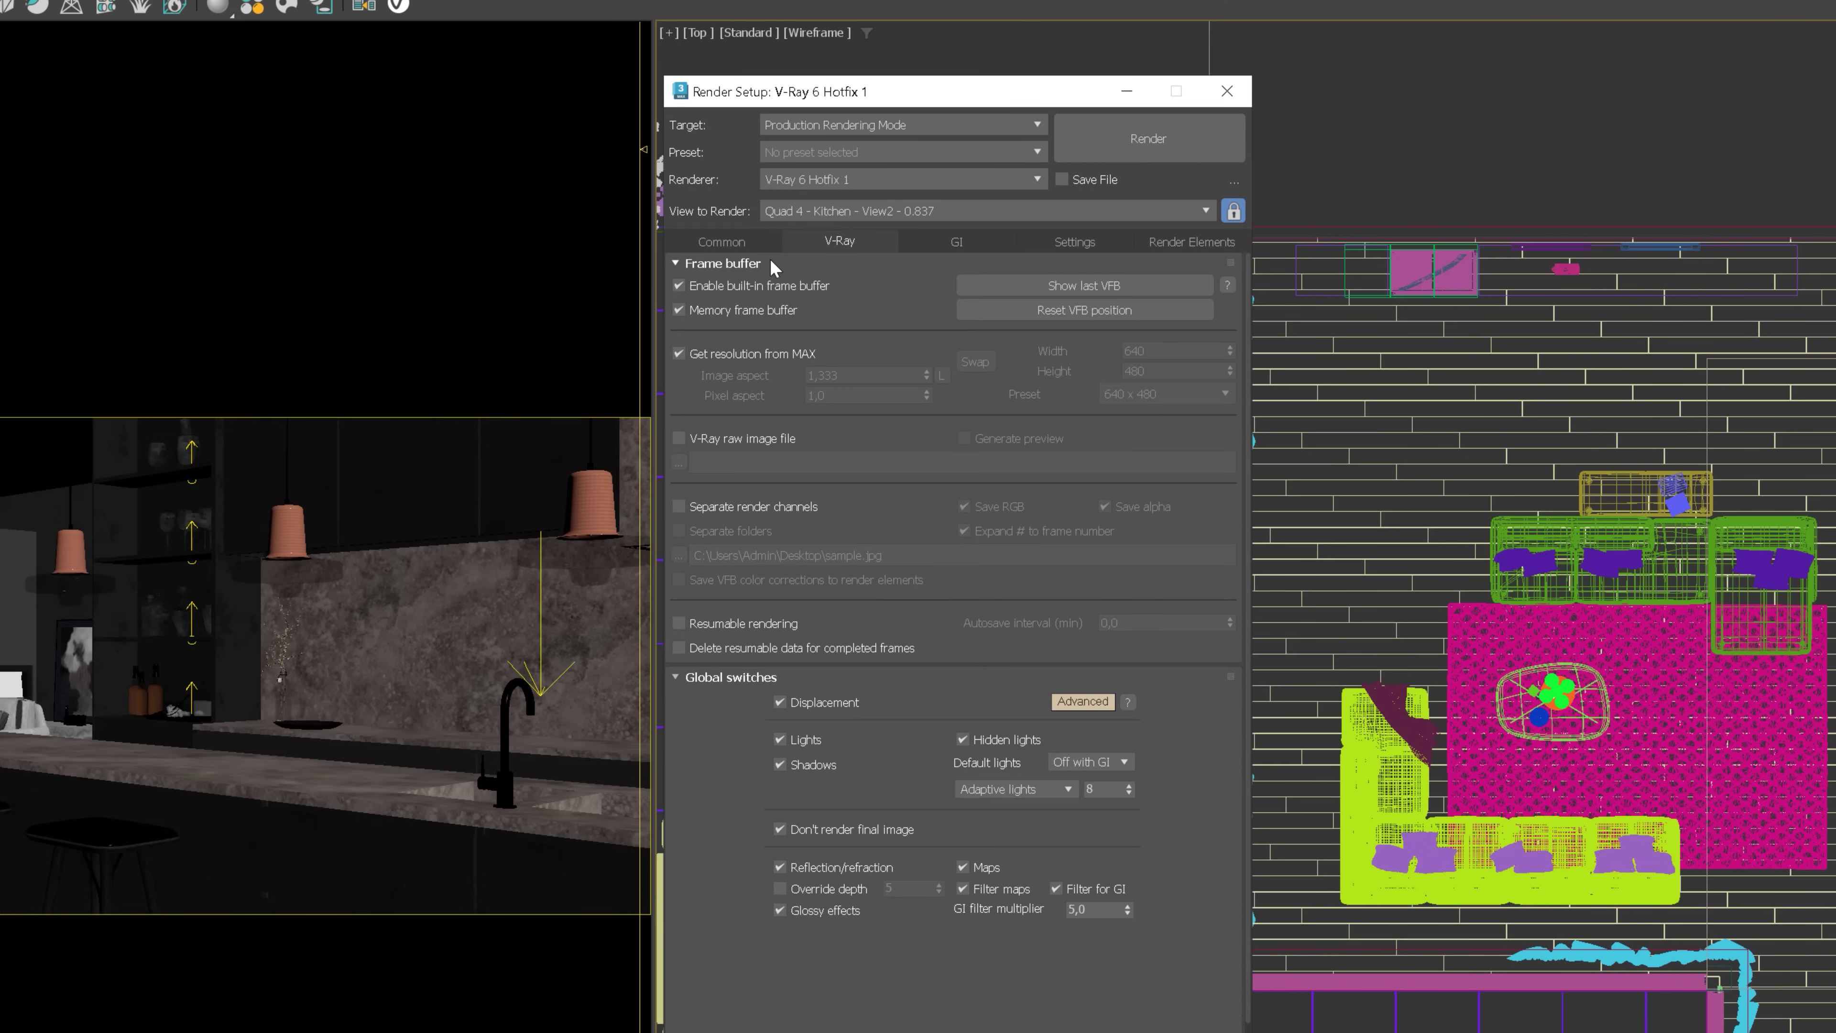
pyautogui.click(692, 510)
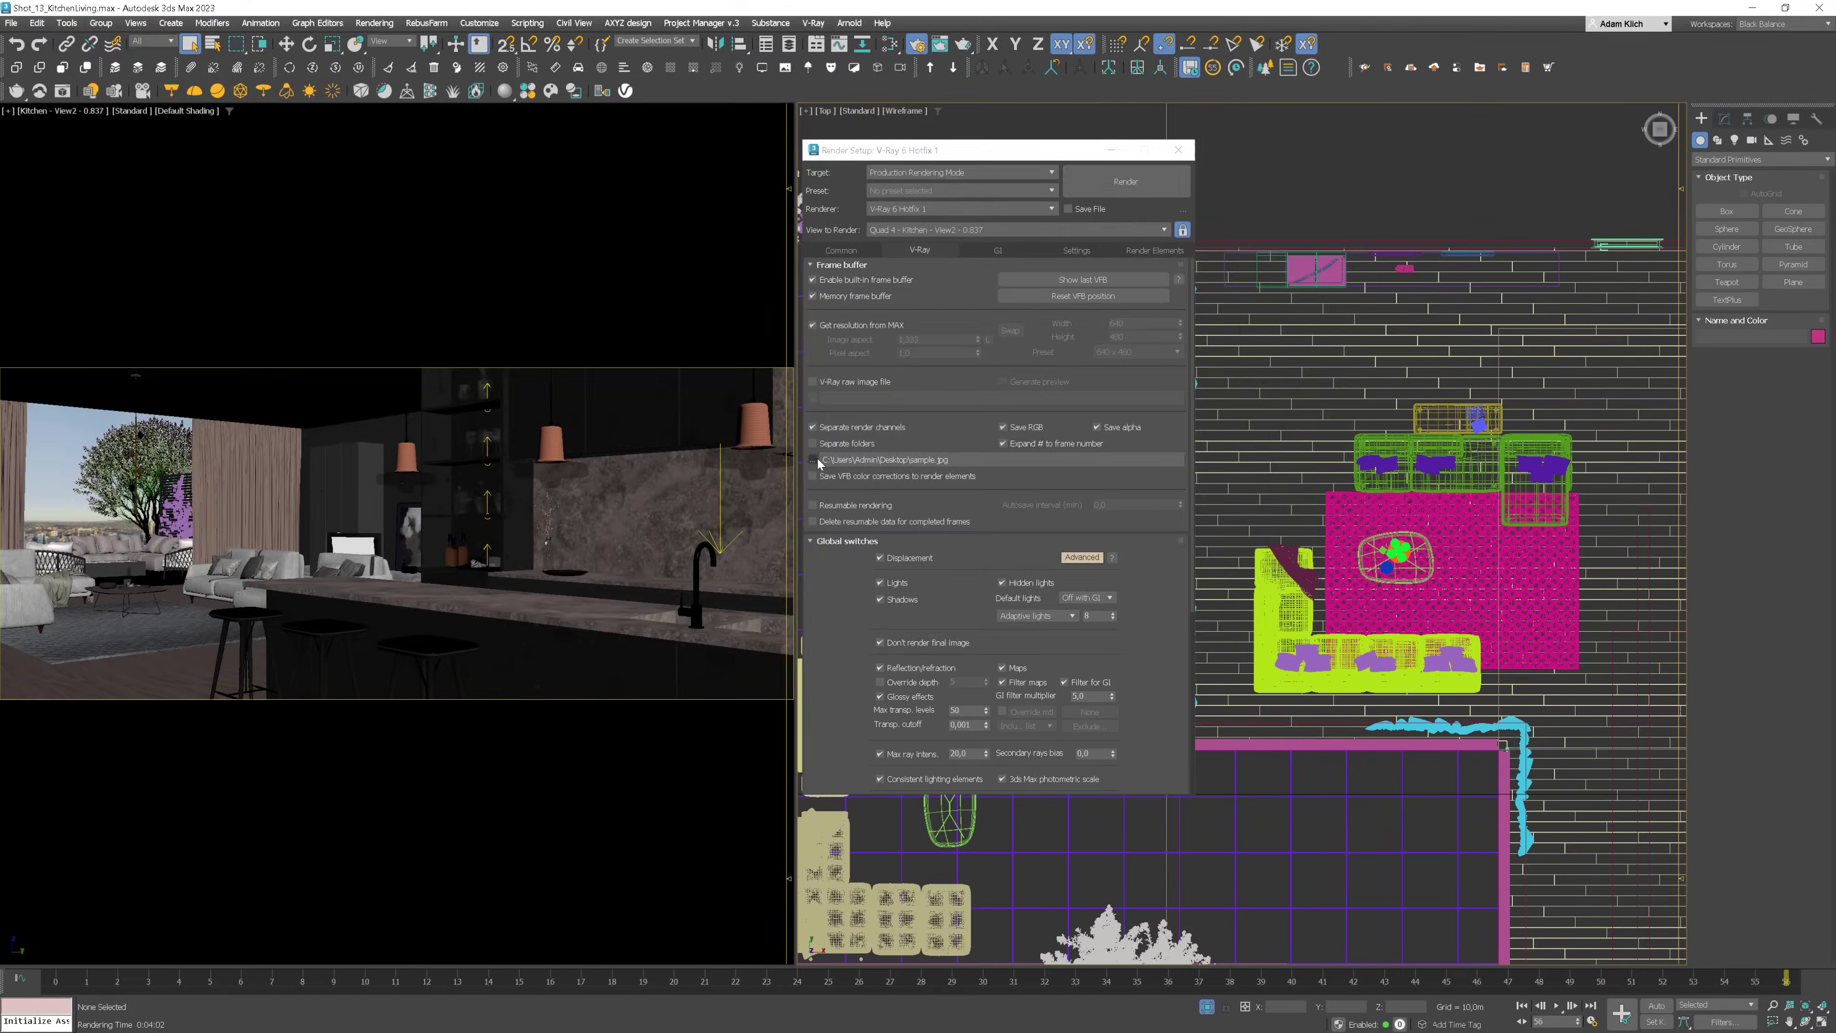
pyautogui.click(739, 514)
pyautogui.write('Kitchen-Living')
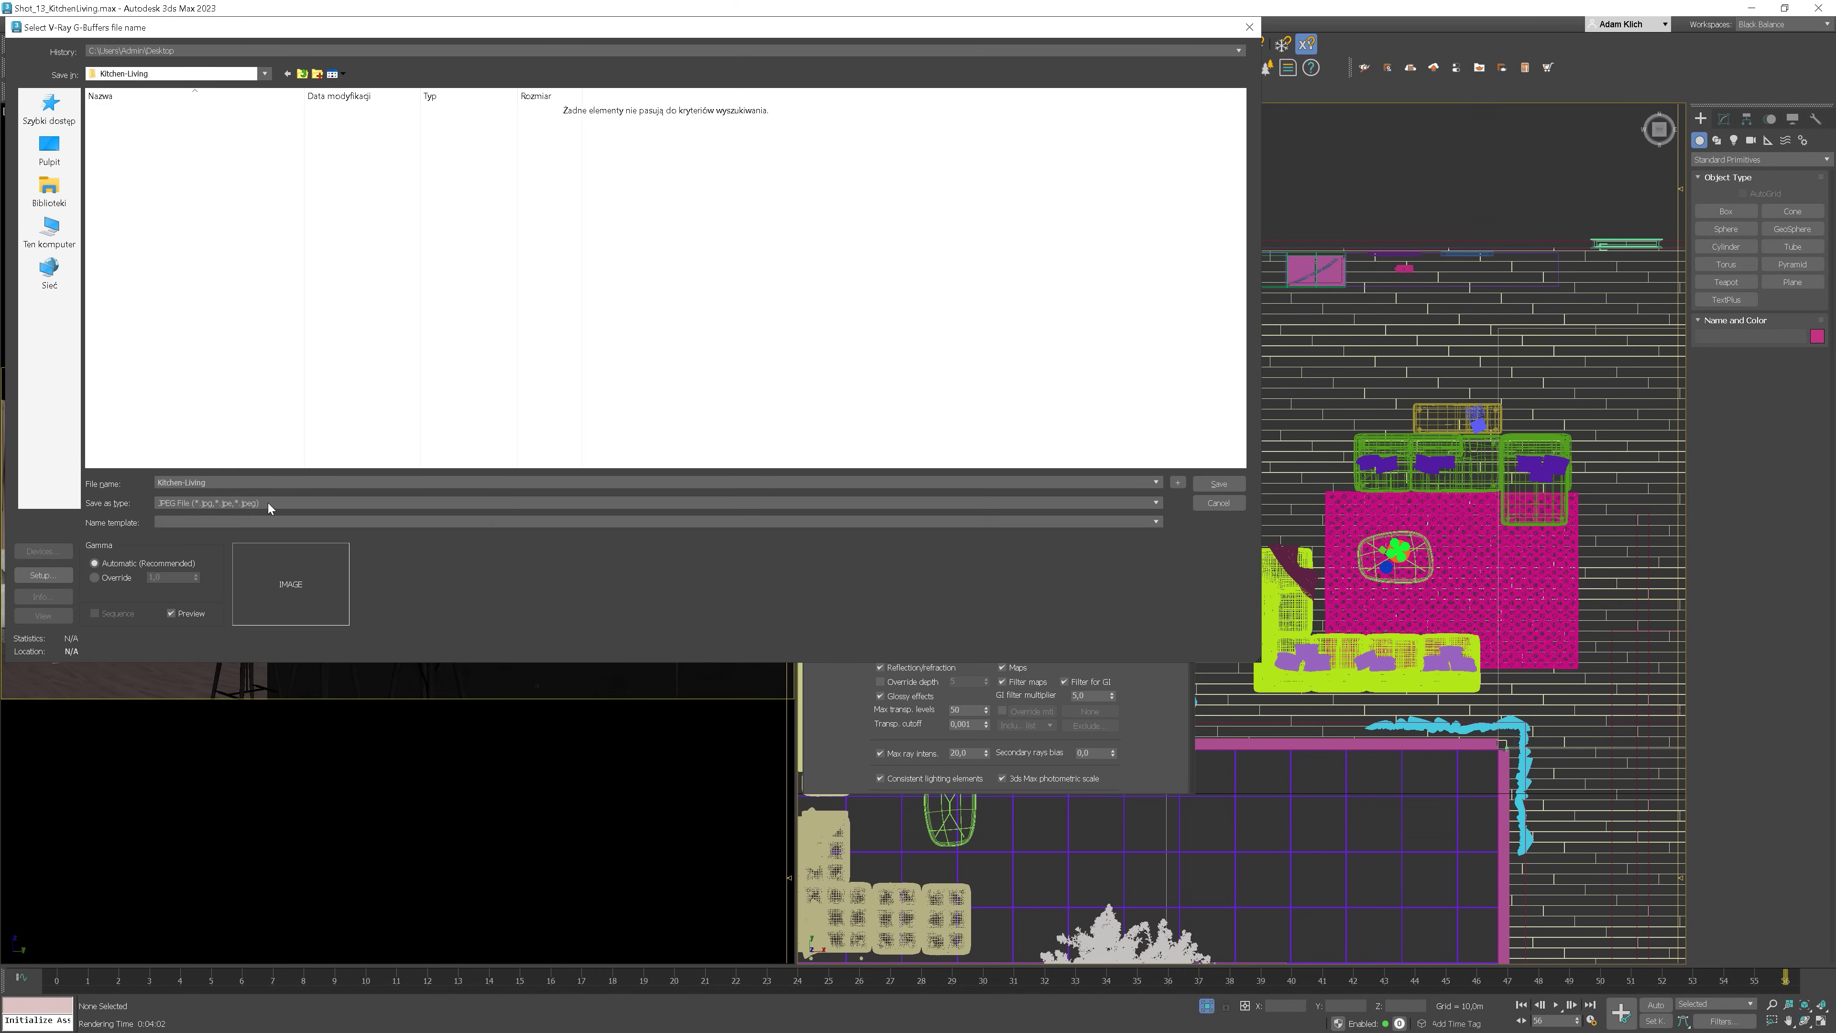
pyautogui.click(268, 503)
pyautogui.click(220, 562)
pyautogui.click(1220, 485)
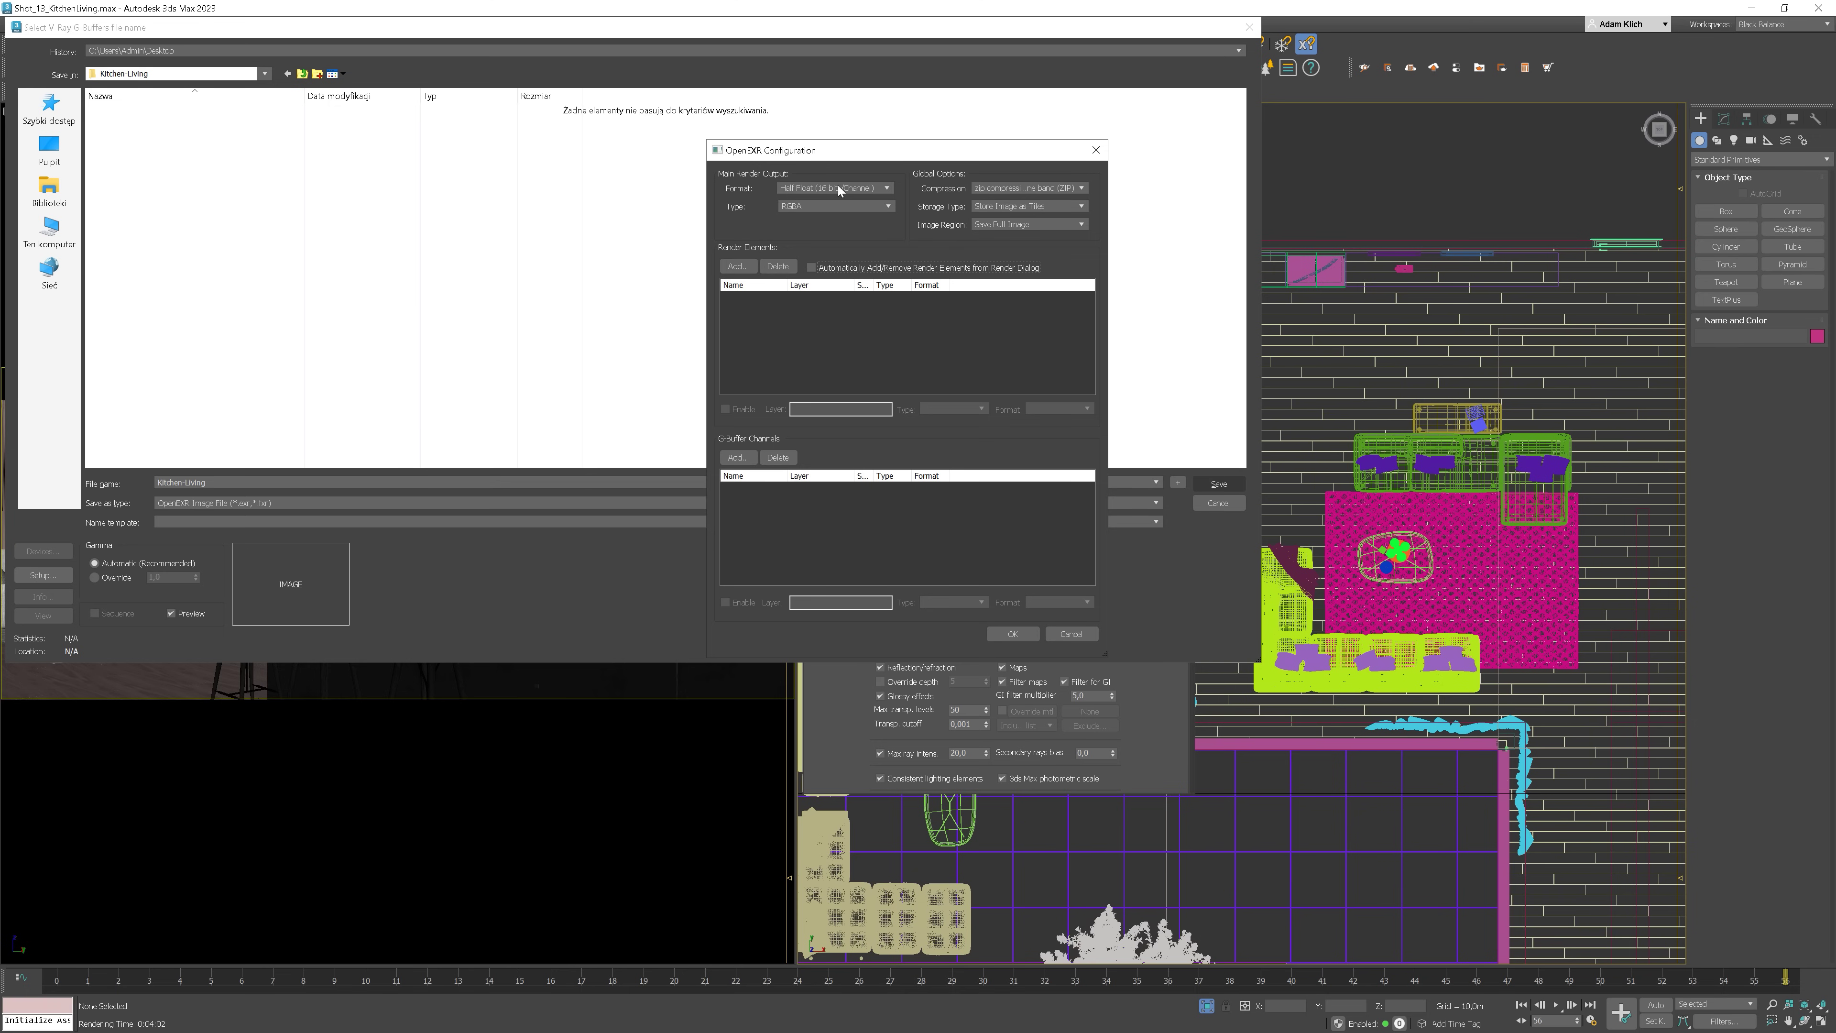
pyautogui.click(1009, 635)
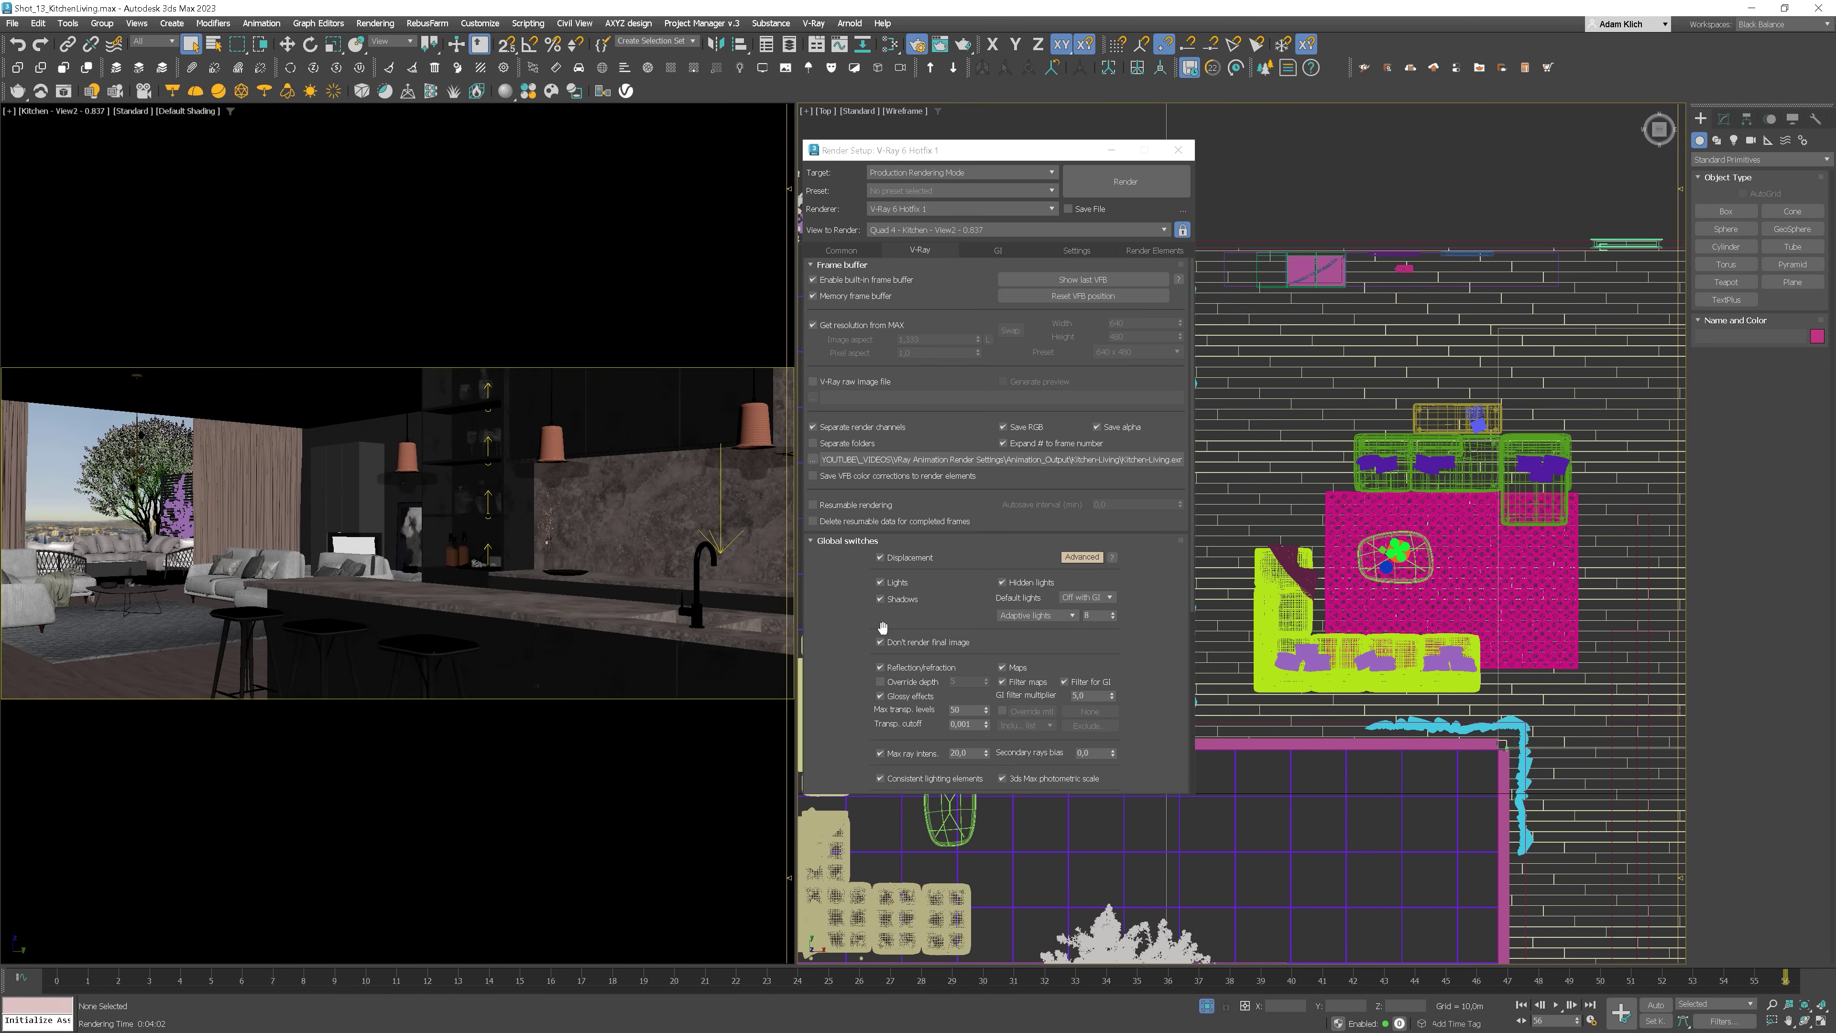
pyautogui.click(880, 642)
pyautogui.click(1002, 252)
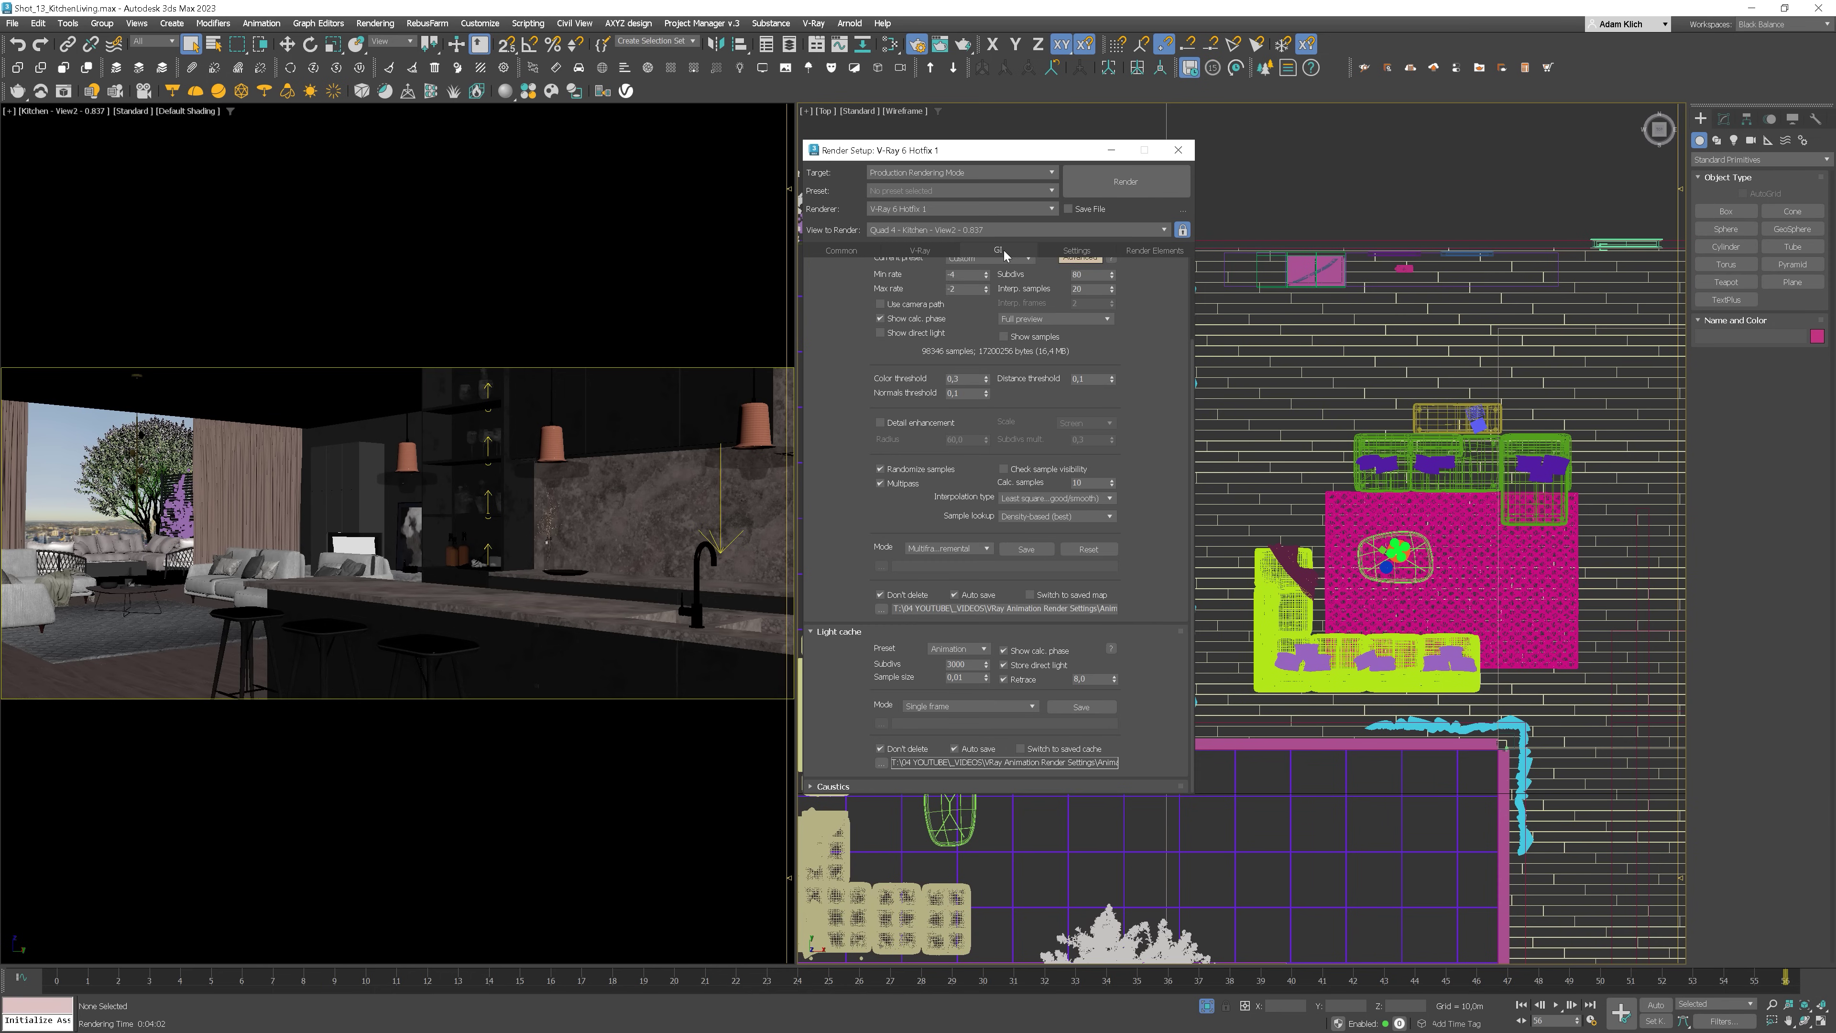
# - Set Irradiance map mode to From file, loading IrradianceMap.vrmap
pyautogui.scroll(3, 850, 504)
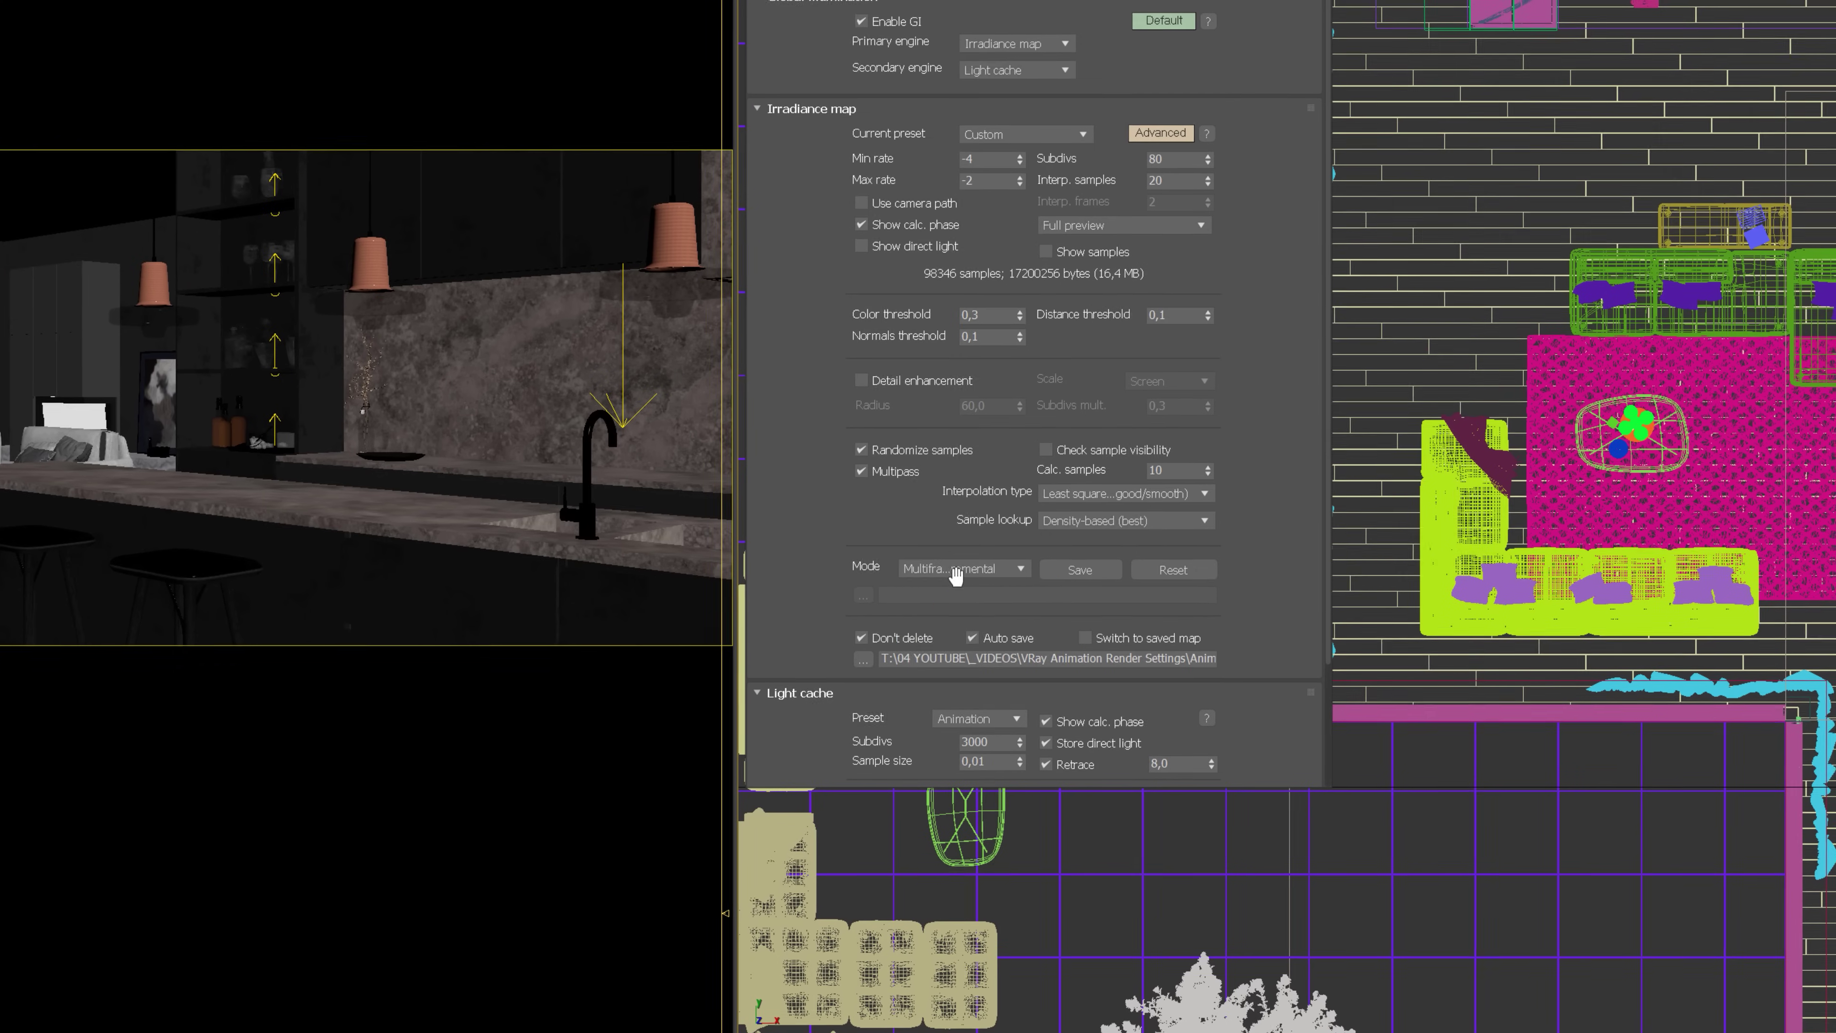
pyautogui.click(945, 648)
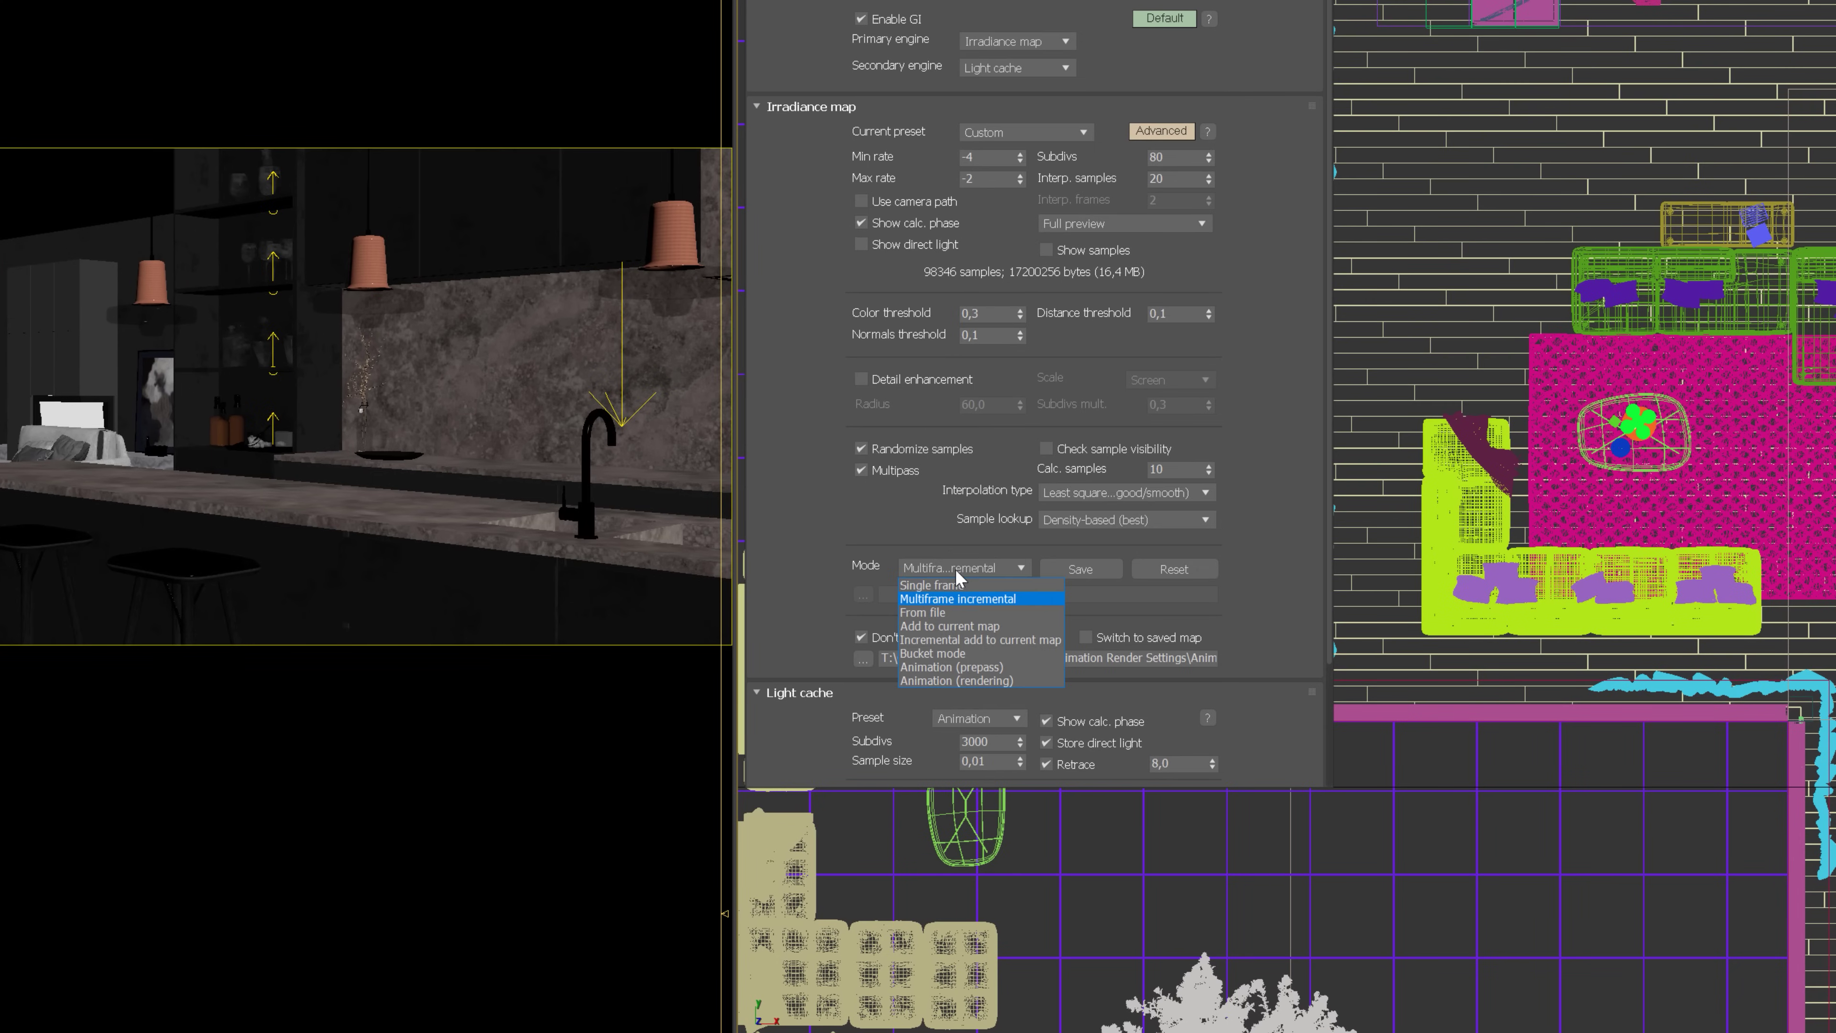
pyautogui.click(933, 612)
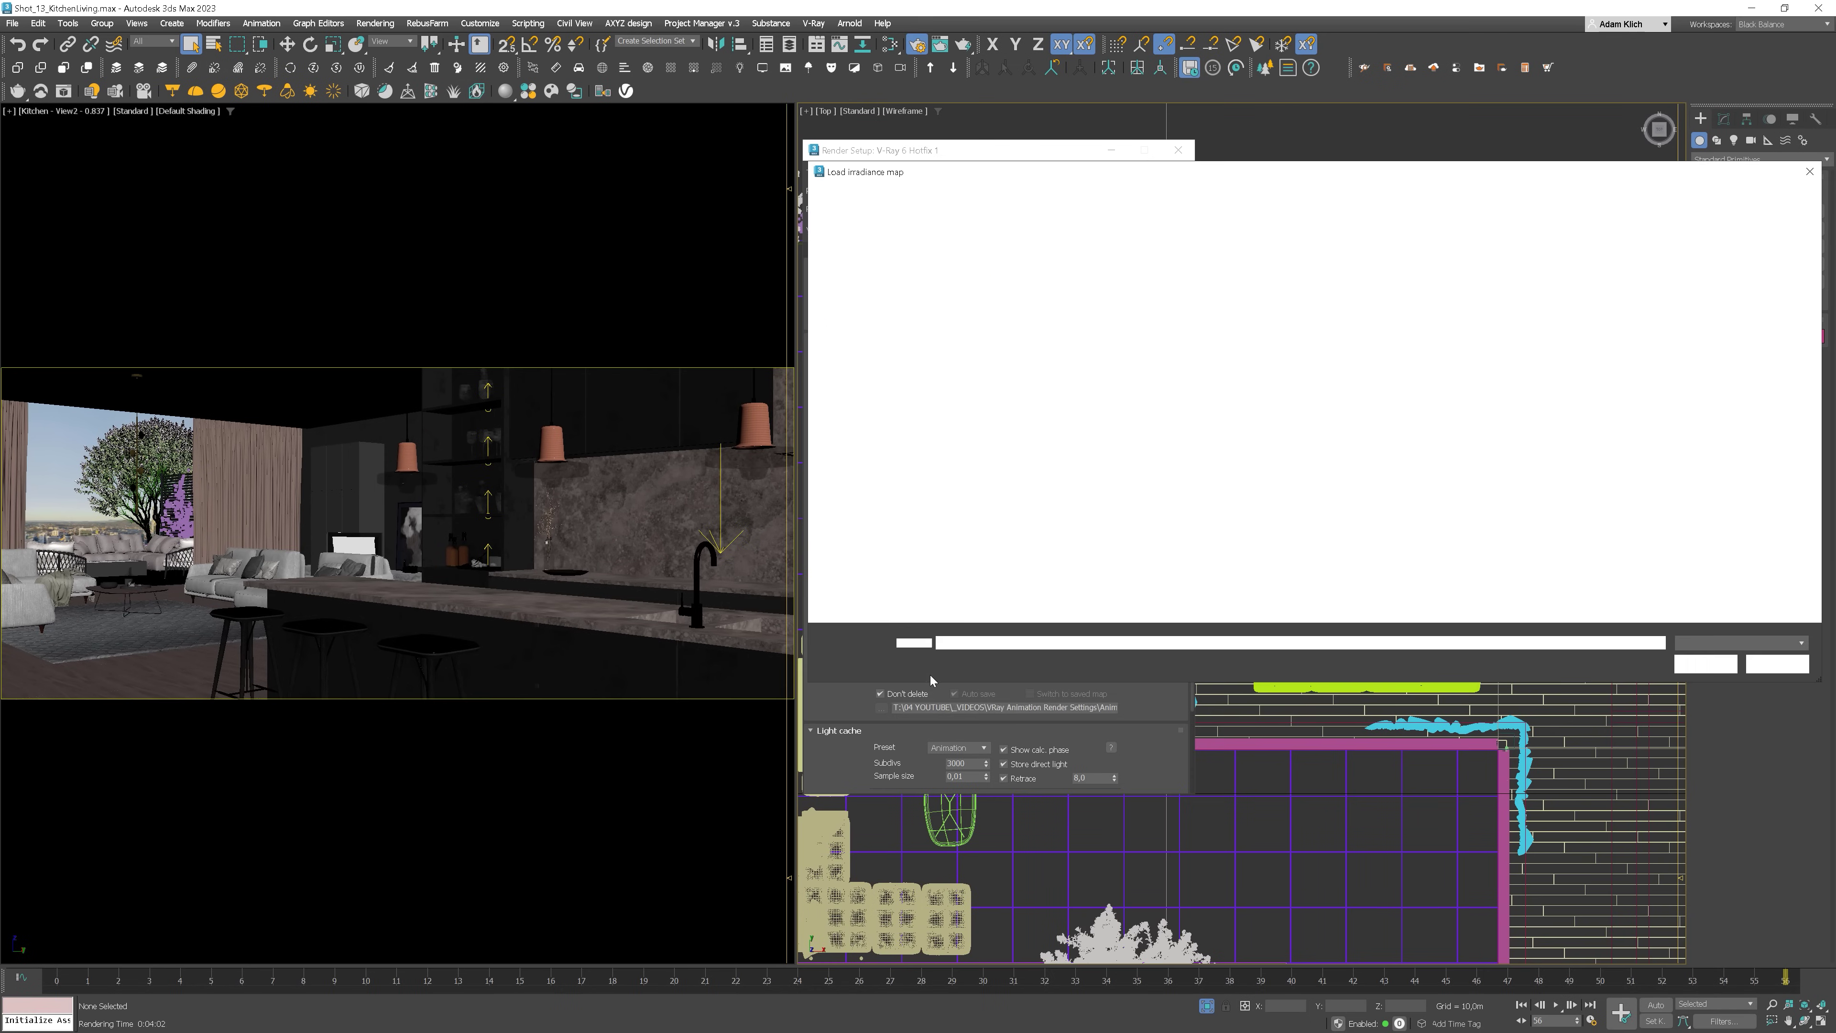
pyautogui.doubleClick(1025, 268)
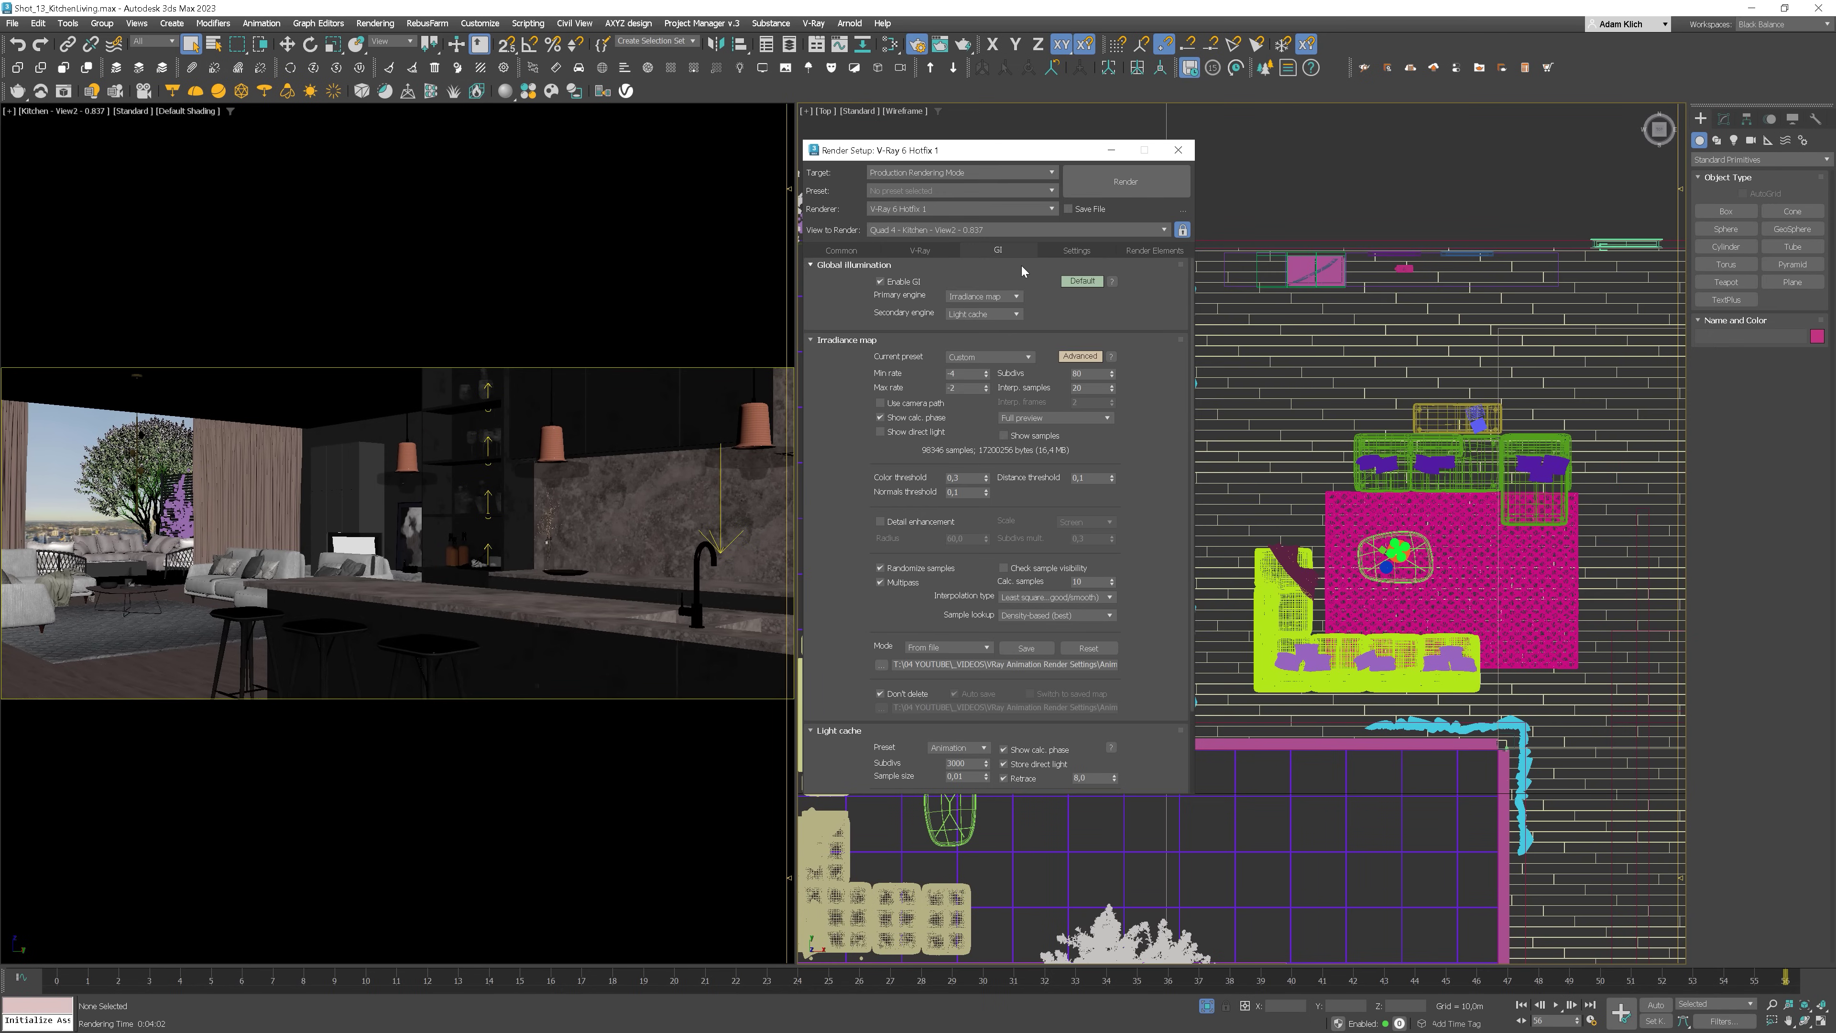
# - Set Light cache mode to From file, loading LightCatche.vrlmap
pyautogui.scroll(-3, 845, 672)
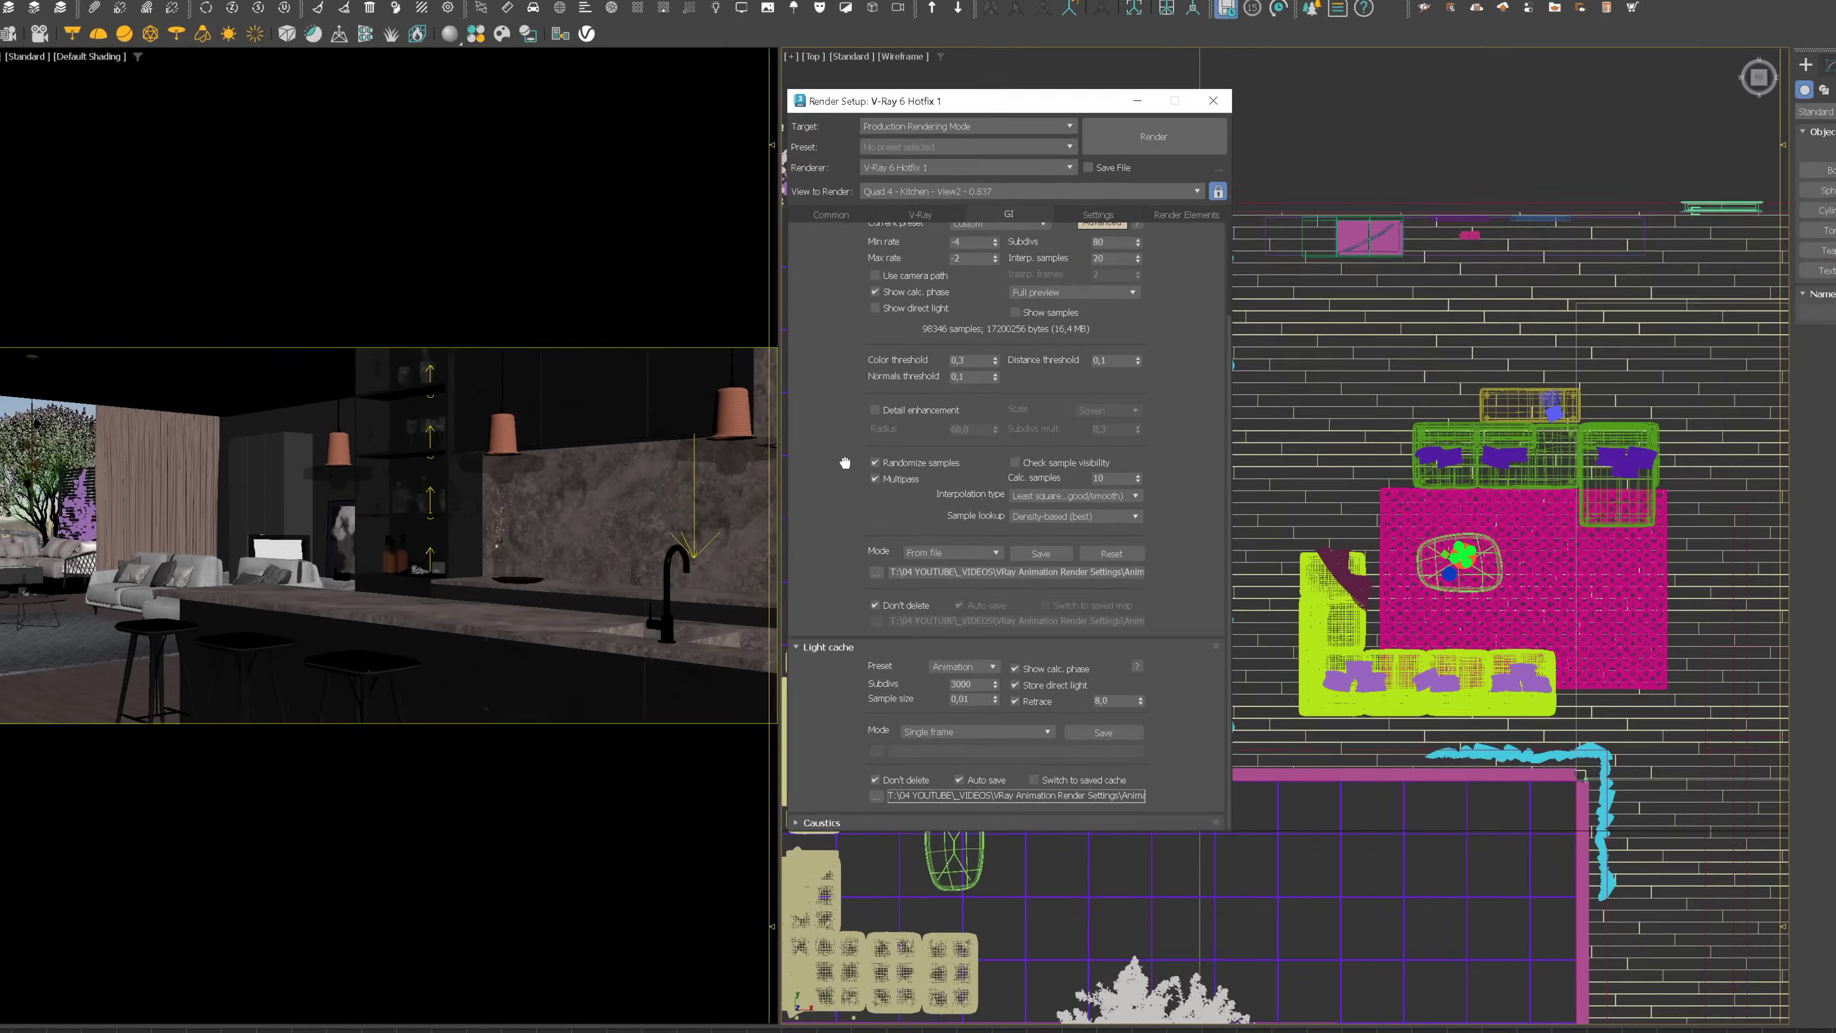
pyautogui.click(930, 711)
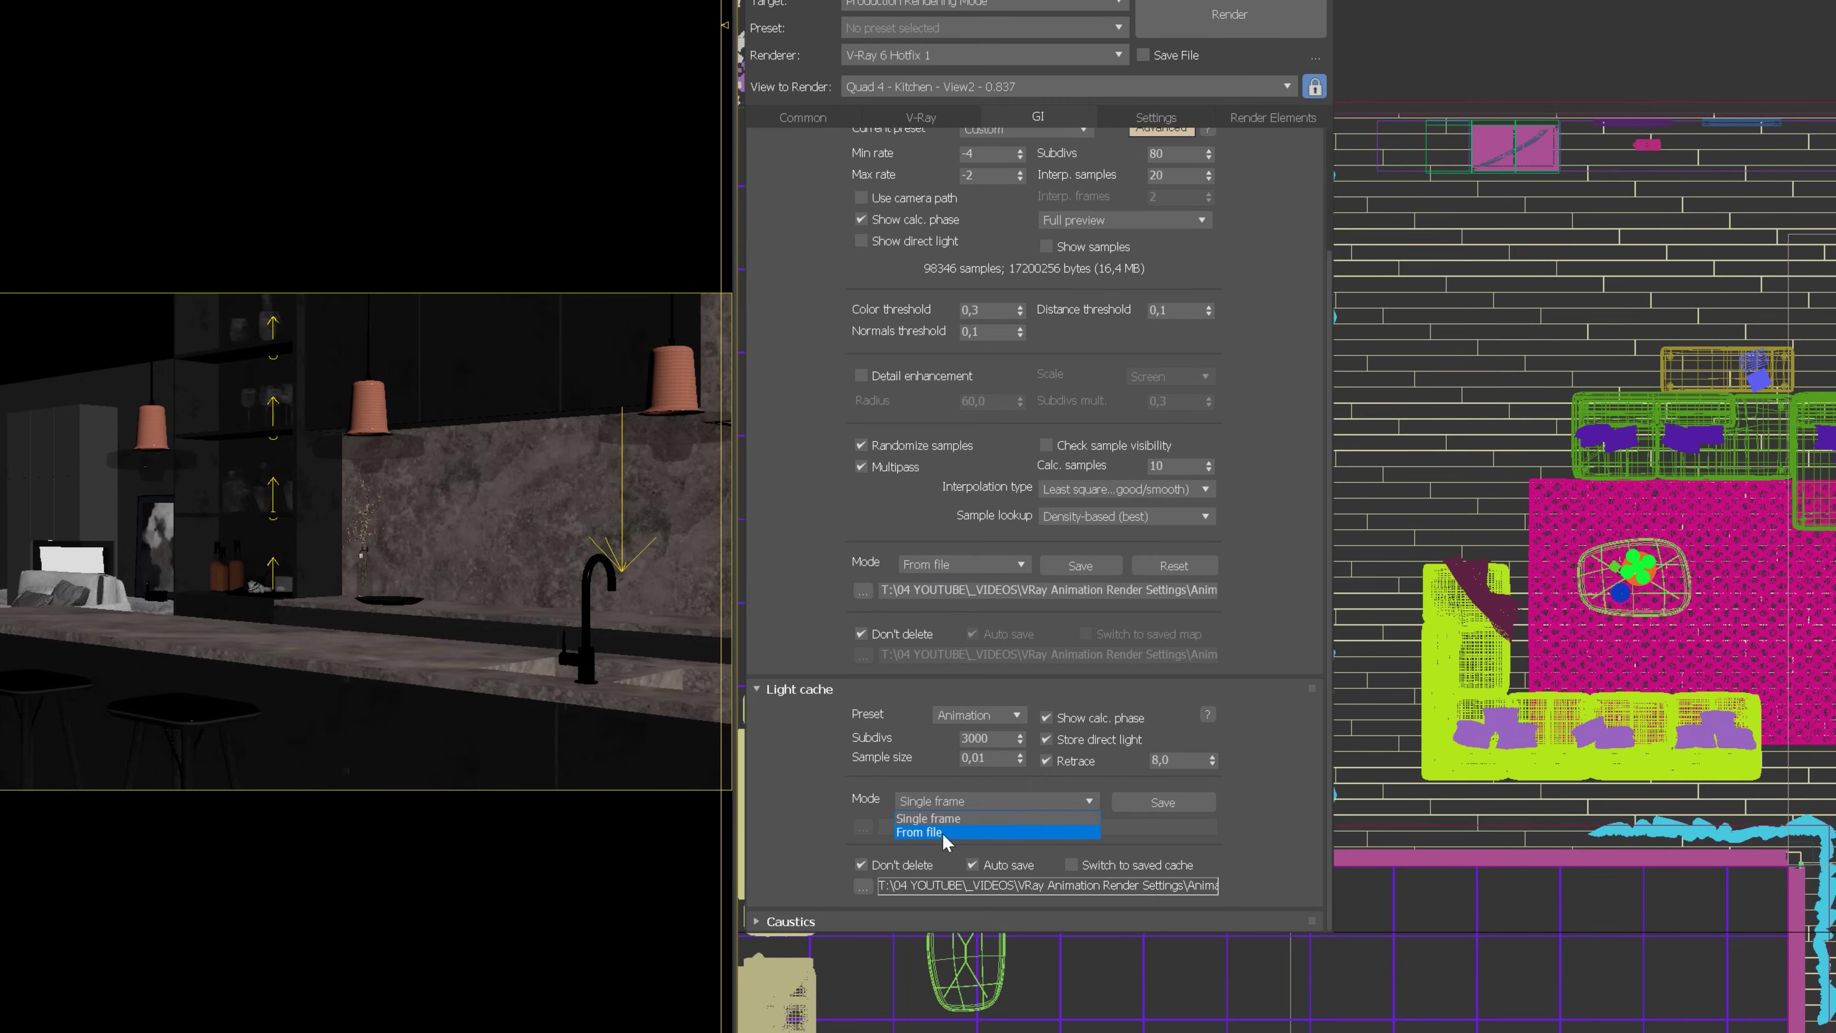
pyautogui.click(919, 832)
pyautogui.click(862, 827)
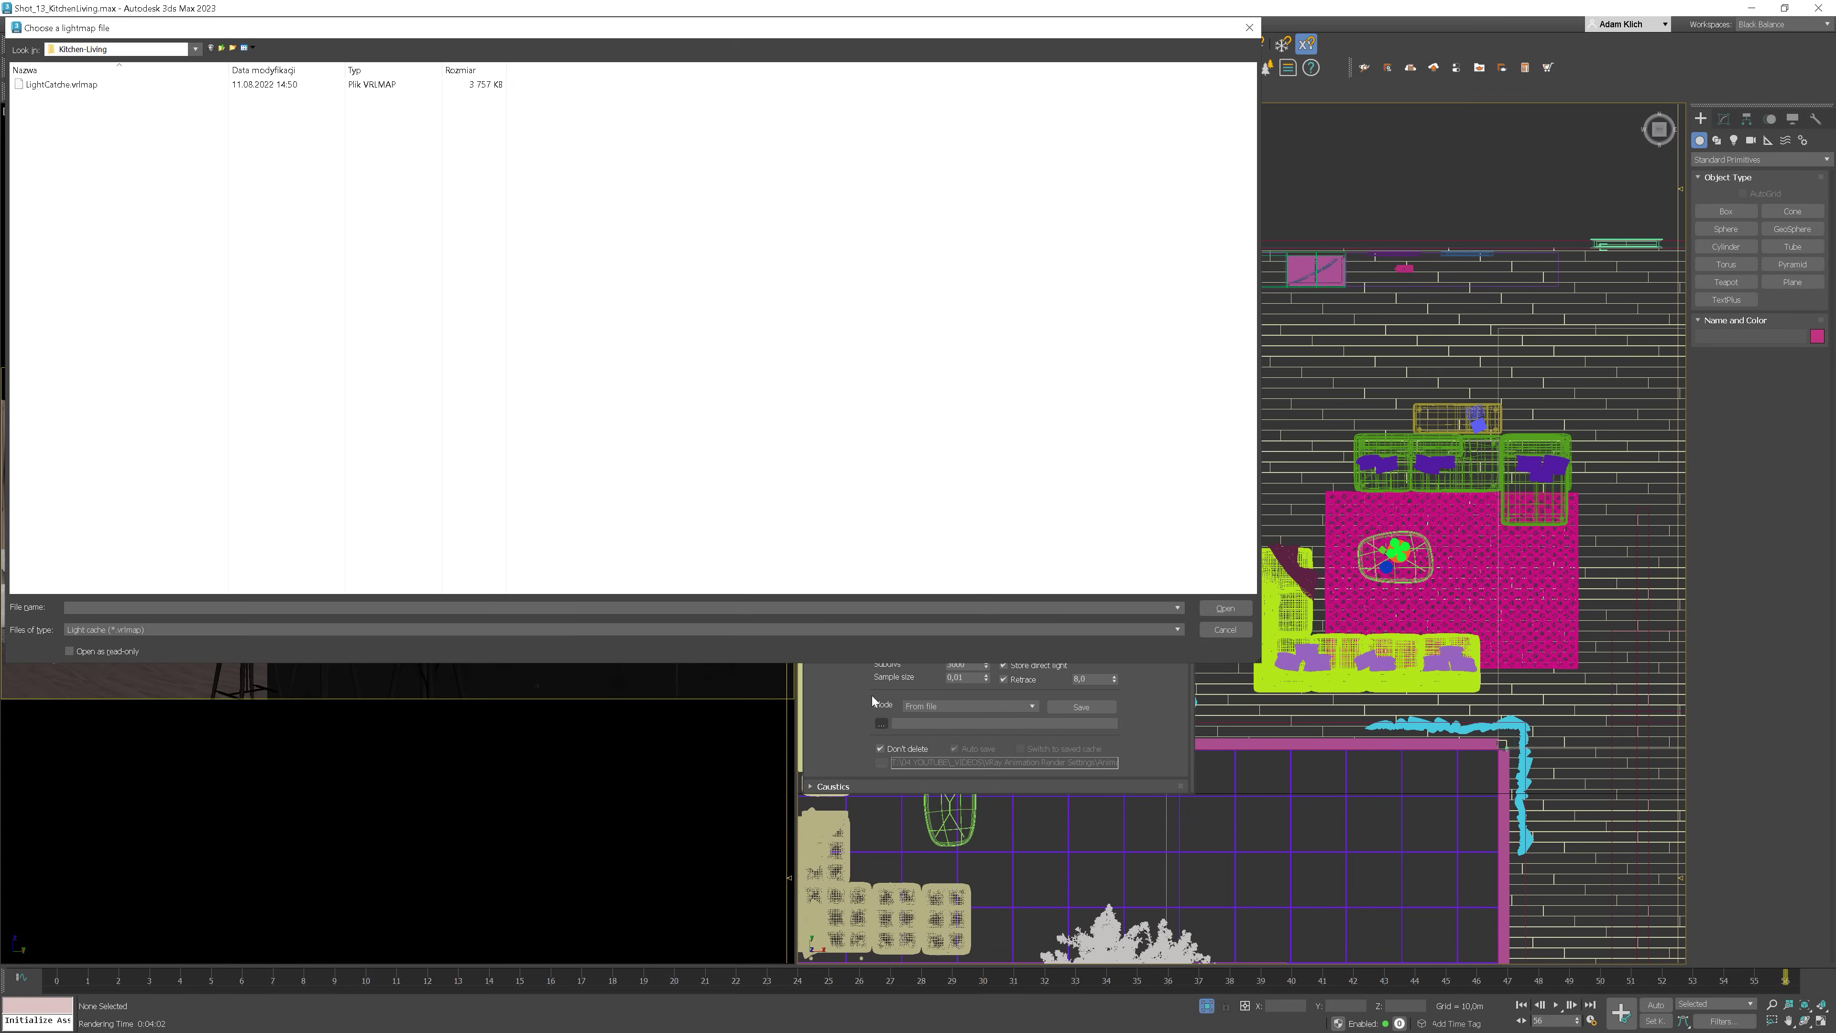
pyautogui.doubleClick(72, 84)
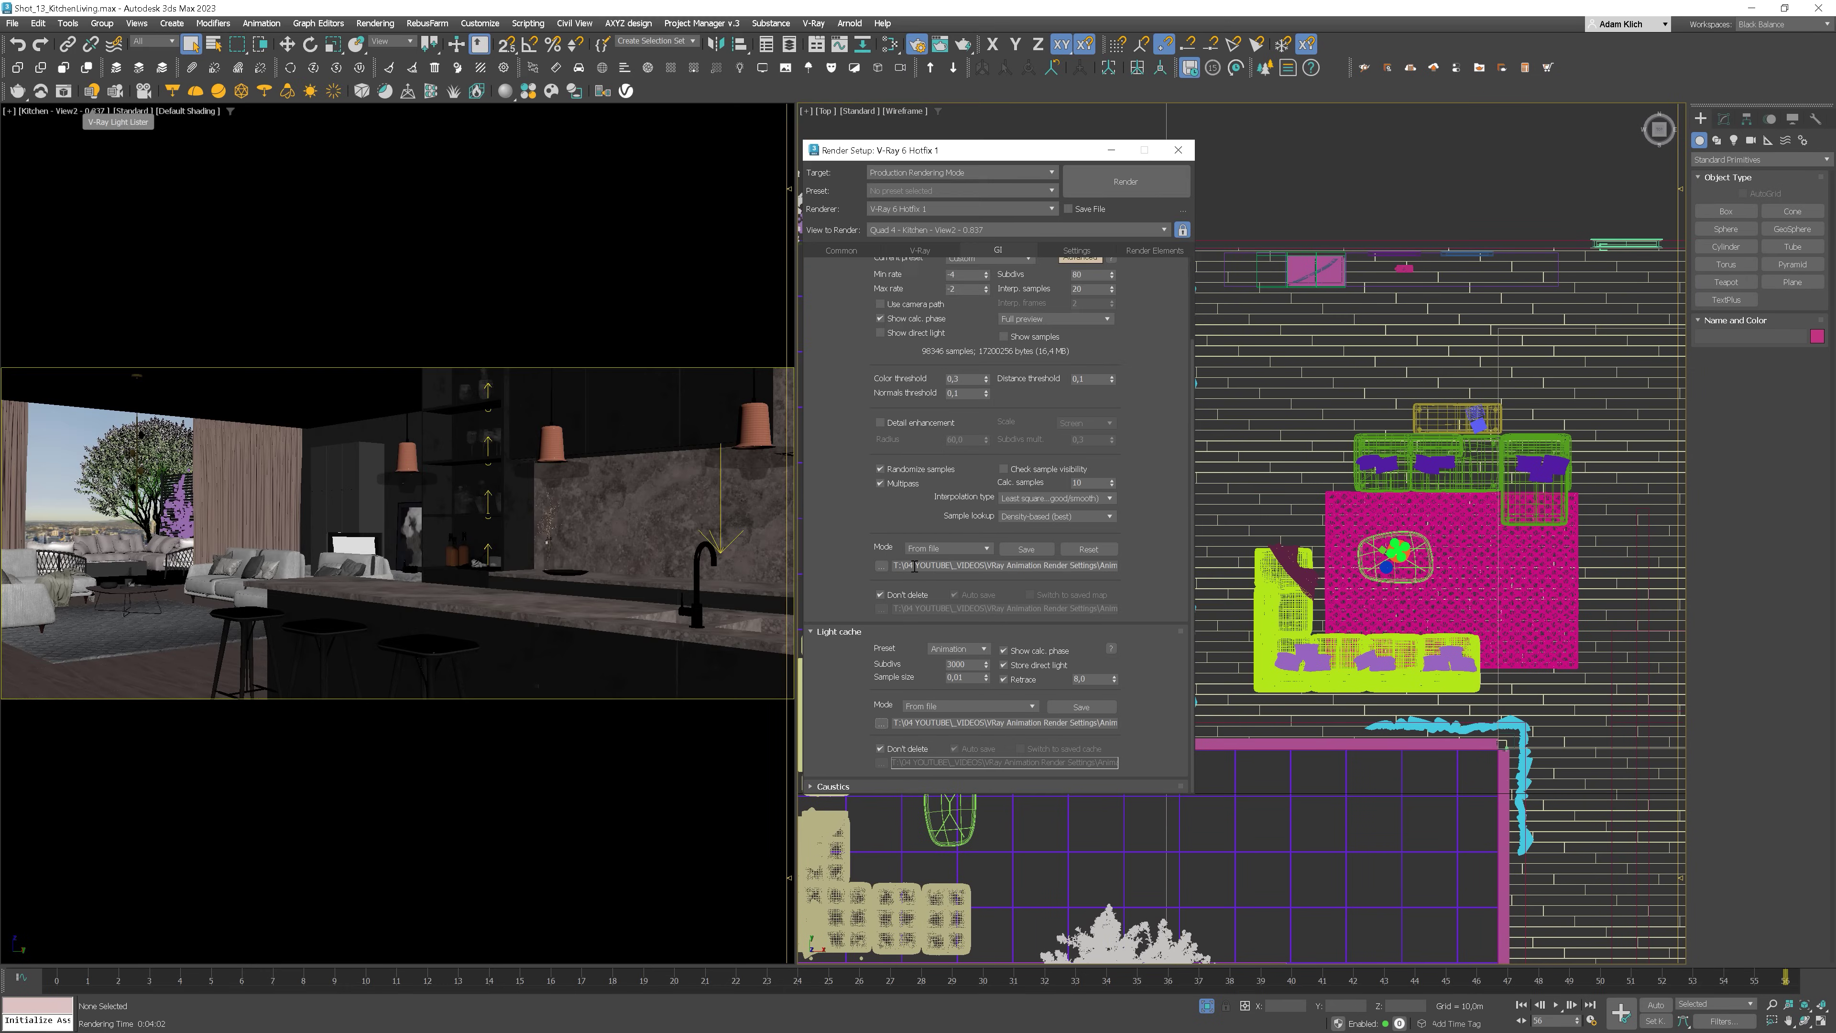
pyautogui.click(1088, 255)
# - Review the Render Elements list and start rendering the final kitchen animation
pyautogui.click(1132, 254)
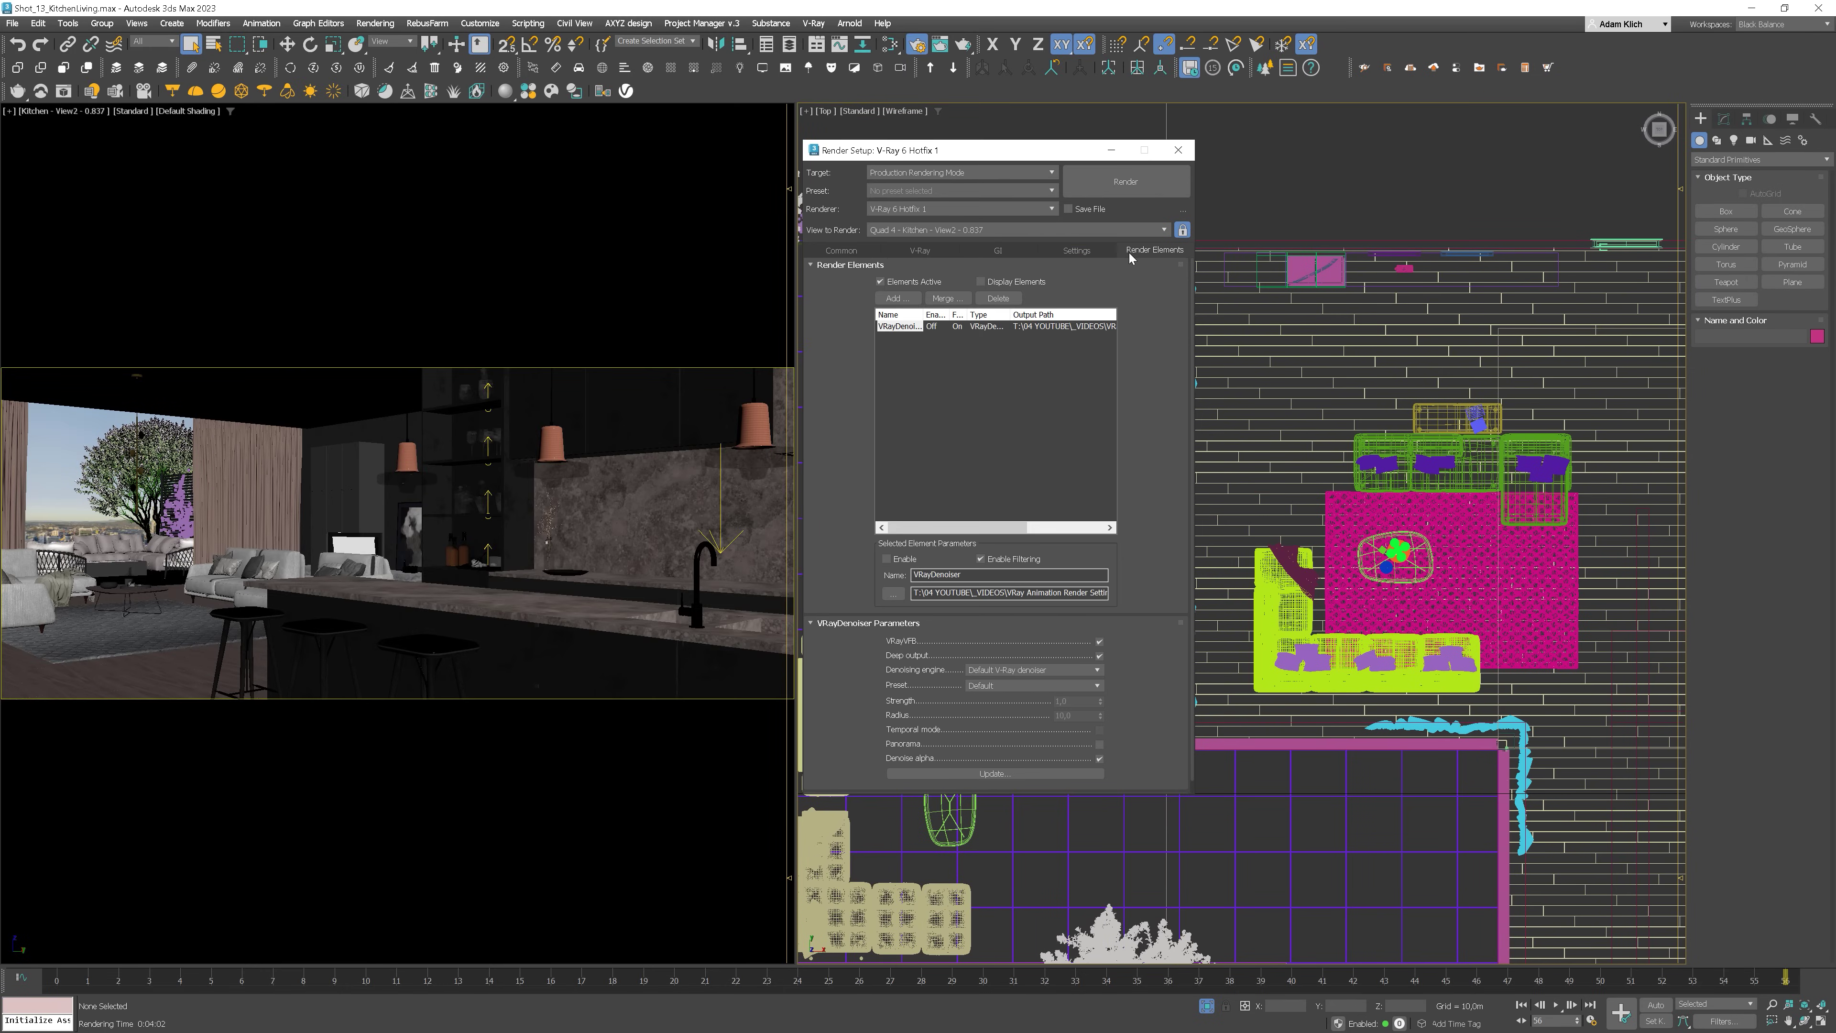
pyautogui.click(1132, 182)
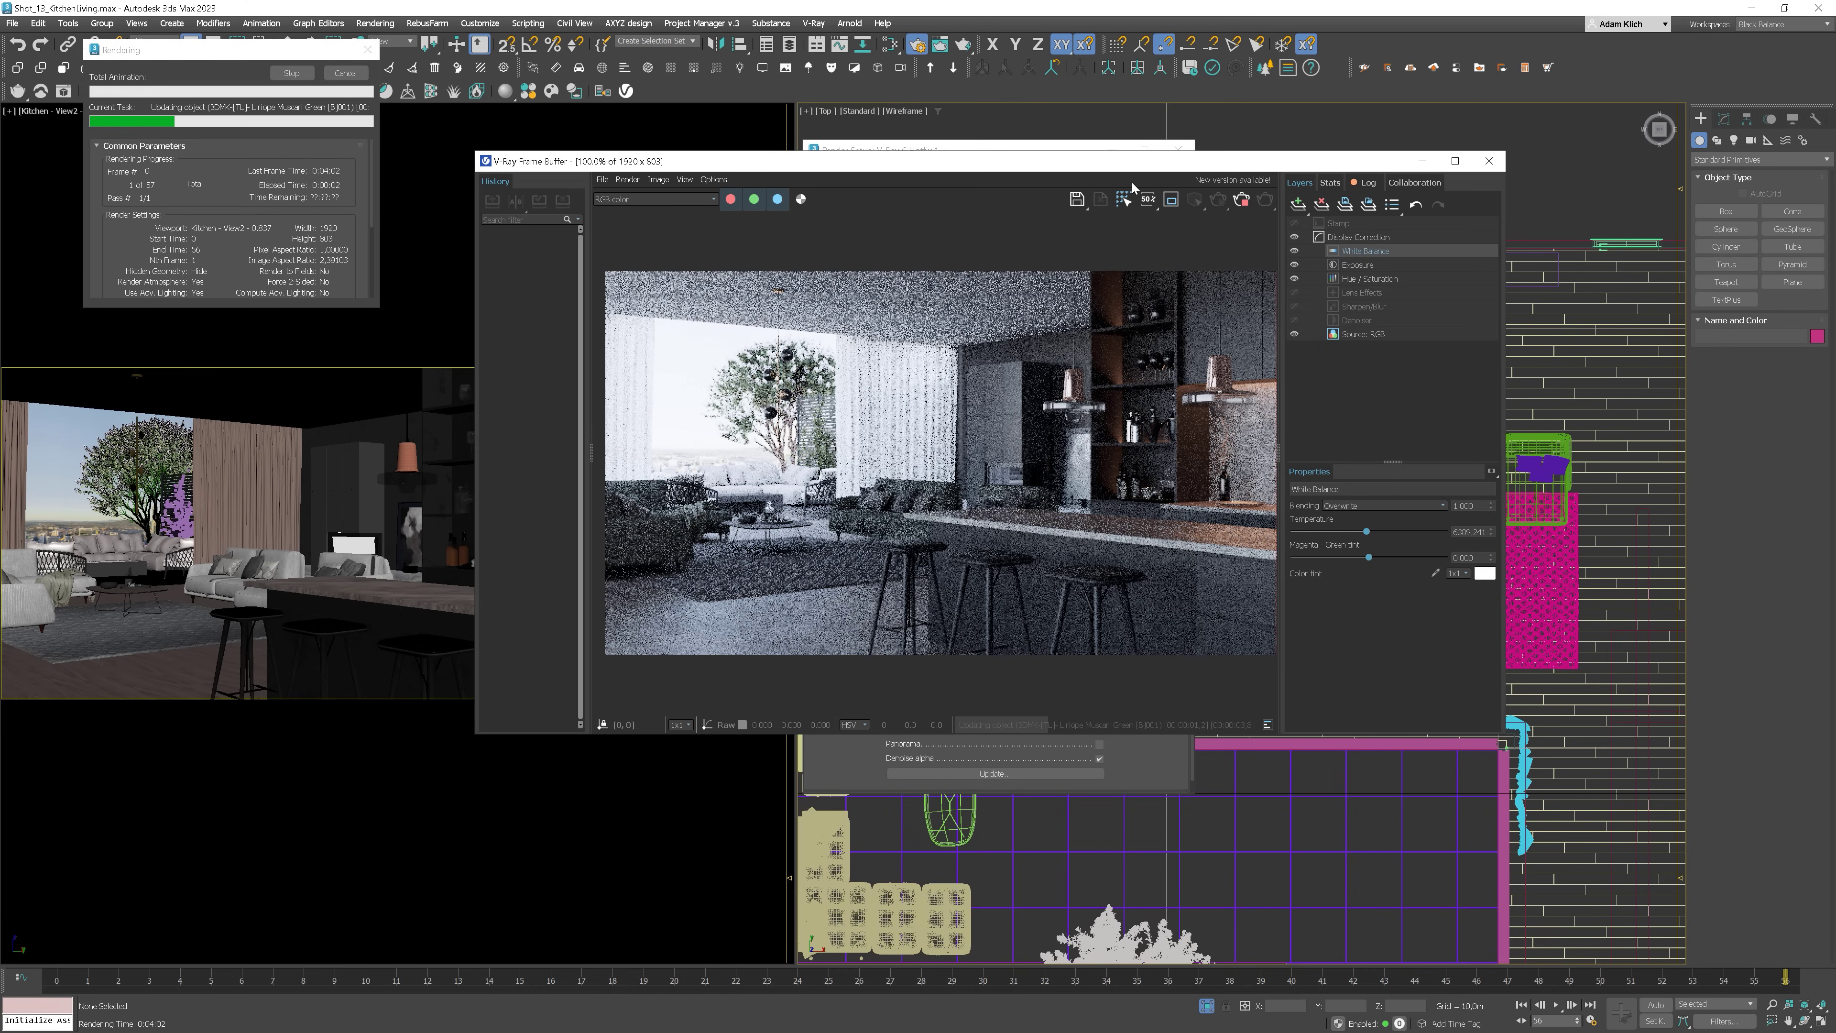